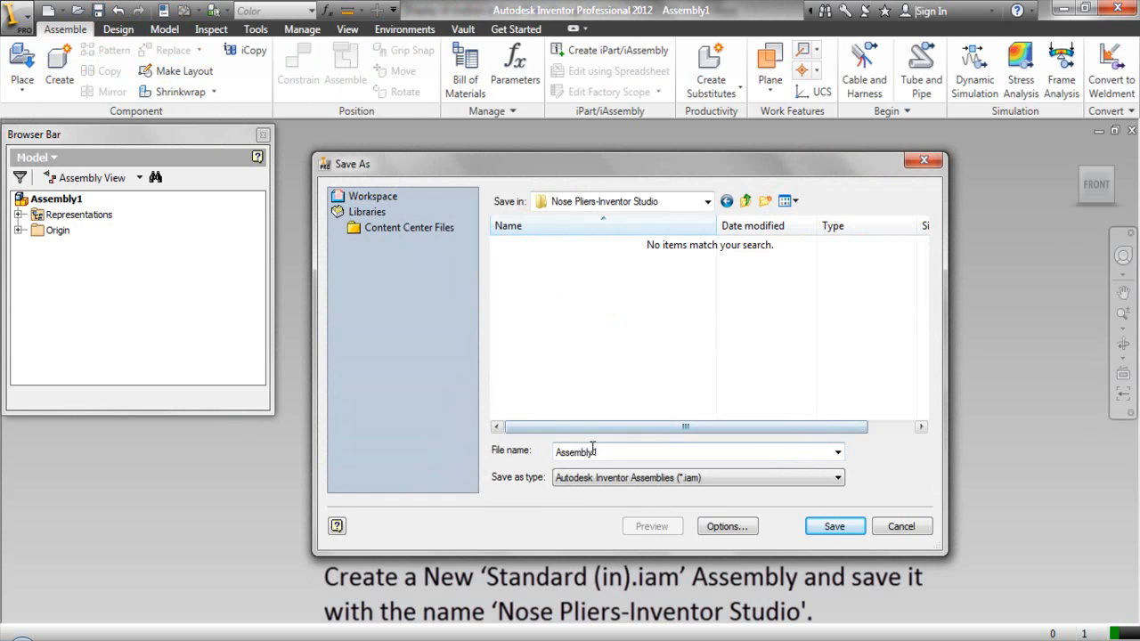
Name the new assembly "Nose Pliers-Inventor Studio" and save it in the folder of the same name.
right_click(600, 450)
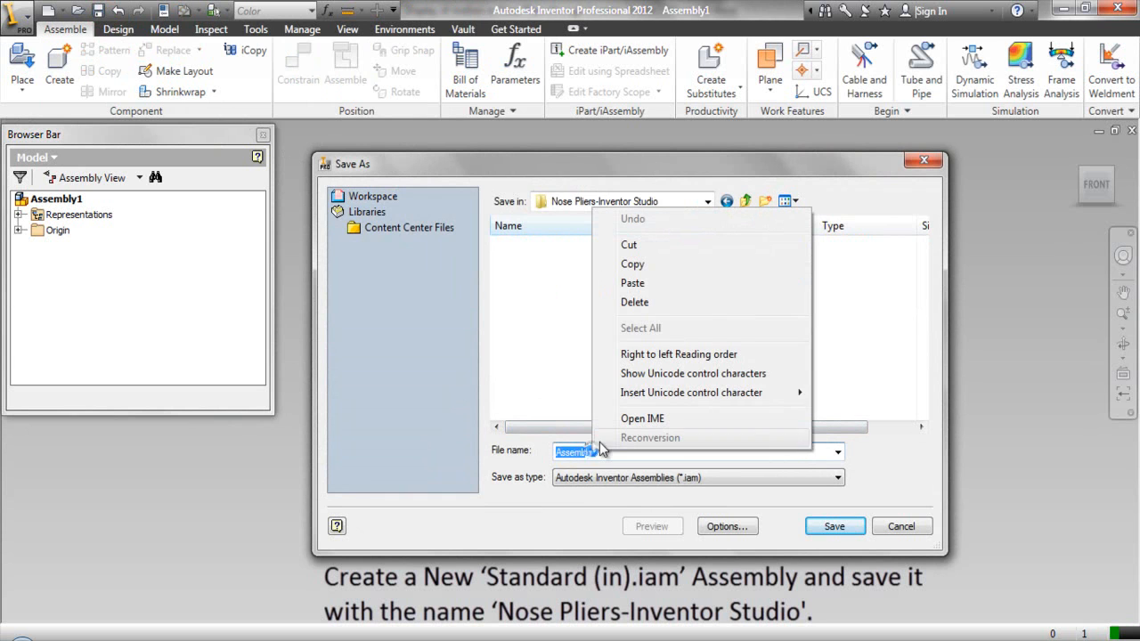
left_click(632, 283)
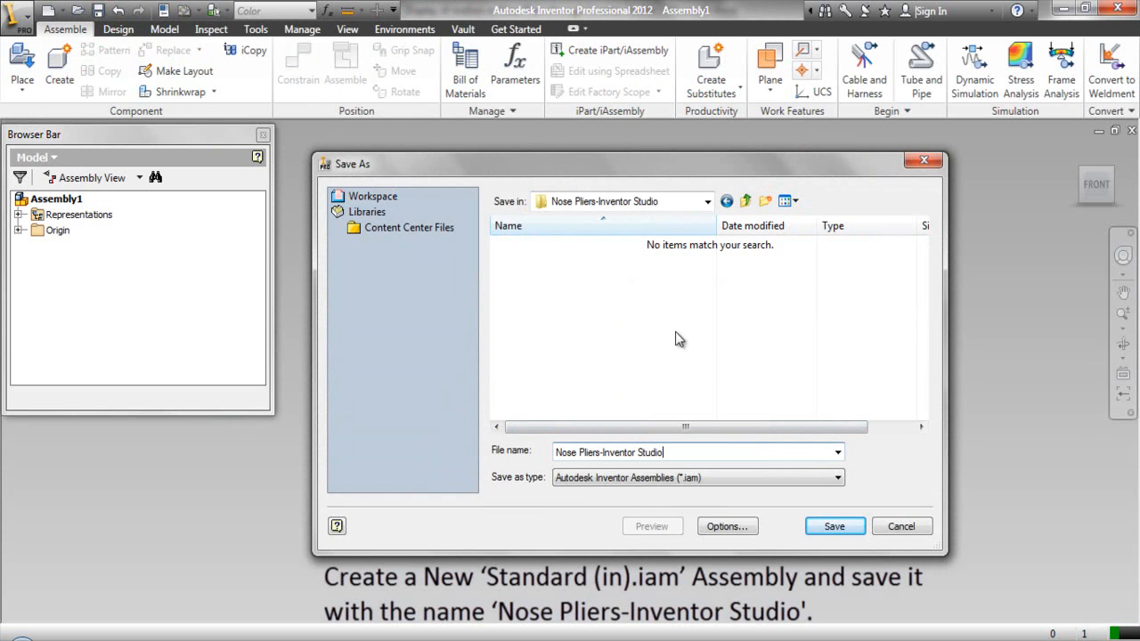
left_click(834, 526)
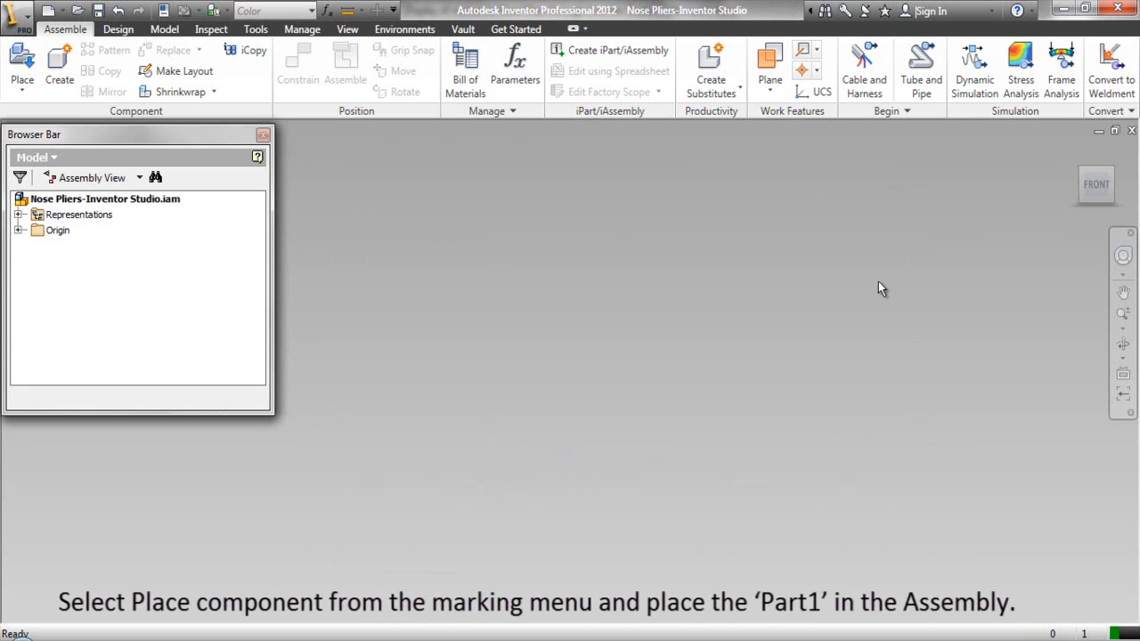
Place a single instance of Part1 from the Nose Pliers-Inventor Studio folder in the assembly.
right_click(881, 256)
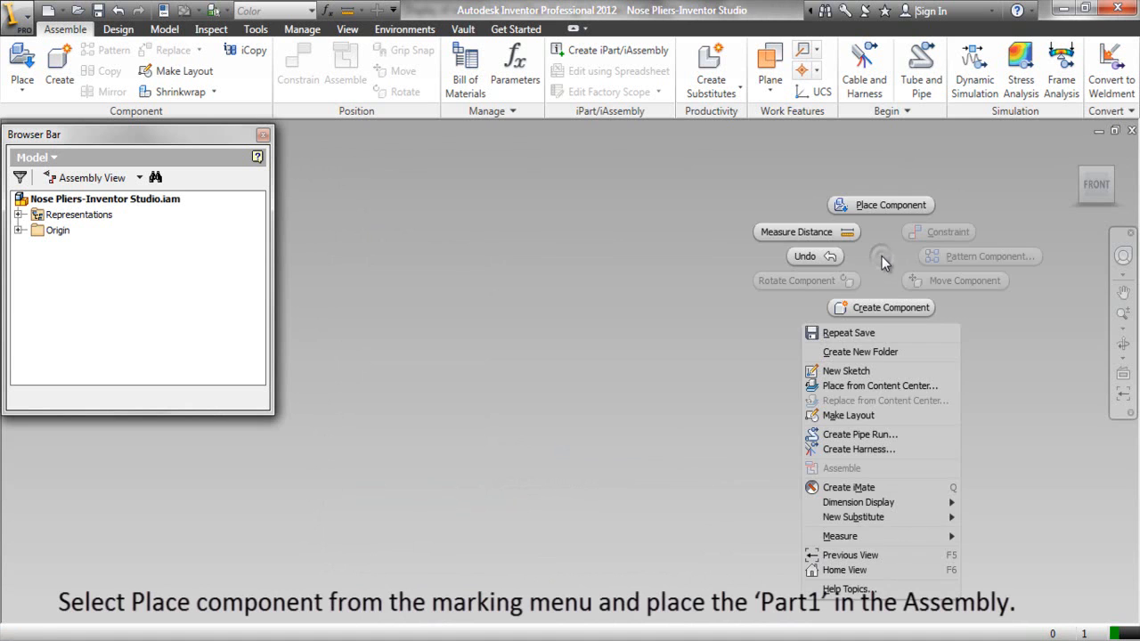
left_click(881, 206)
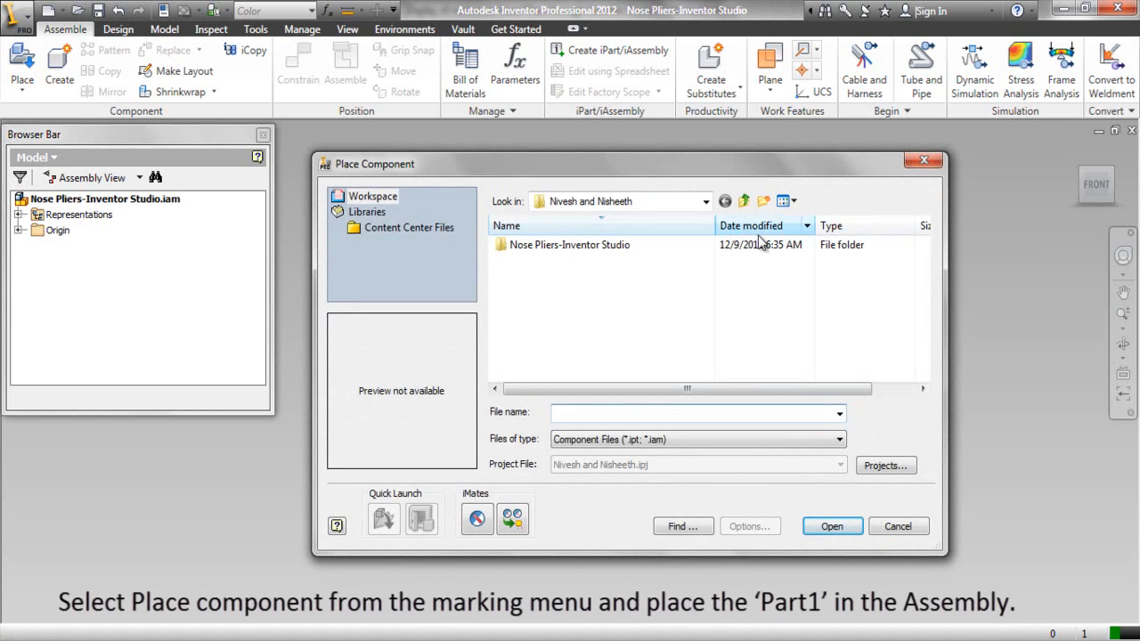
double_click(623, 248)
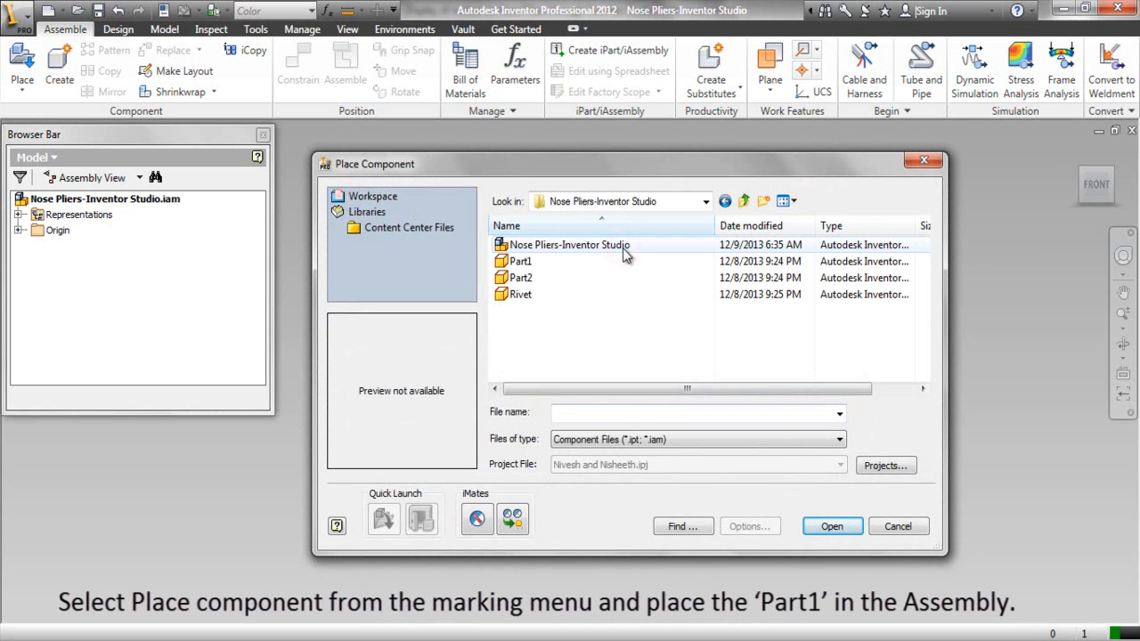
left_click(548, 260)
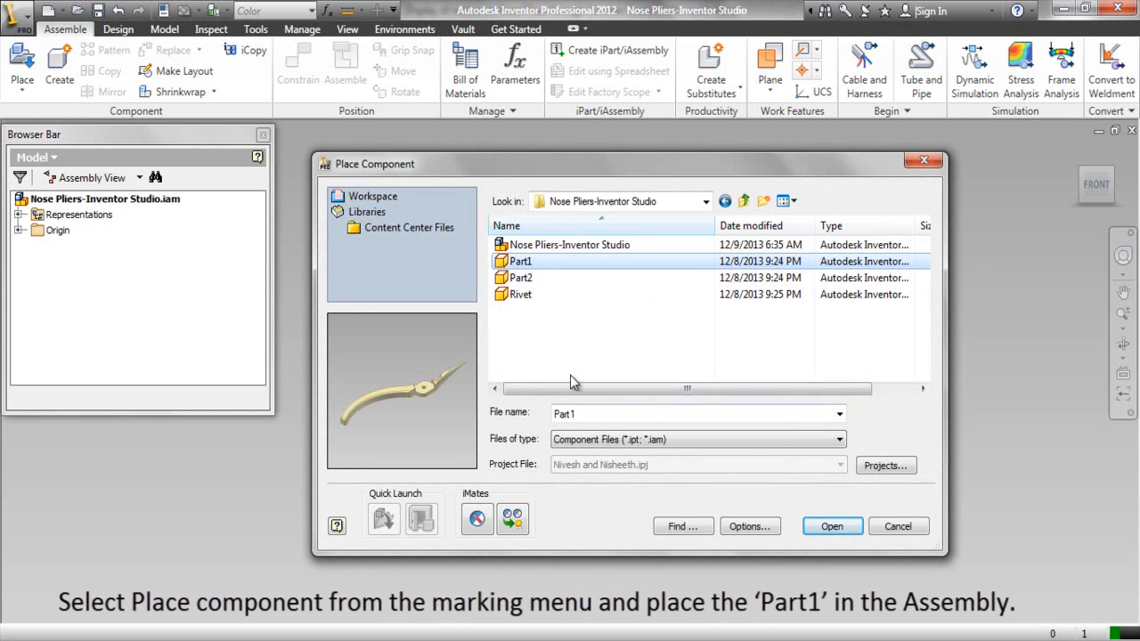
left_click(832, 526)
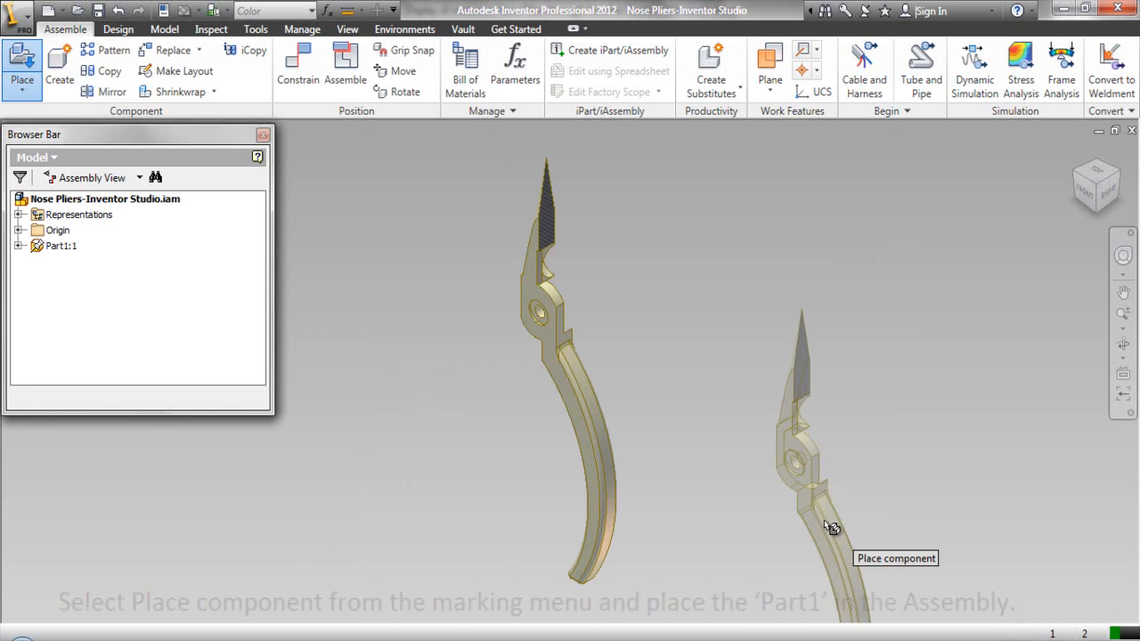
right_click(746, 362)
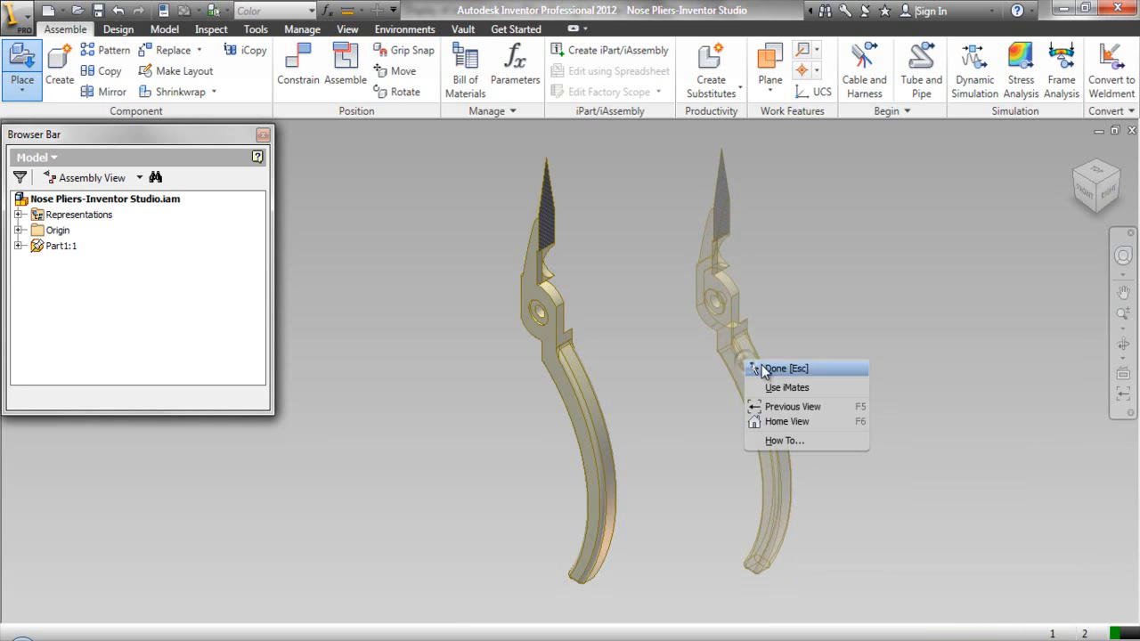
left_click(773, 372)
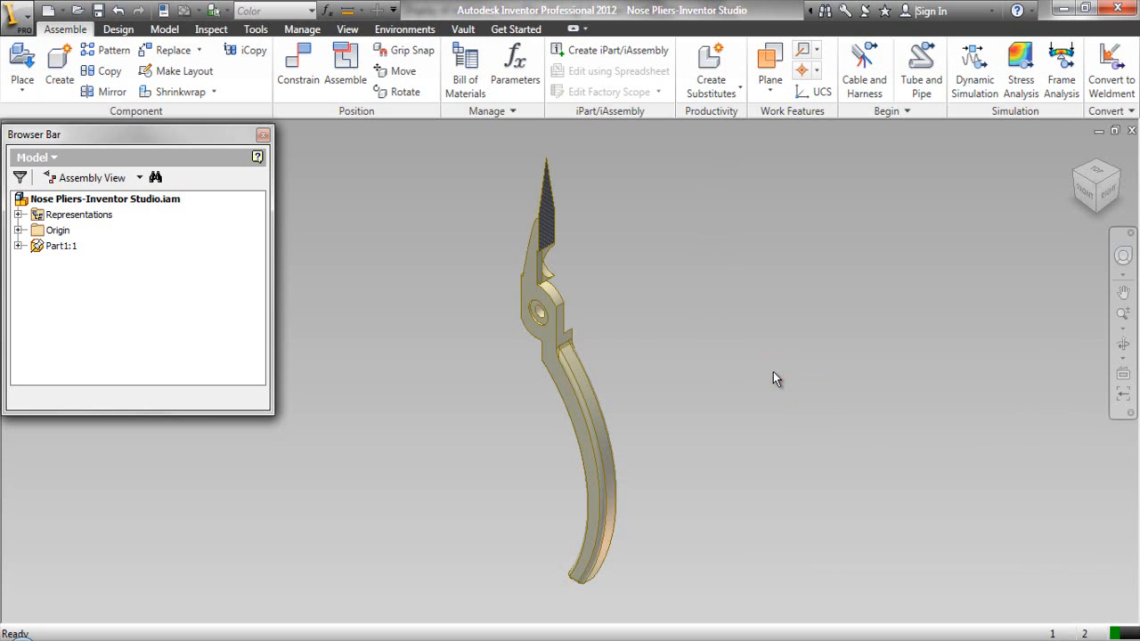
Reorient the model to an oblique angle between the front and bottom views, with Part1 enlarged to fill the design window.
left_click(1085, 203)
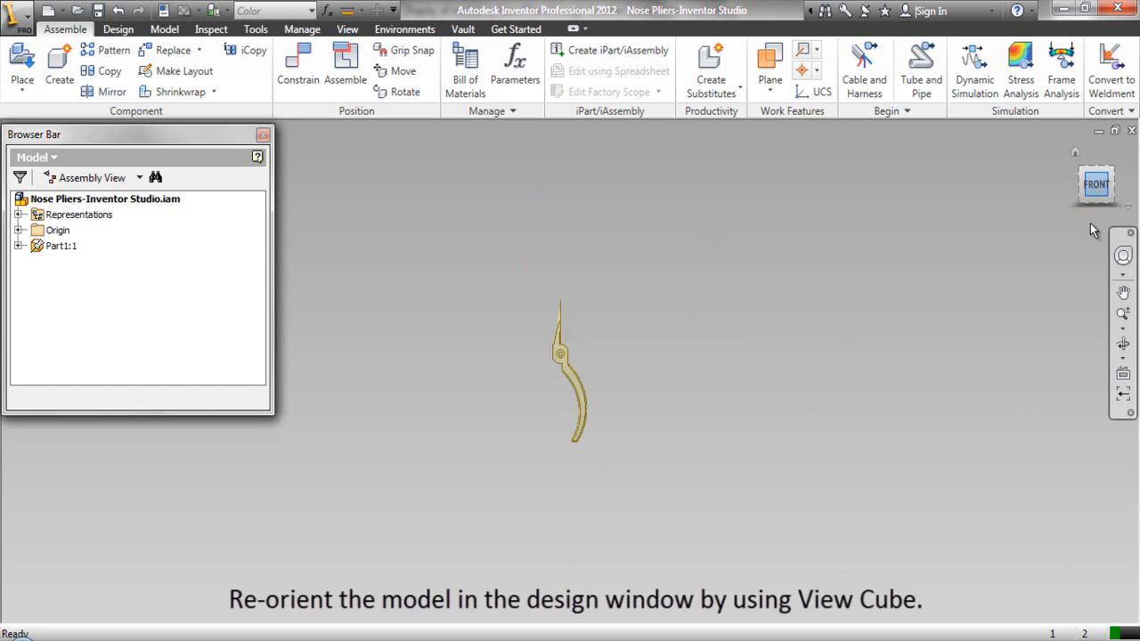
left_click(1091, 212)
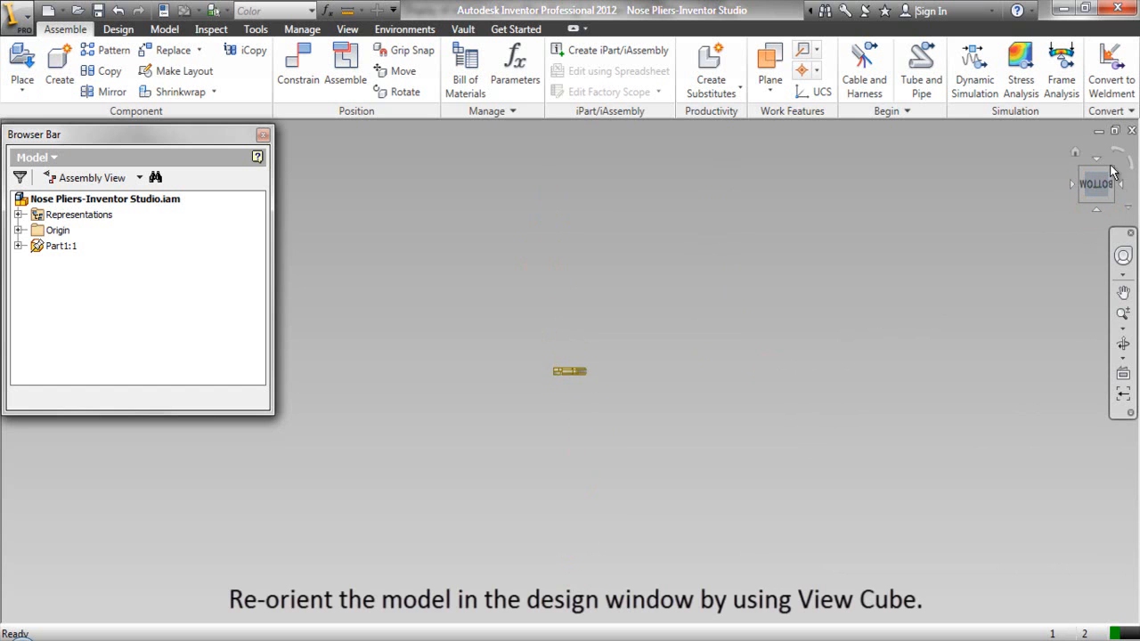
left_click(1111, 171)
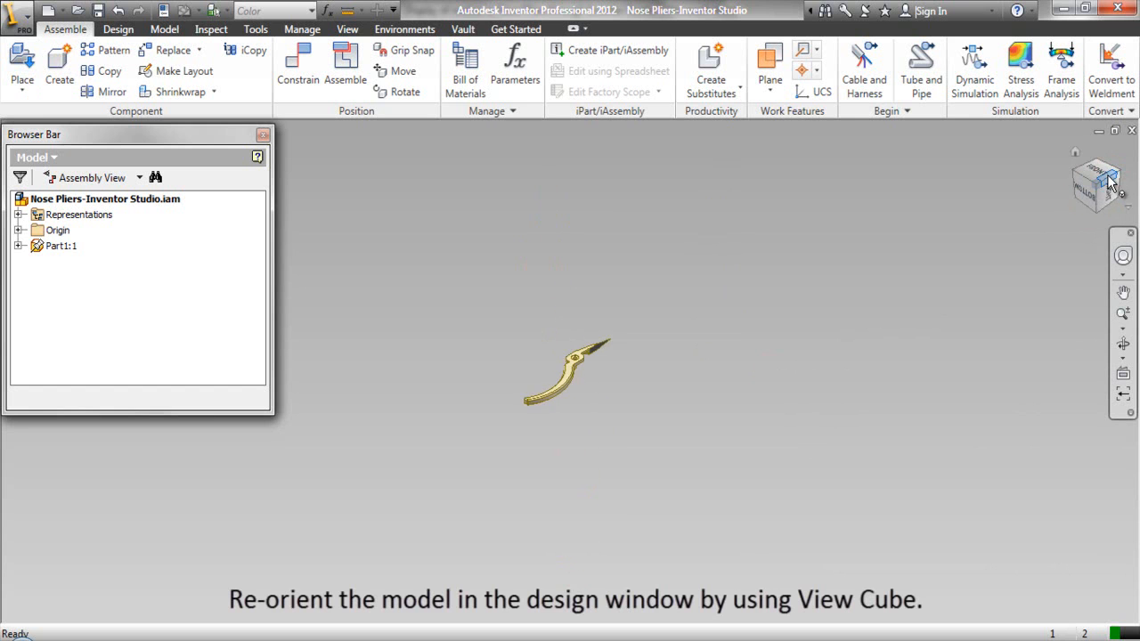
left_click(1125, 317)
left_click_drag(602, 349, 687, 505)
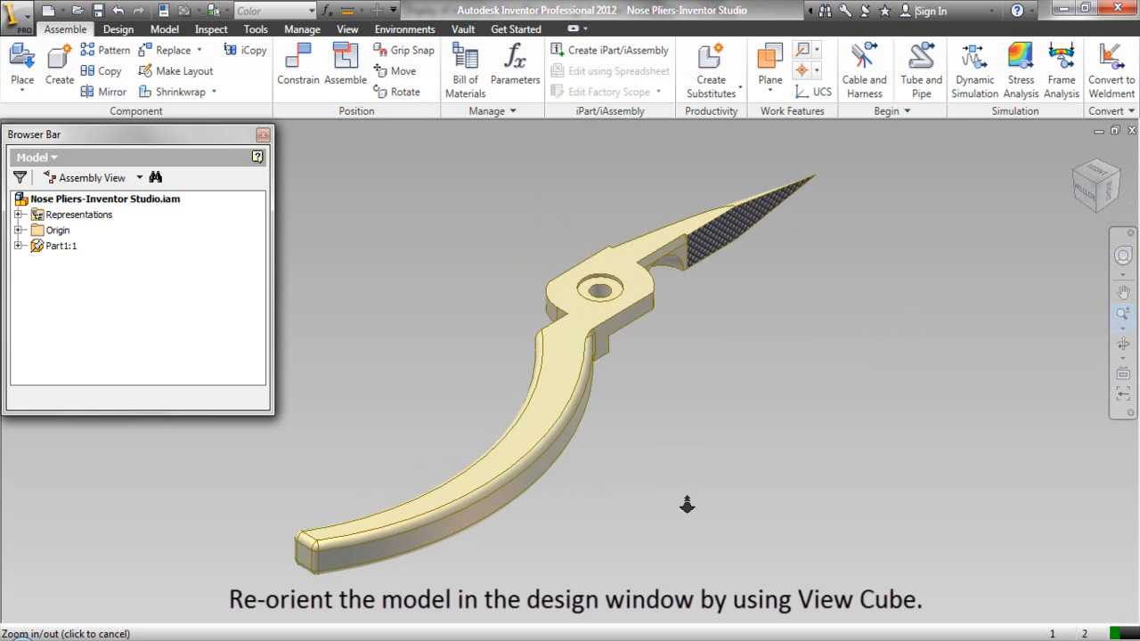
right_click(703, 356)
left_click(715, 358)
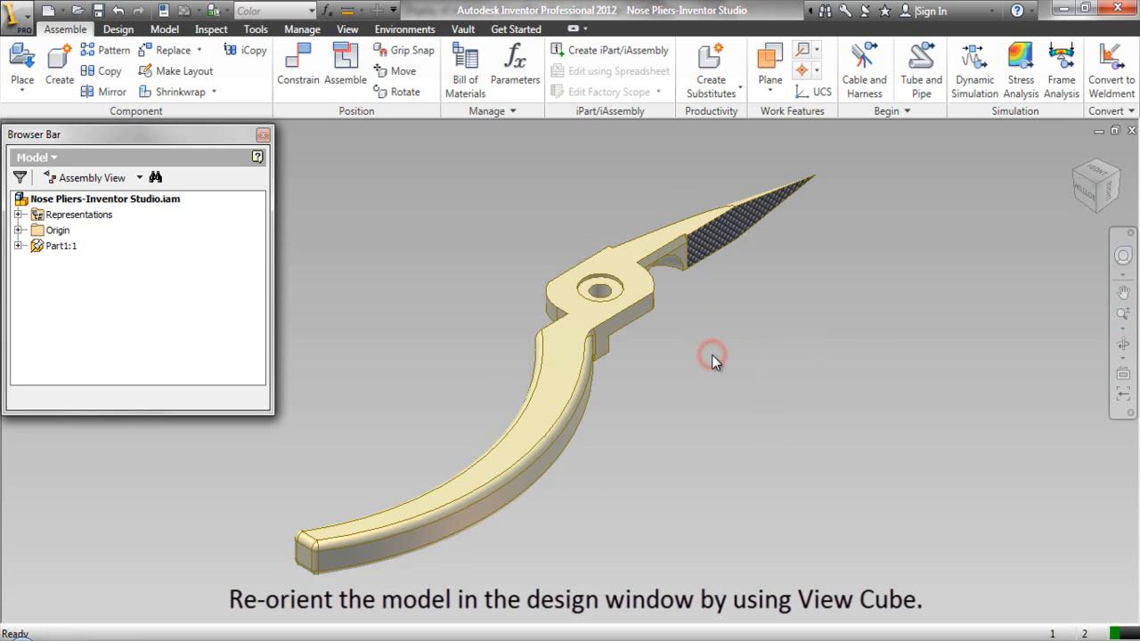
Rotate Part1 to an oblique view of its back and bottom sides and set that view as Home with Fit to View.
left_click(1127, 347)
left_click_drag(682, 420, 664, 239)
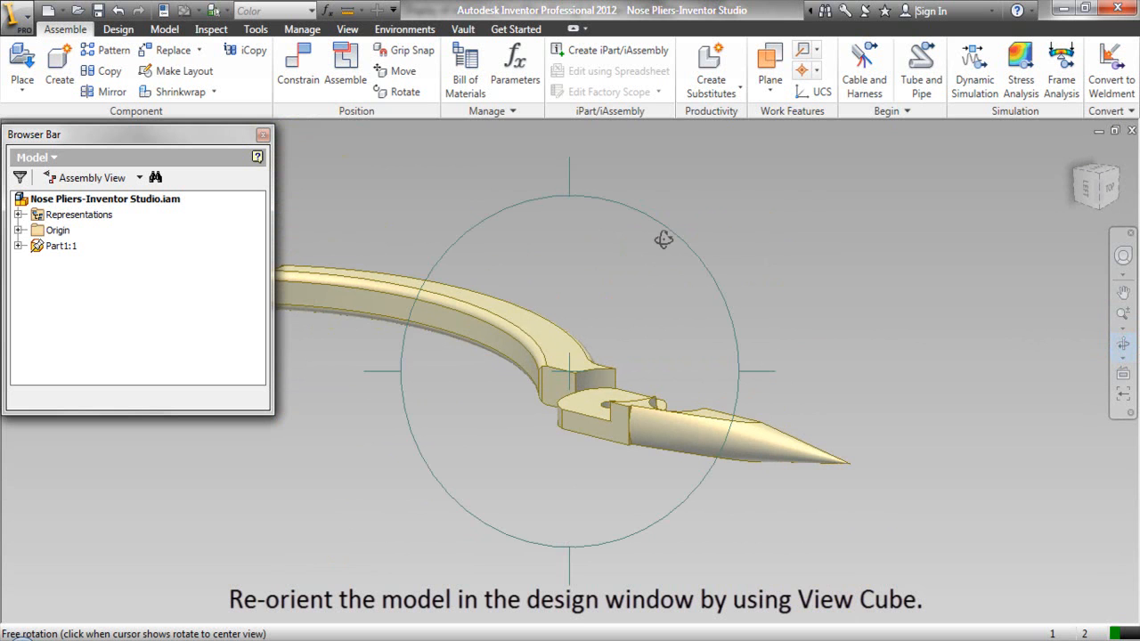
left_click_drag(753, 368, 946, 328)
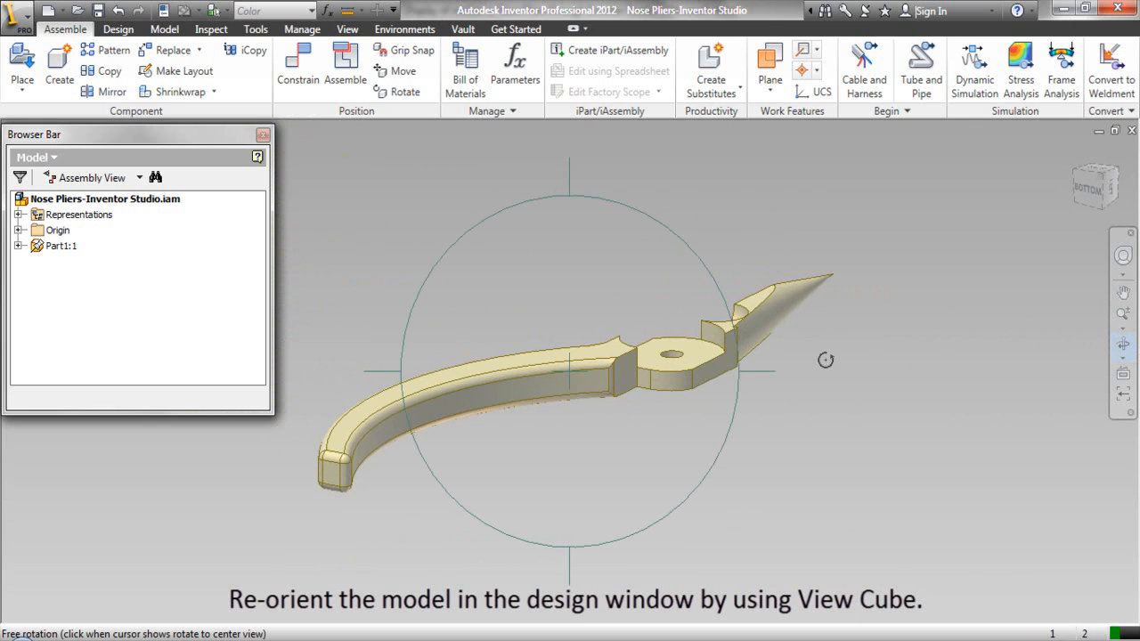
right_click(650, 358)
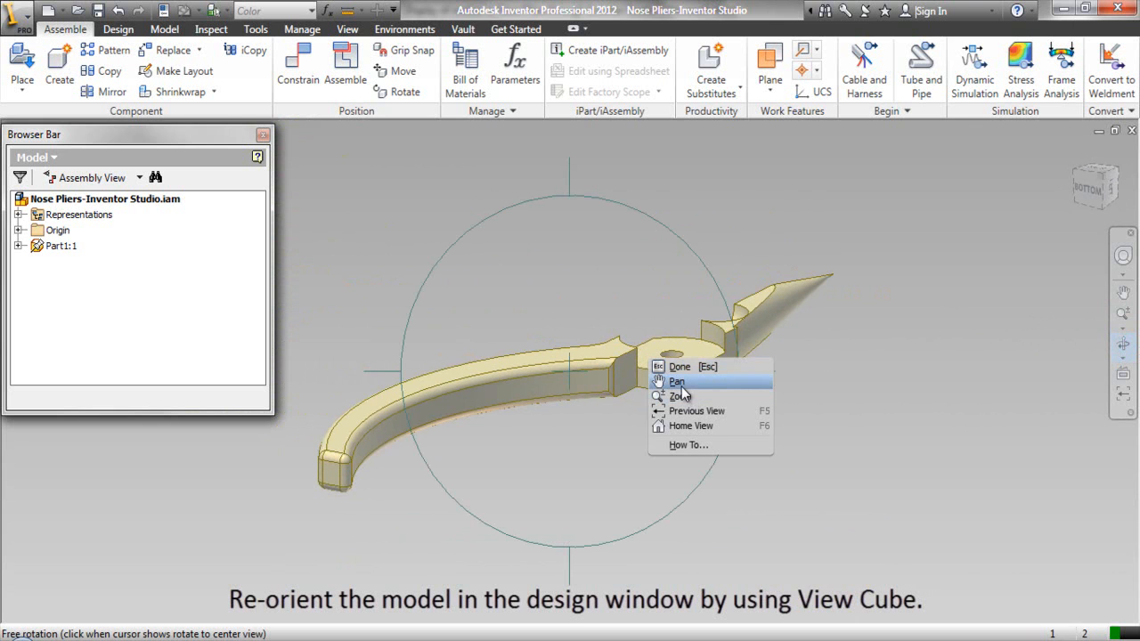
left_click(678, 382)
left_click_drag(682, 384, 630, 375)
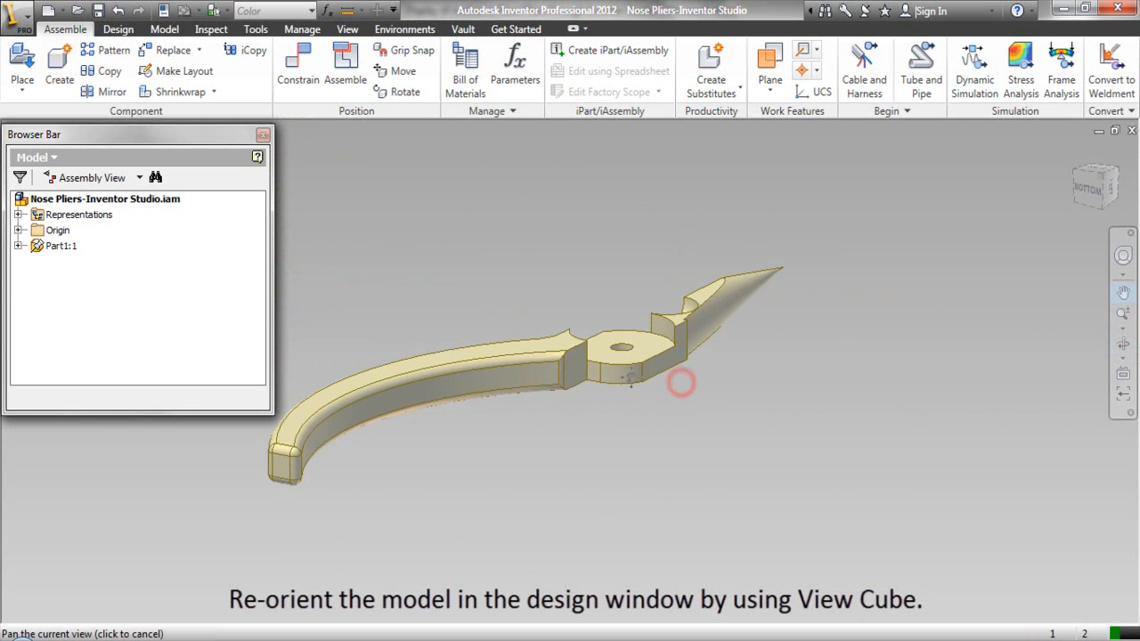
right_click(711, 350)
left_click(748, 356)
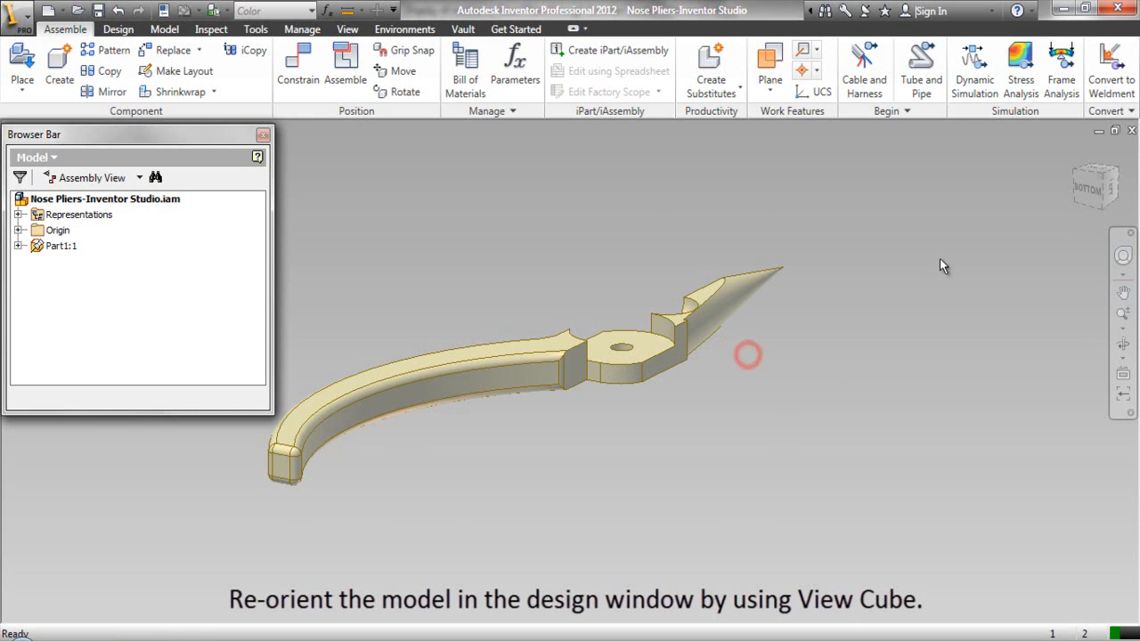
left_click_drag(1097, 182, 1107, 205)
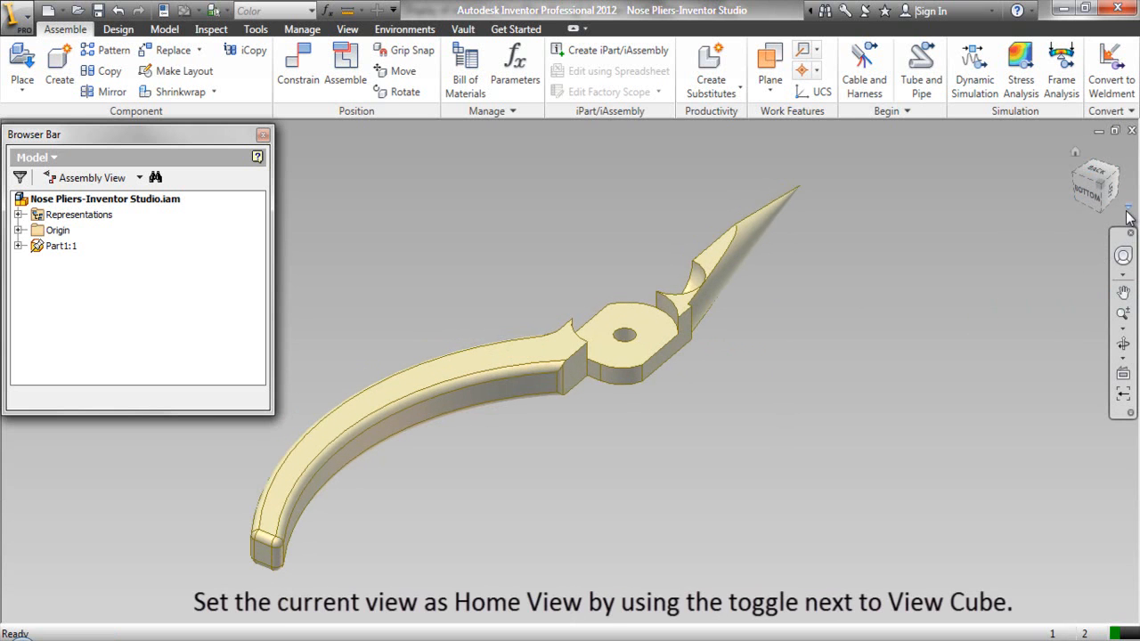
left_click(1127, 210)
mouse_move(1101, 338)
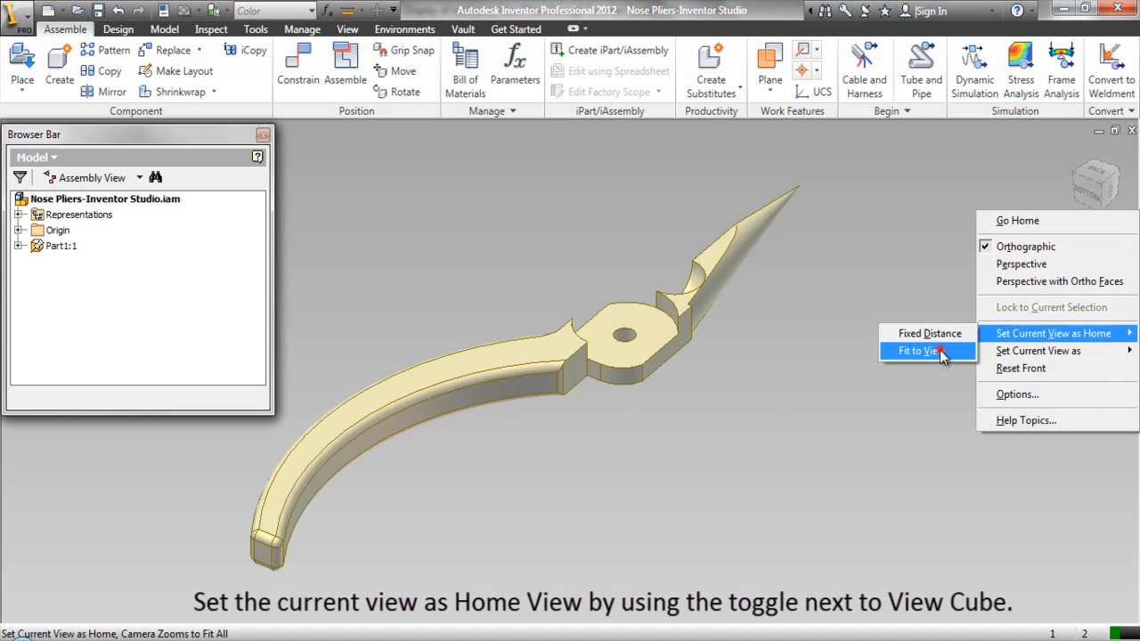
left_click(940, 349)
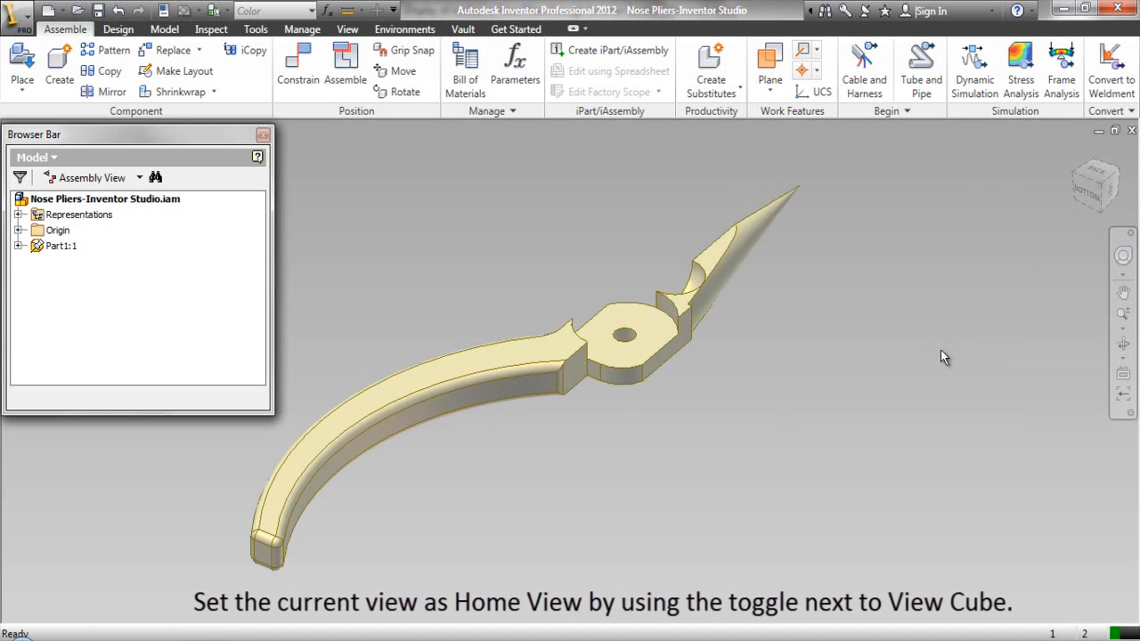
Remove the Grounded status from Part1 so it can be constrained.
left_click(664, 351)
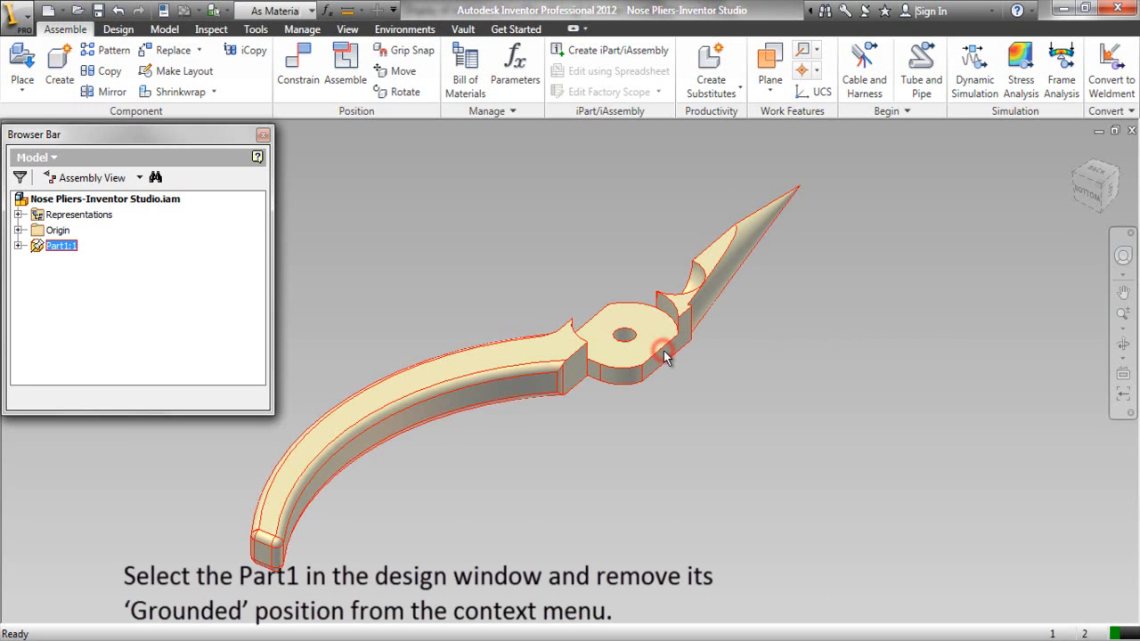
right_click(798, 190)
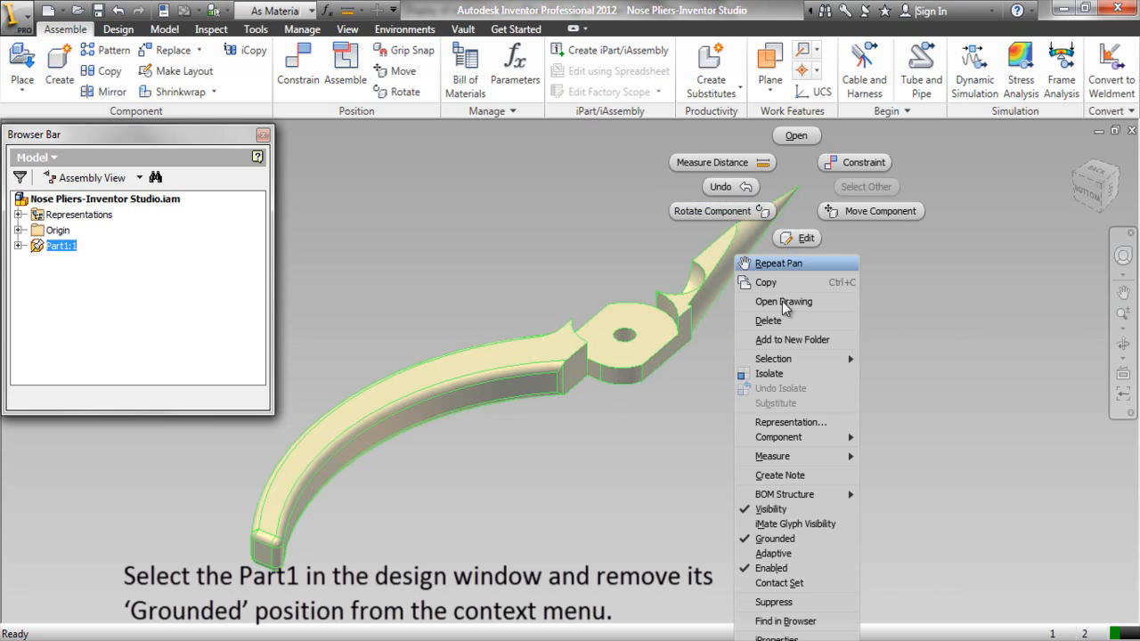
left_click(784, 541)
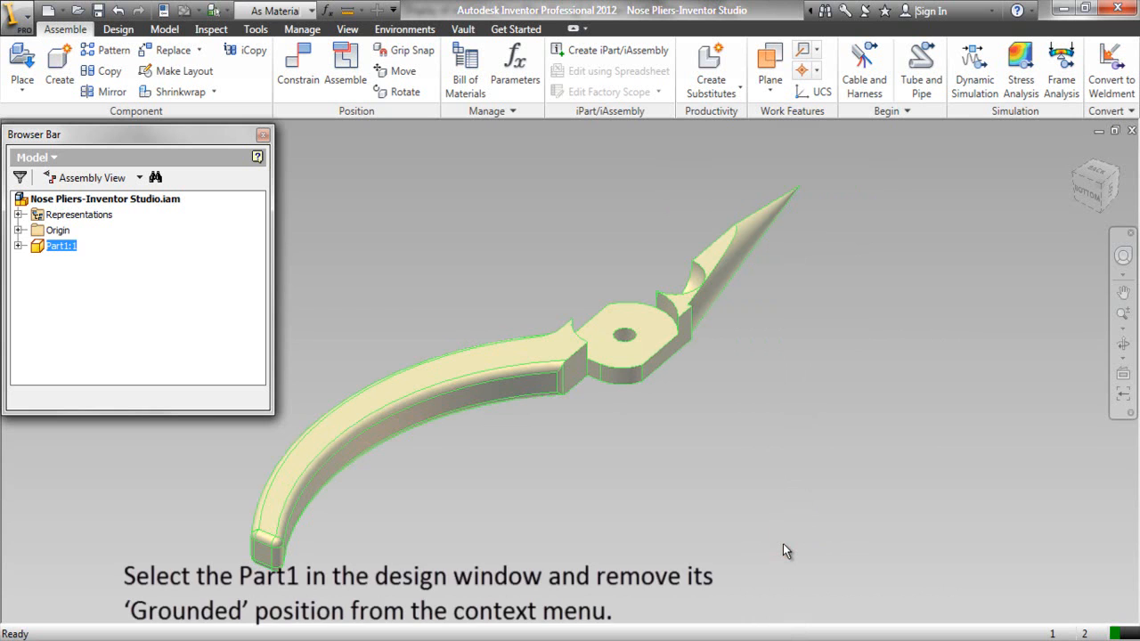
left_click(783, 543)
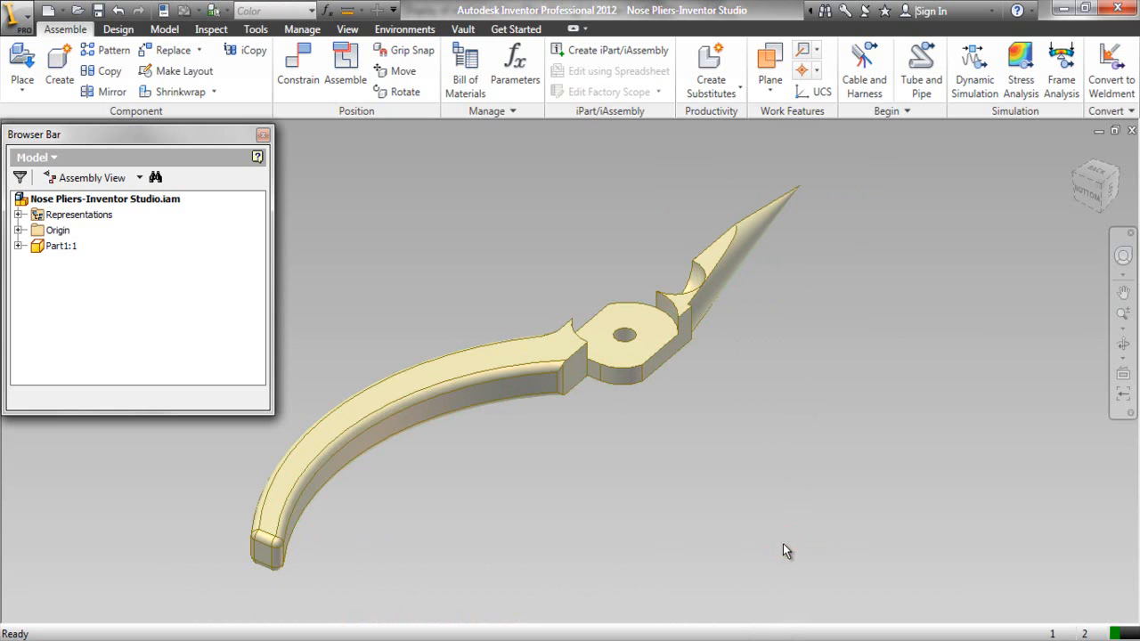
Apply a Mate constraint with 0.000 in offset between the assembly's Z Axis and the axis of Part1's hole.
right_click(939, 504)
left_click(972, 477)
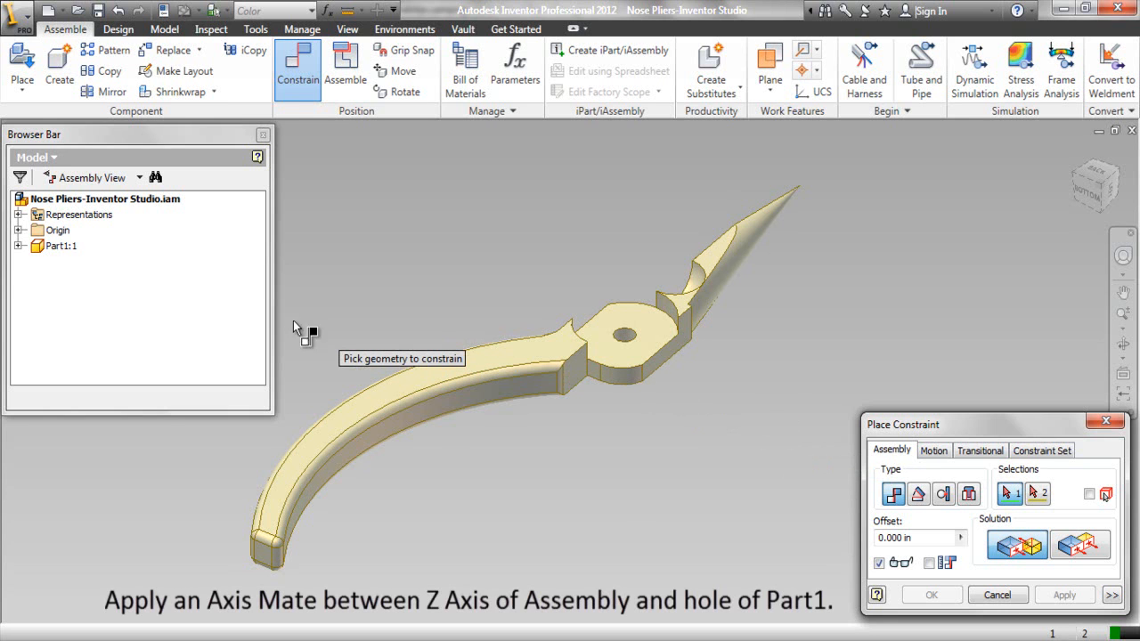
left_click(18, 230)
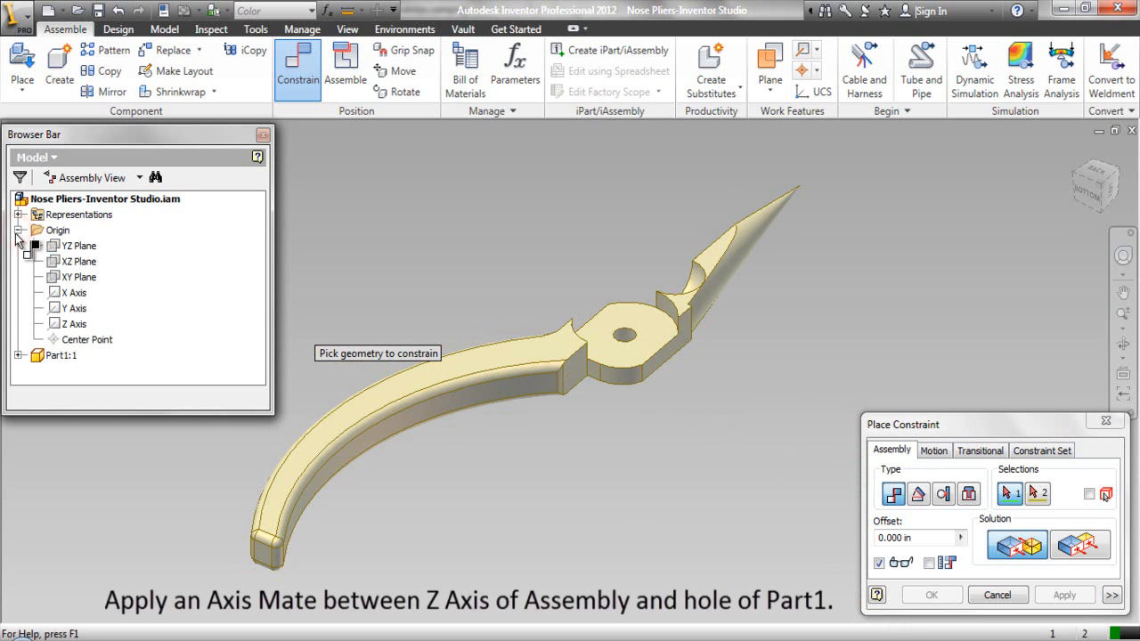
left_click(68, 327)
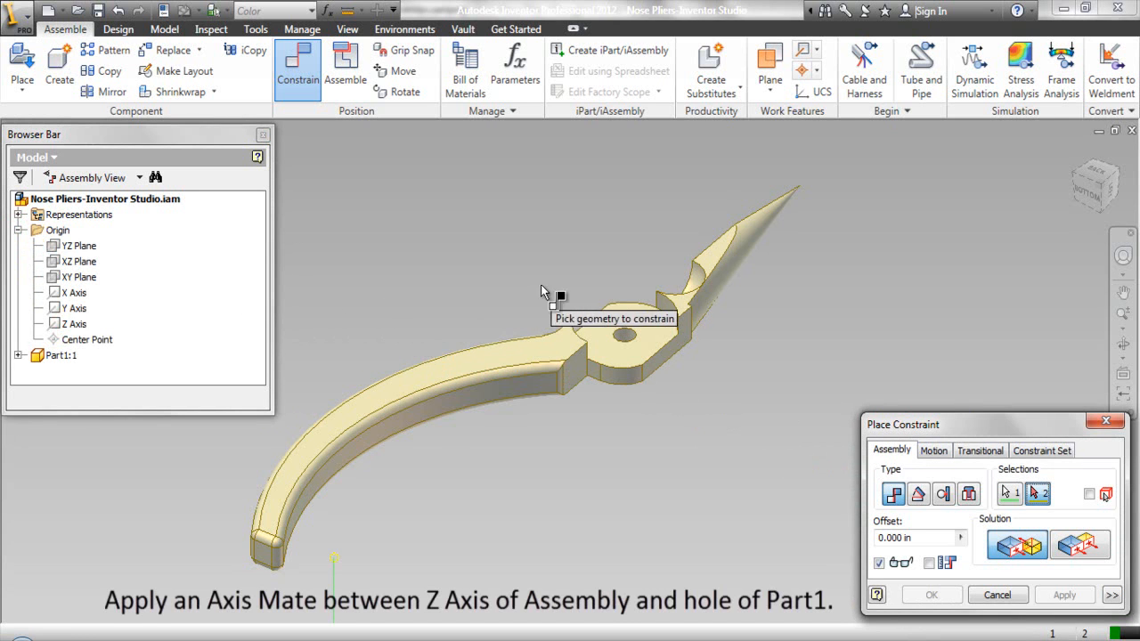
left_click(625, 341)
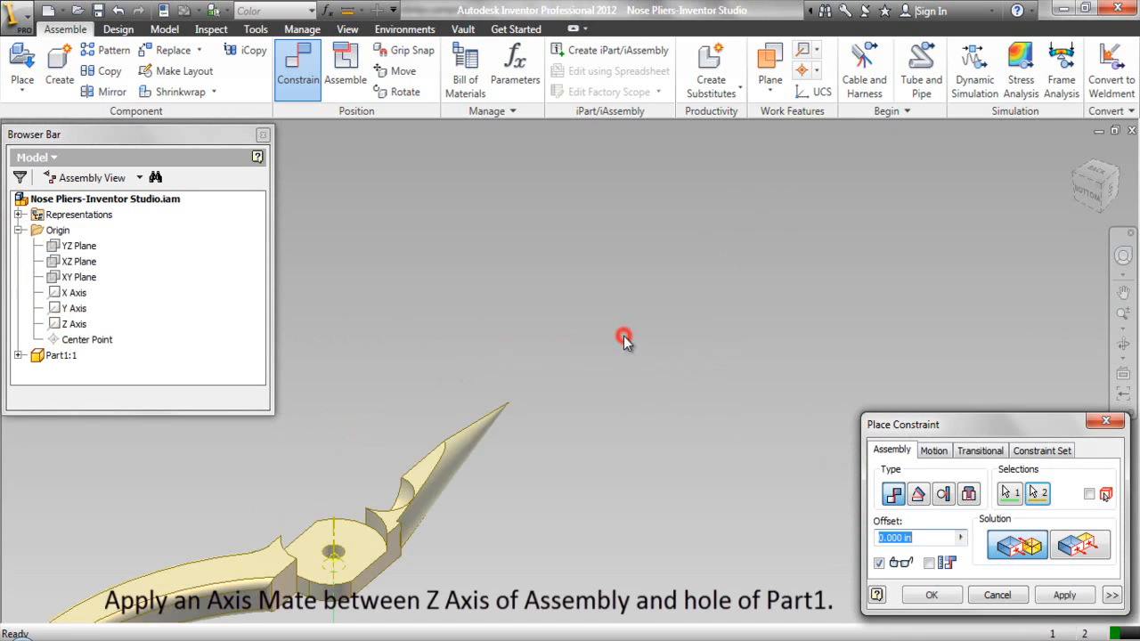
left_click(1064, 596)
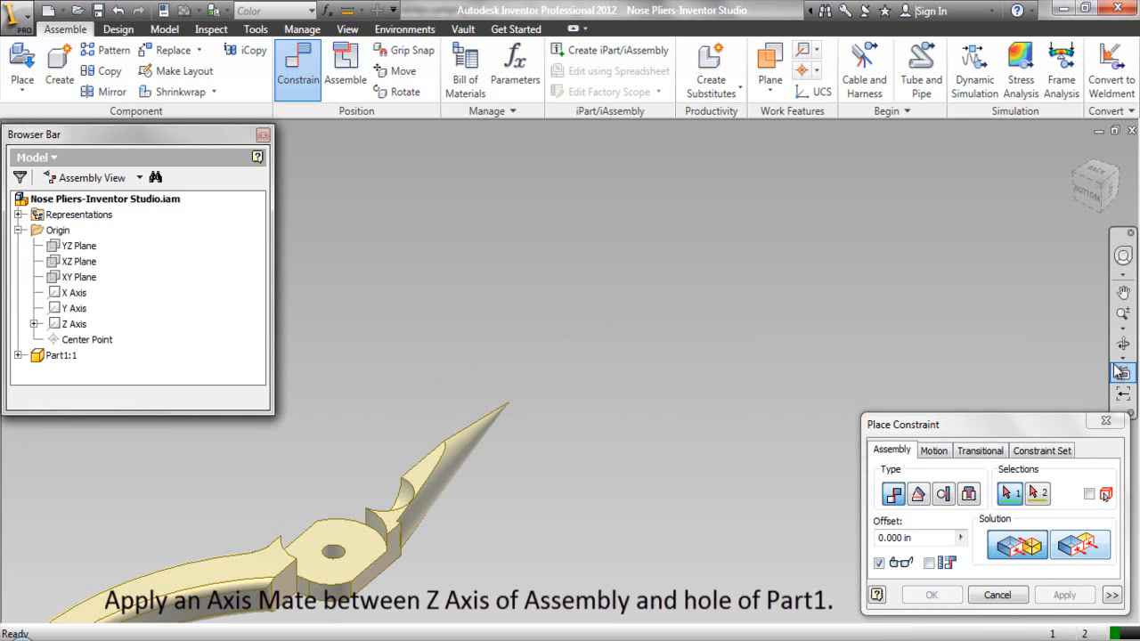
left_click(1122, 297)
left_click_drag(479, 495, 693, 252)
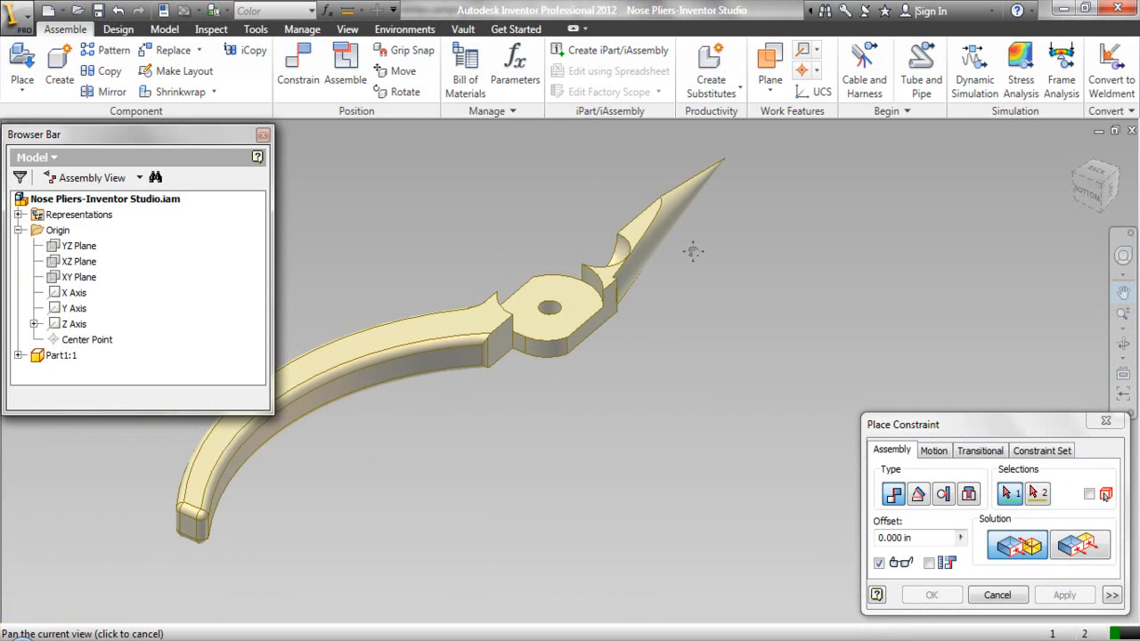
right_click(756, 218)
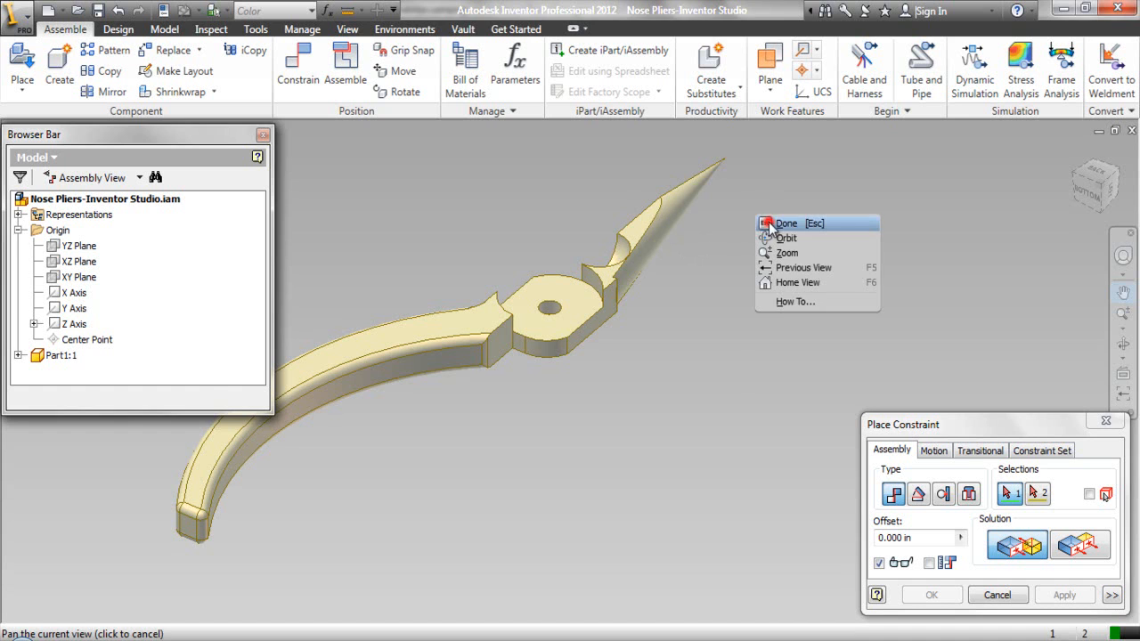
left_click(784, 224)
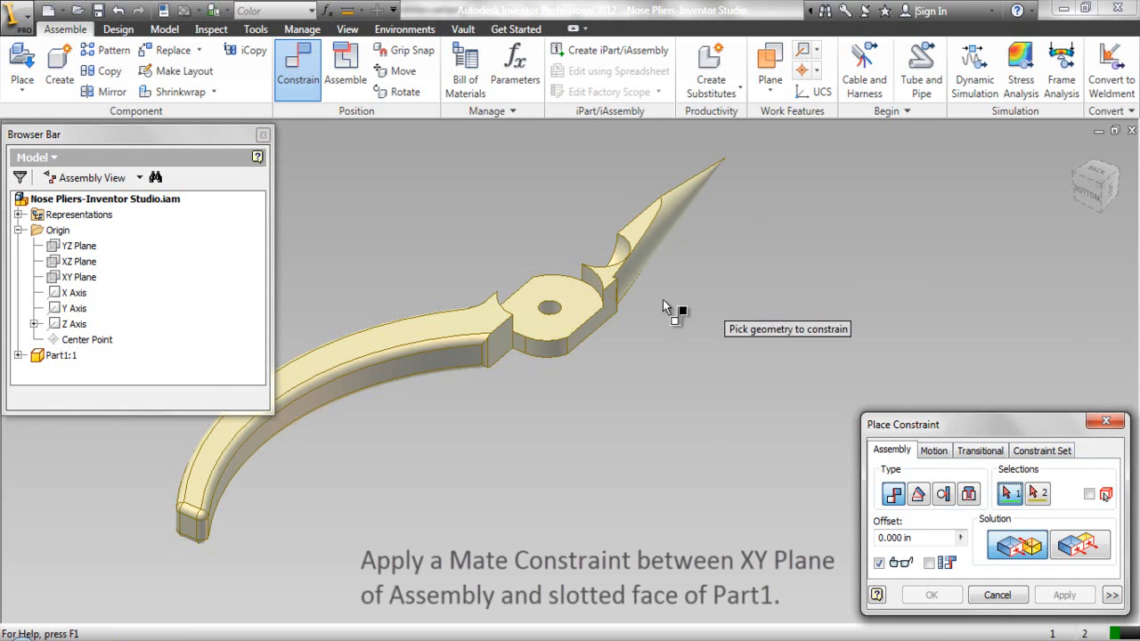
Apply a Mate constraint with 0.000 in offset between the assembly's XY Plane and the slotted face of Part1.
left_click(71, 282)
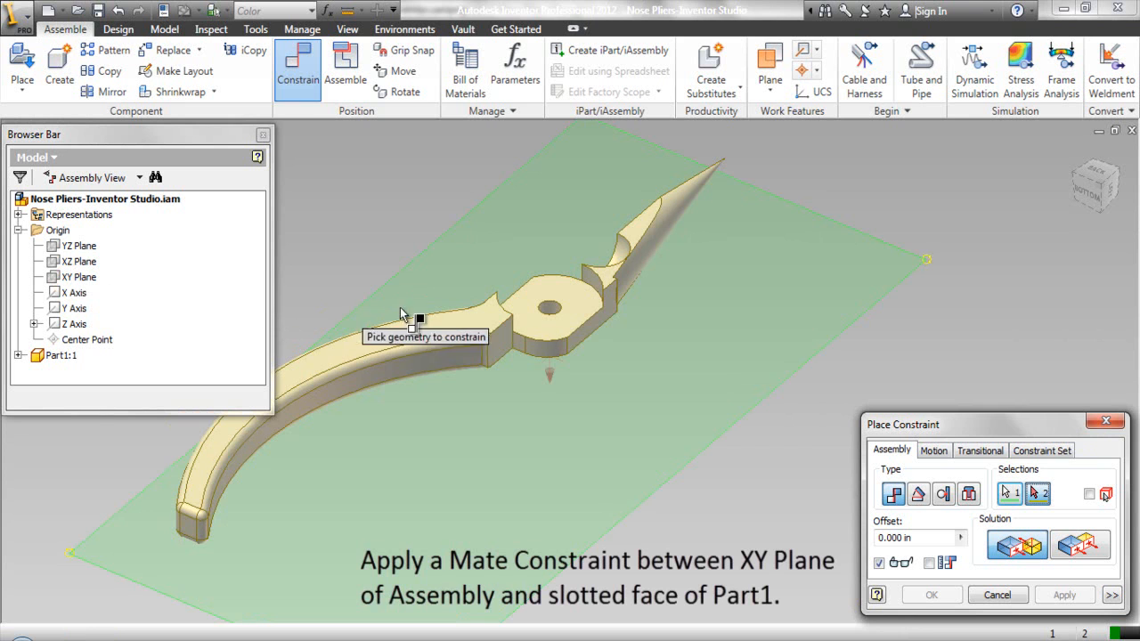
left_click(526, 304)
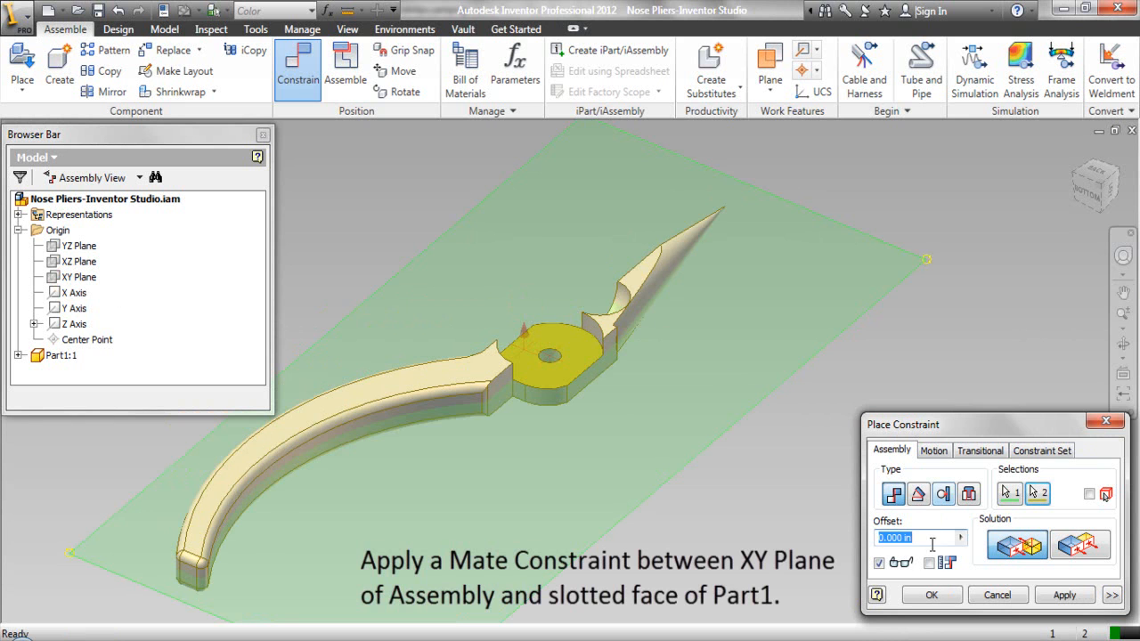
left_click(931, 595)
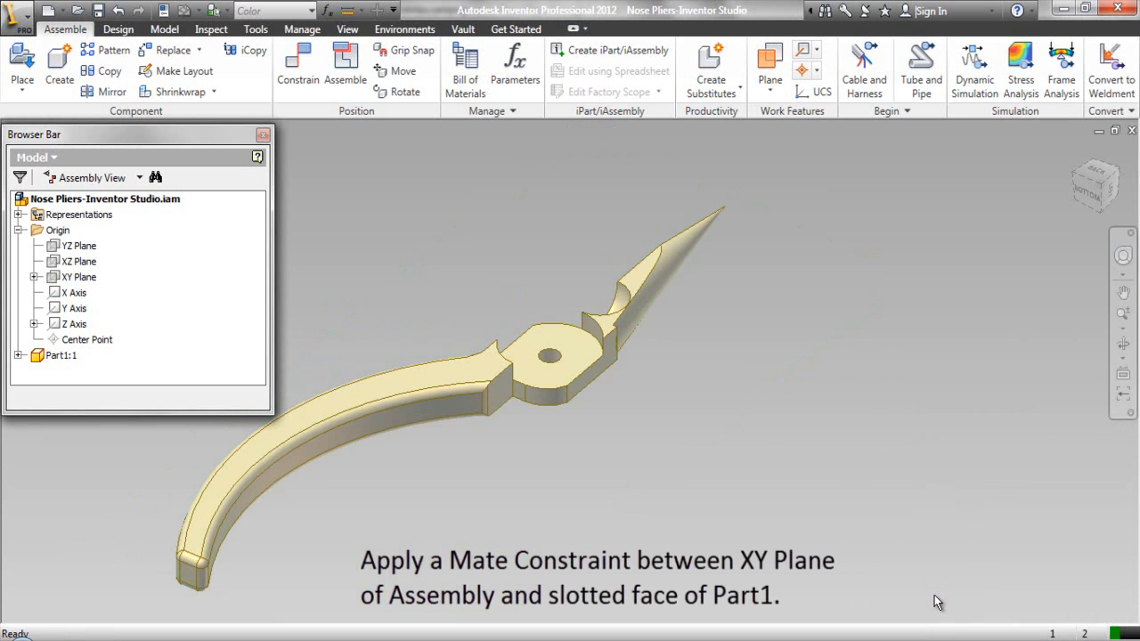
Place one instance of Part2 in the assembly beside Part1.
right_click(820, 223)
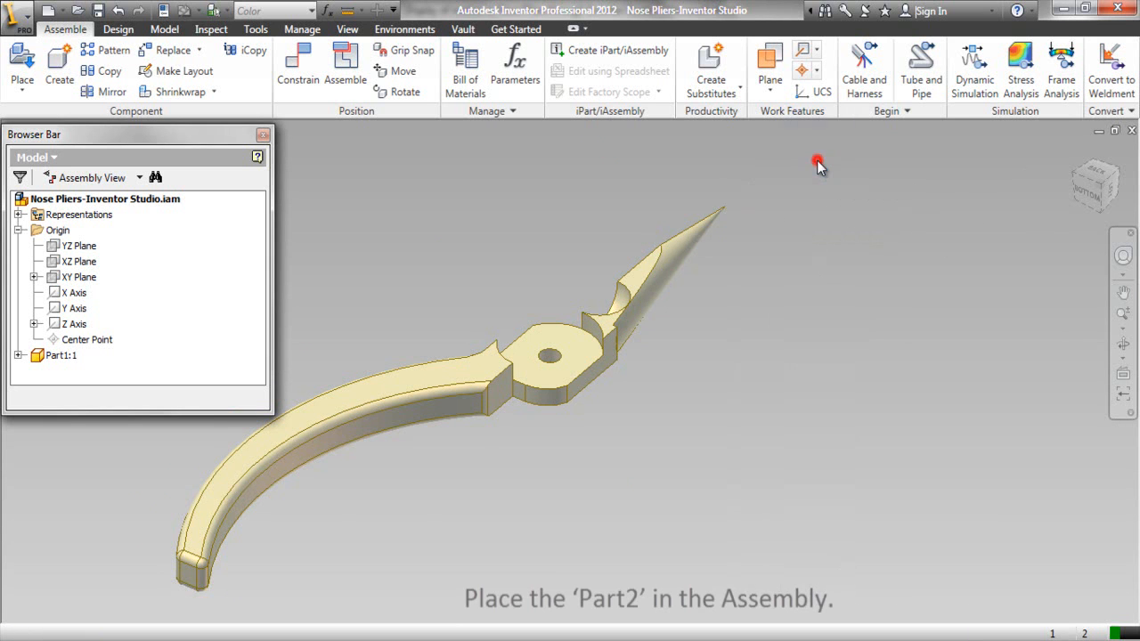
left_click(817, 164)
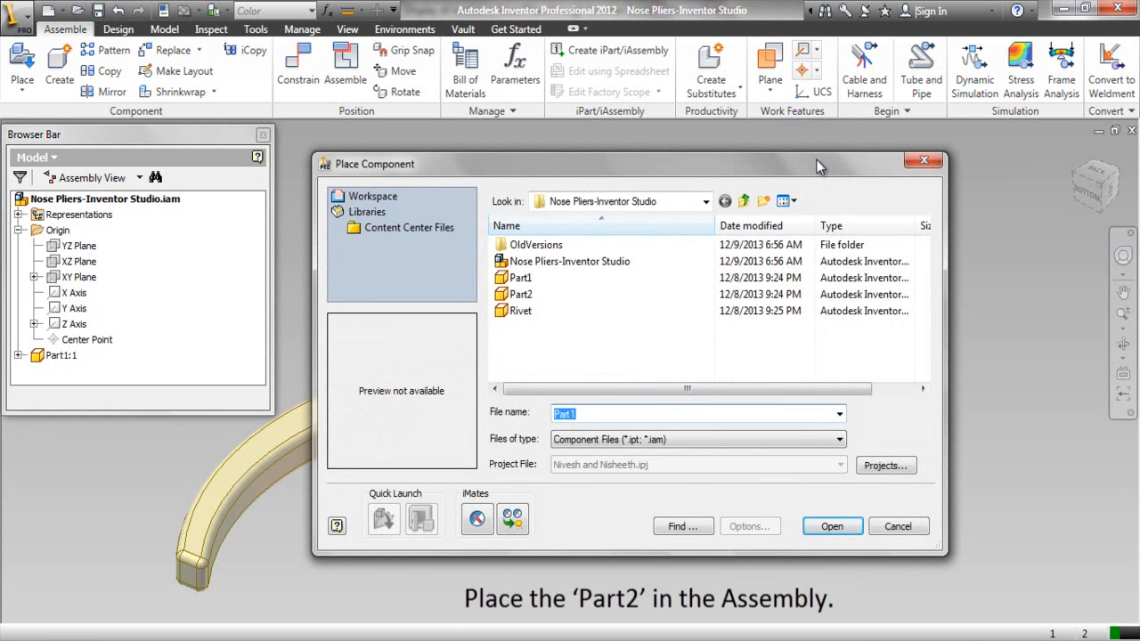
left_click(550, 295)
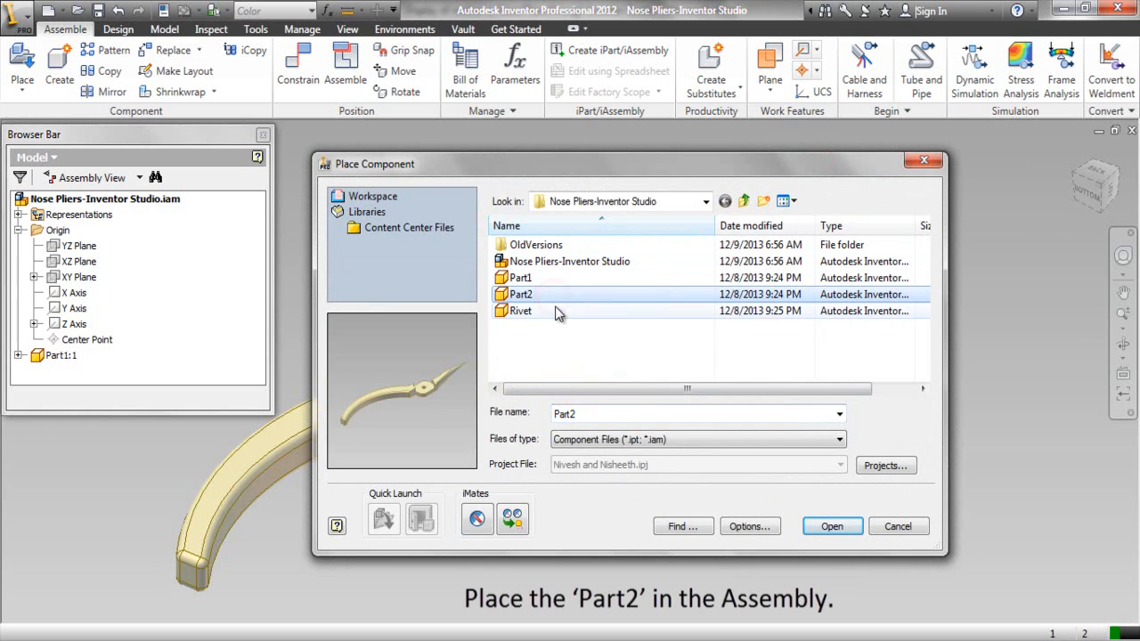
left_click(832, 527)
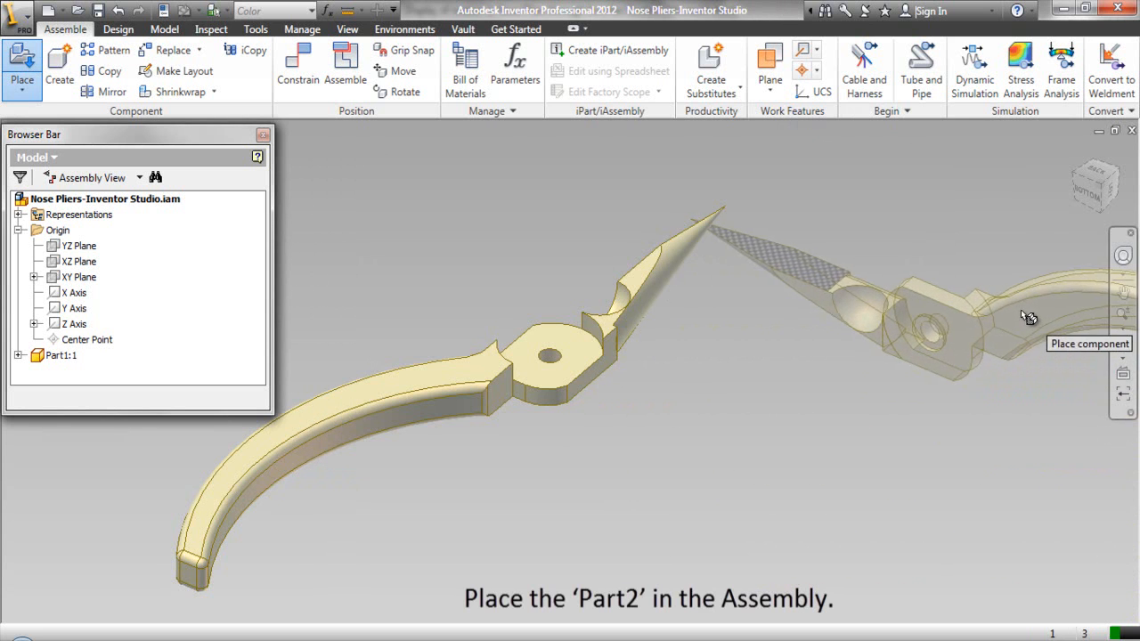
left_click(1004, 312)
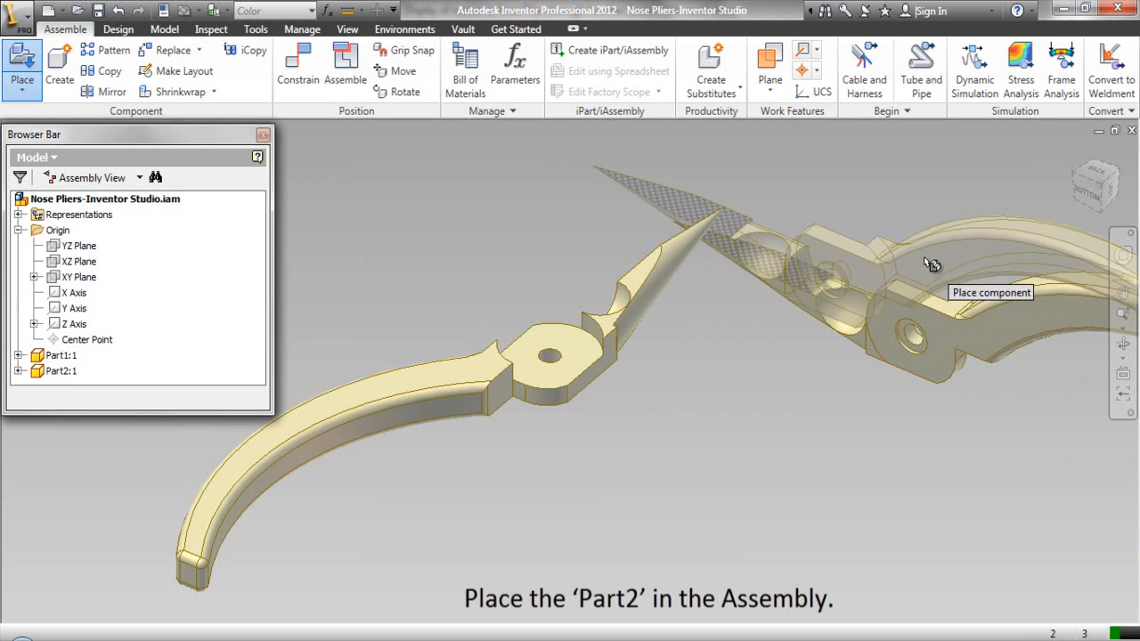
key("Escape")
Apply an Insert constraint with 0.000 in offset between the small hole edges of Part2 and Part1, and finish placing components.
left_click(1117, 171)
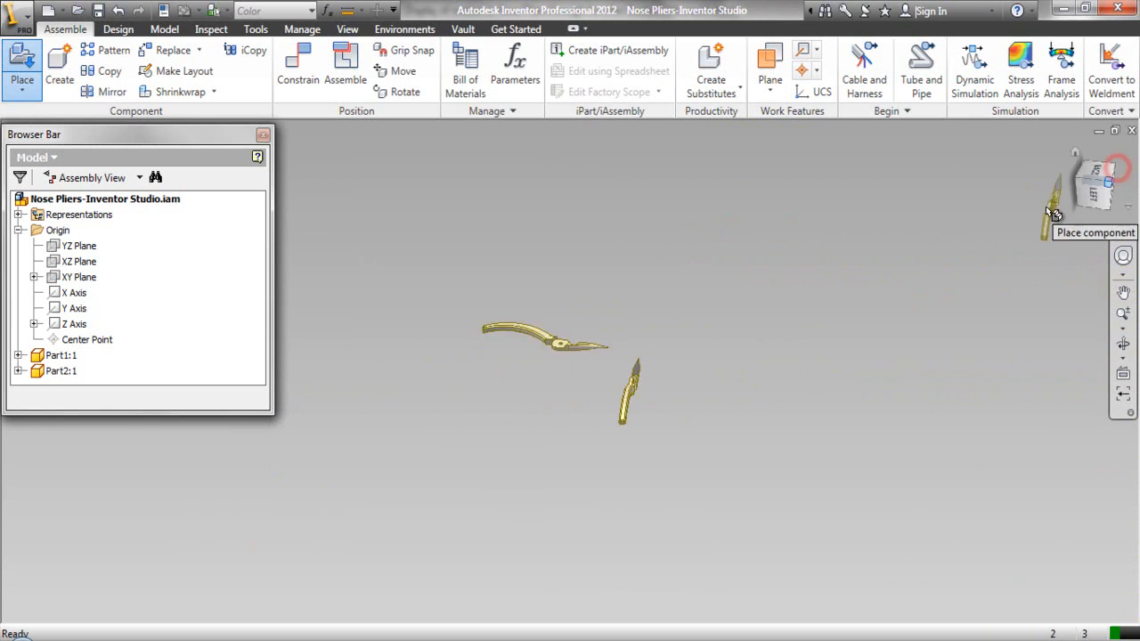
scroll(610, 398, "up", 5)
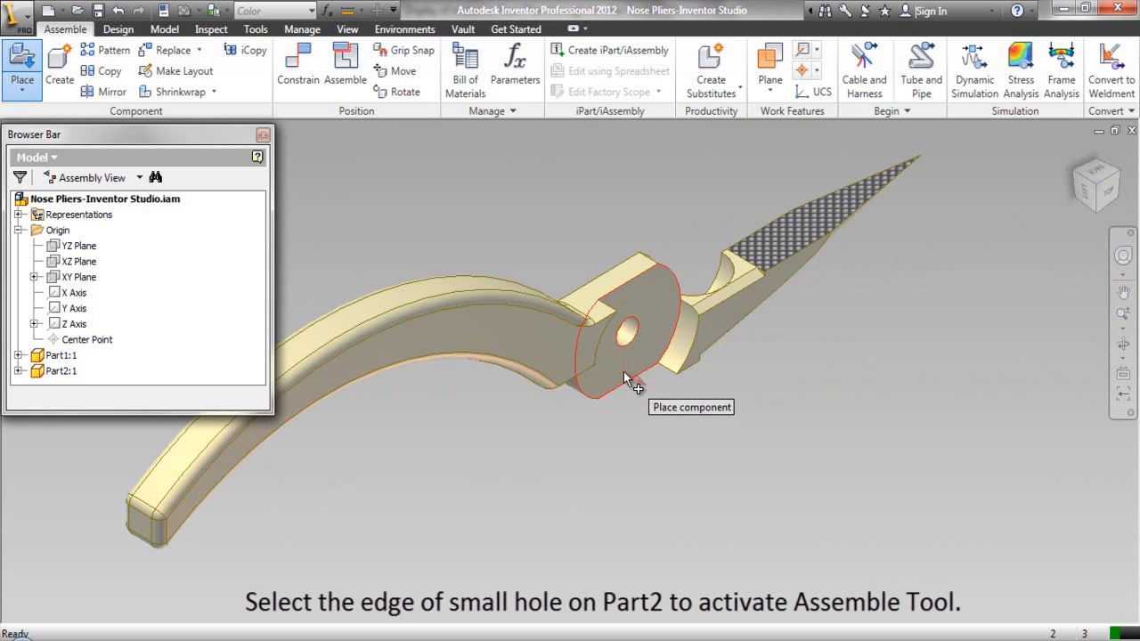
left_click(632, 346)
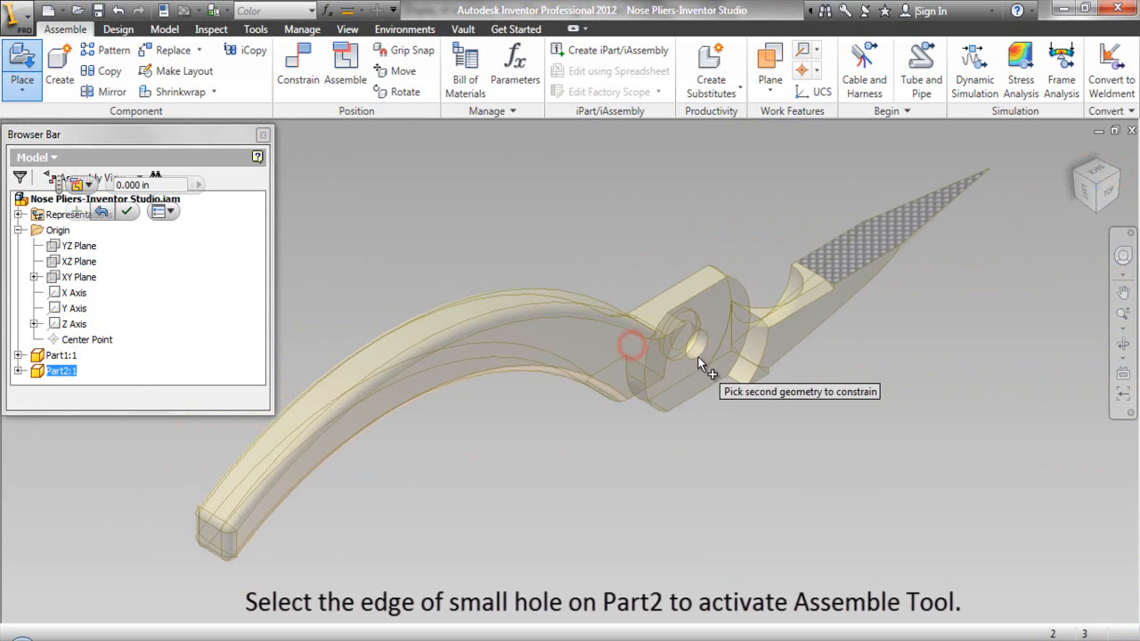
left_click(1078, 174)
scroll(589, 359, "up", 6)
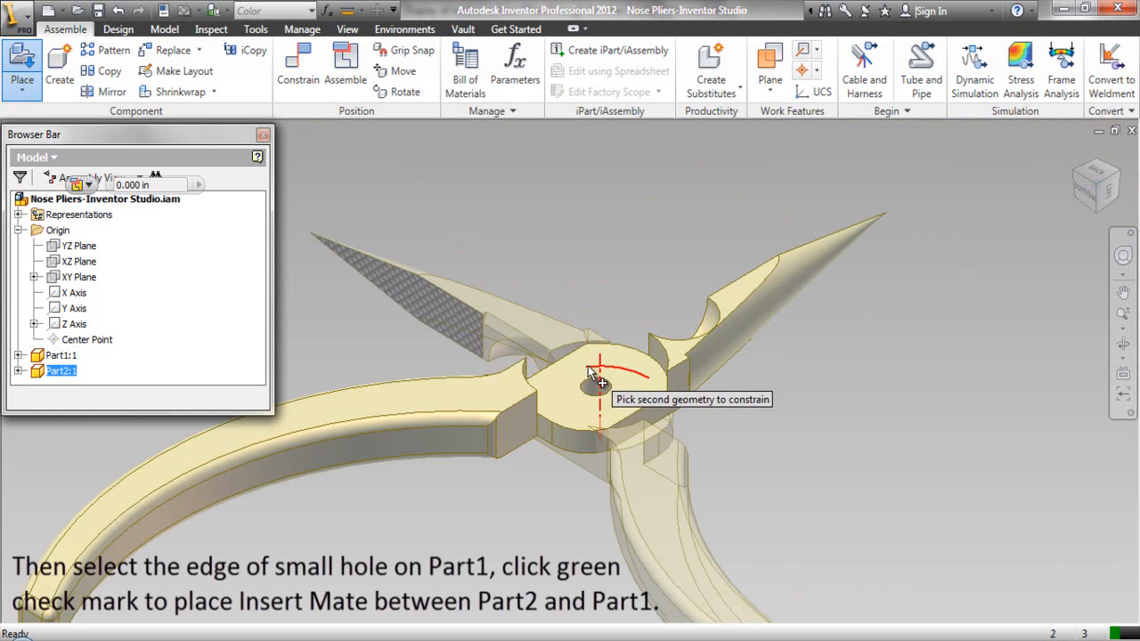
left_click(599, 376)
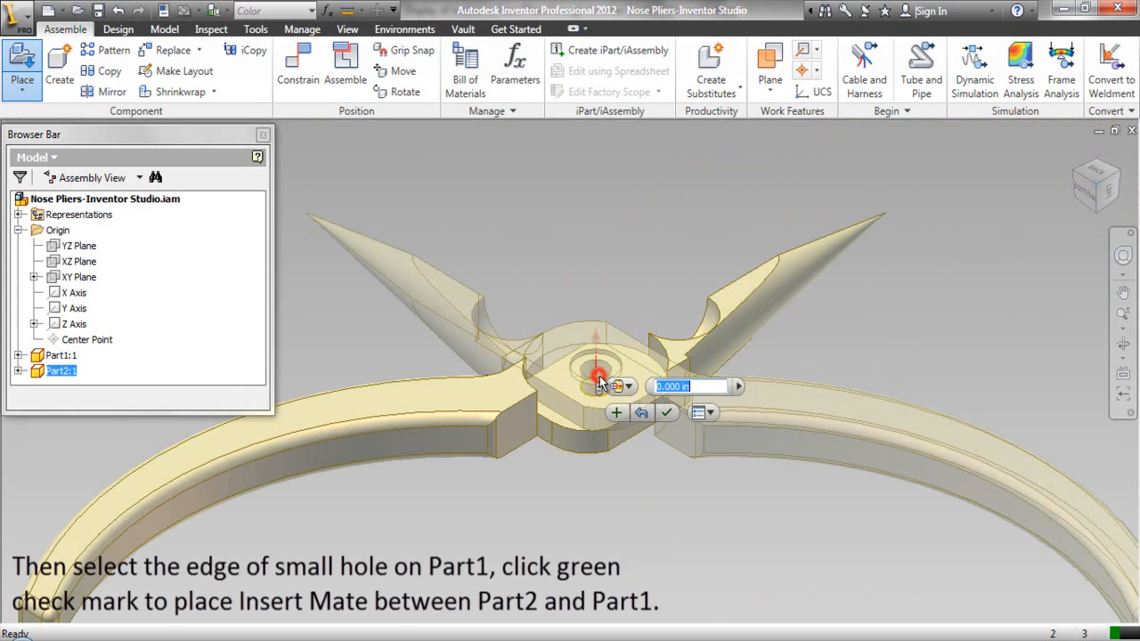
left_click(666, 412)
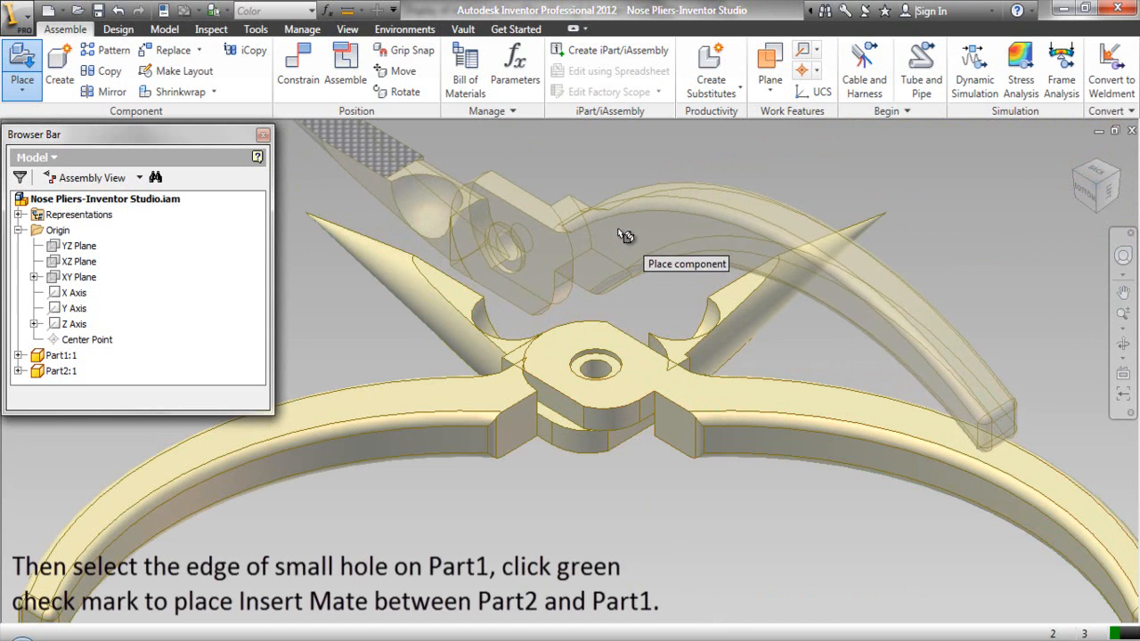
right_click(623, 234)
left_click(633, 235)
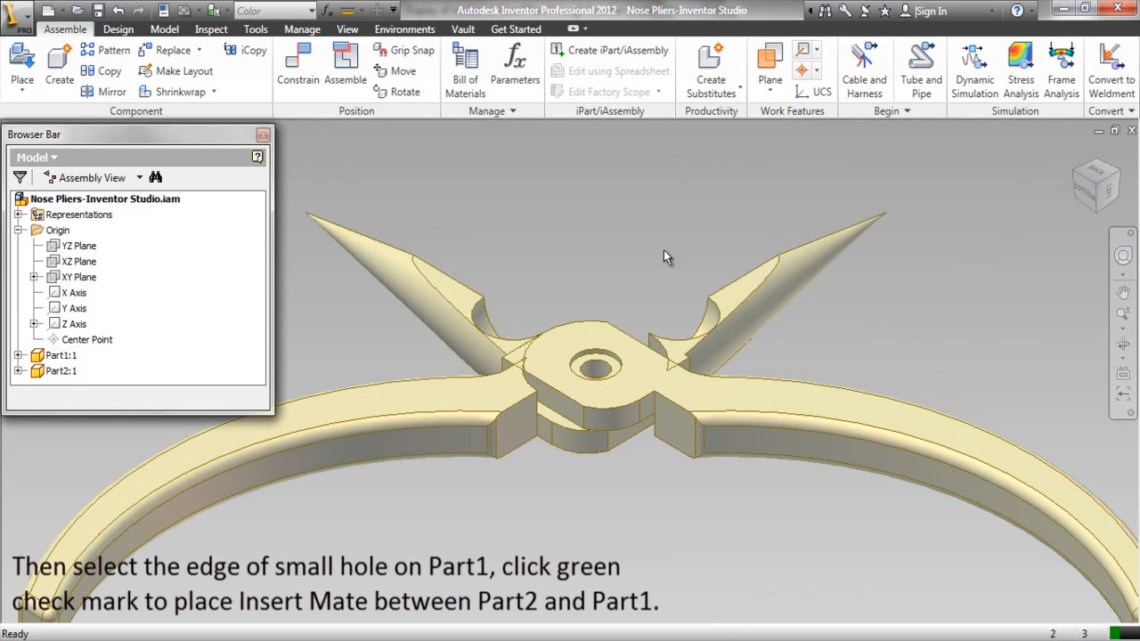
Swing Part2's handle about the pivot hole toward Part1's handle until the two jaws are nearly closed.
left_click(1123, 292)
left_click_drag(642, 455, 671, 411)
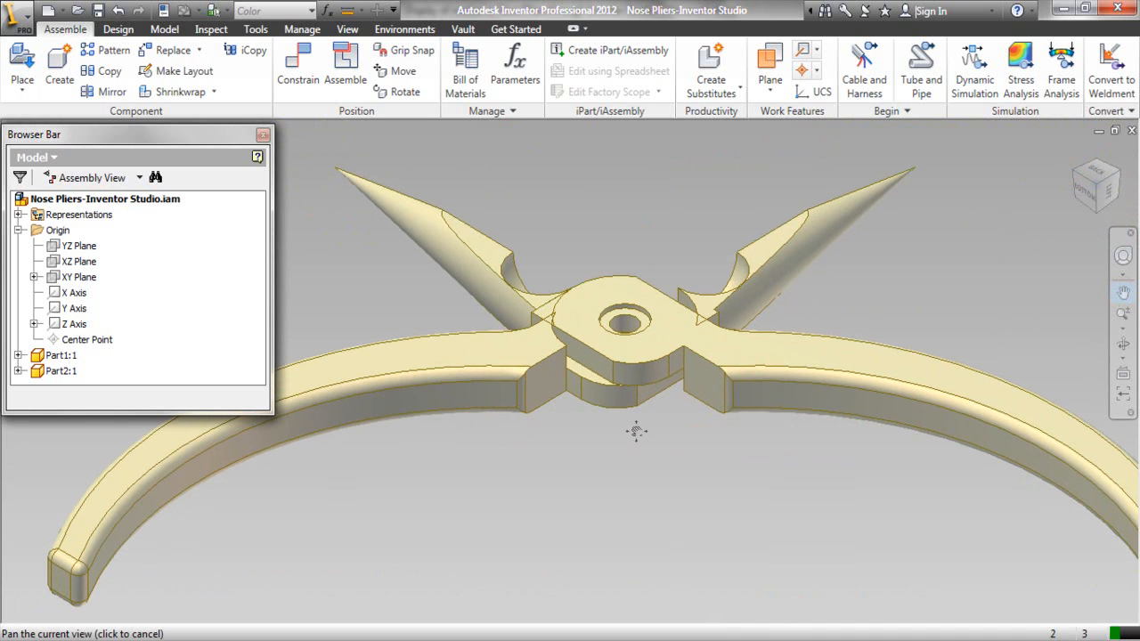
right_click(636, 432)
left_click(665, 437)
left_click_drag(927, 401, 575, 450)
left_click(677, 440)
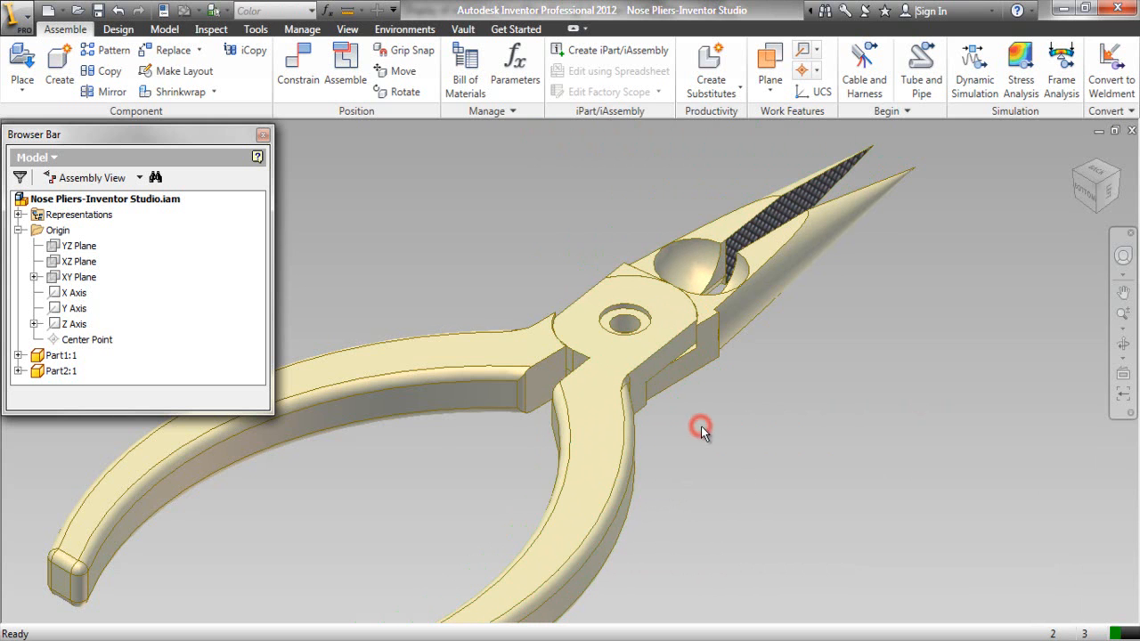
Start an Angle constraint with the Explicit Reference Vector solution and choose Part1's serrated jaw face as the first selection.
right_click(725, 414)
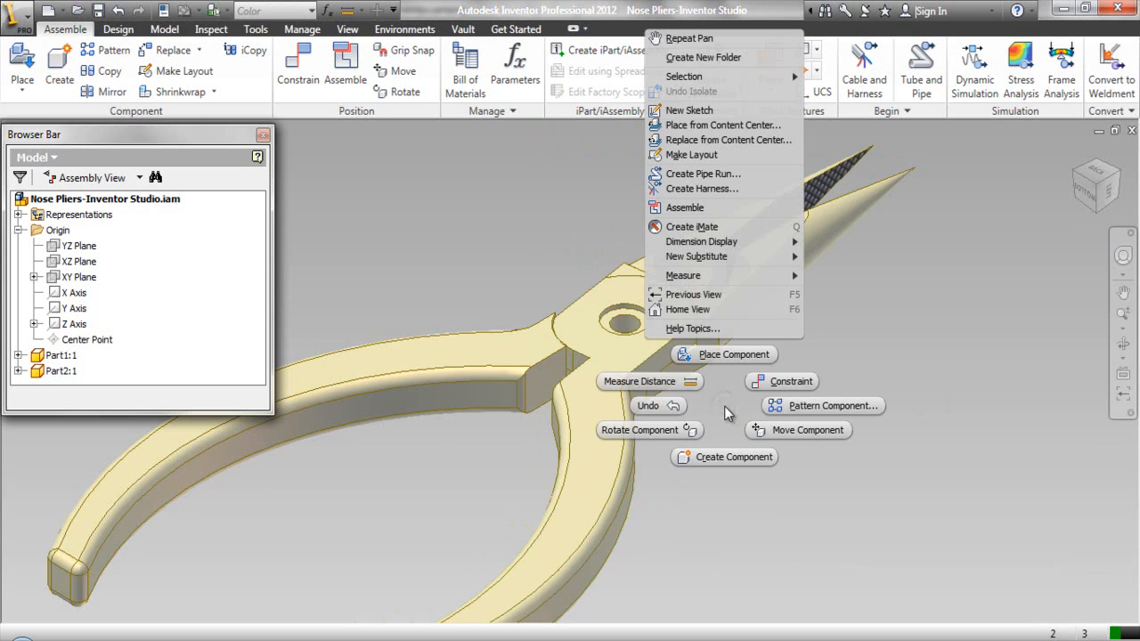
left_click(773, 383)
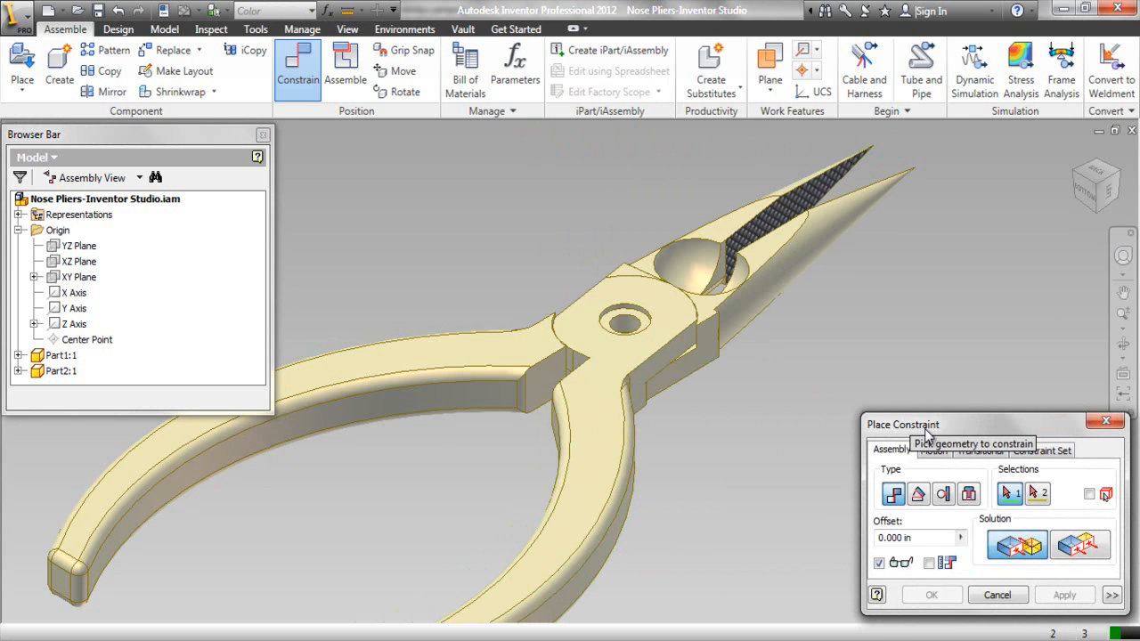
left_click_drag(925, 430, 874, 349)
left_click_drag(384, 146, 336, 123)
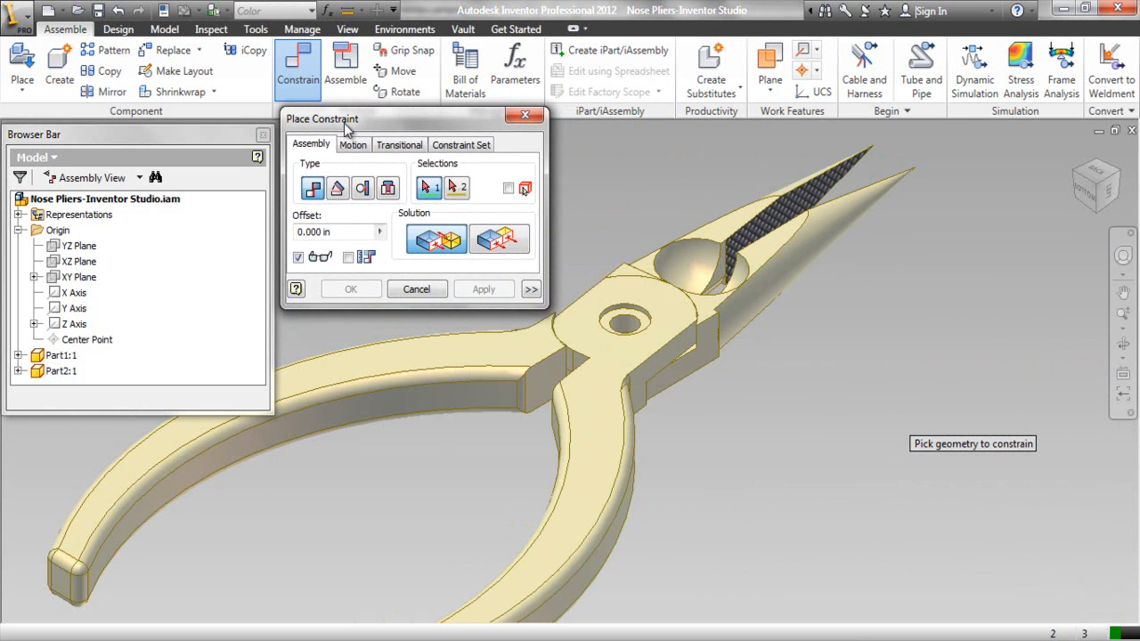
left_click(338, 188)
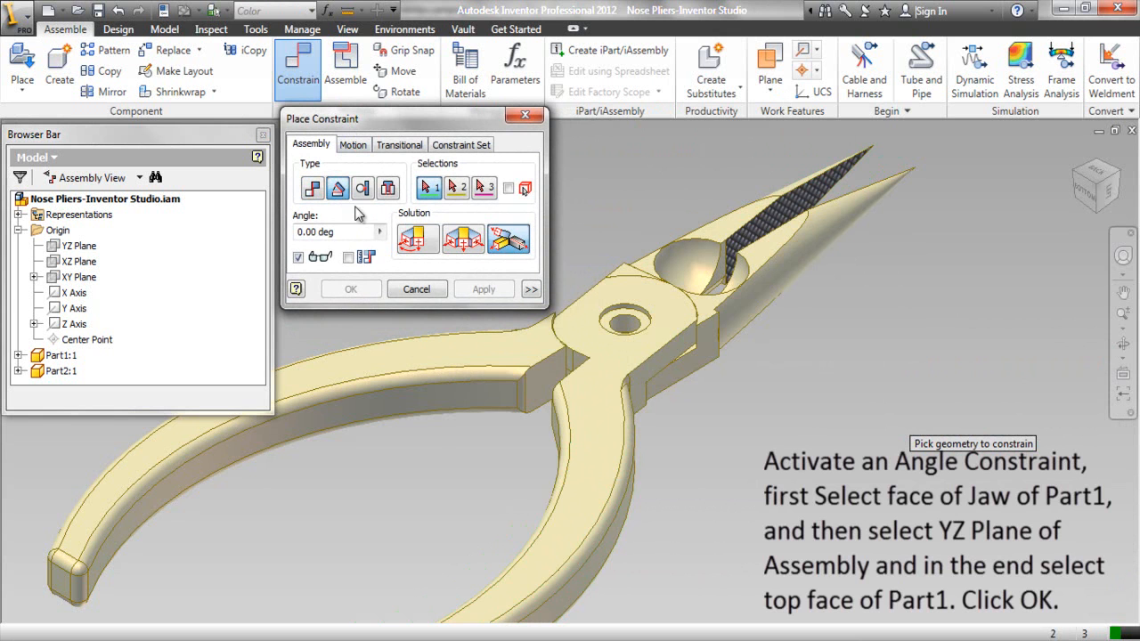
left_click(1123, 347)
left_click_drag(613, 328, 604, 328)
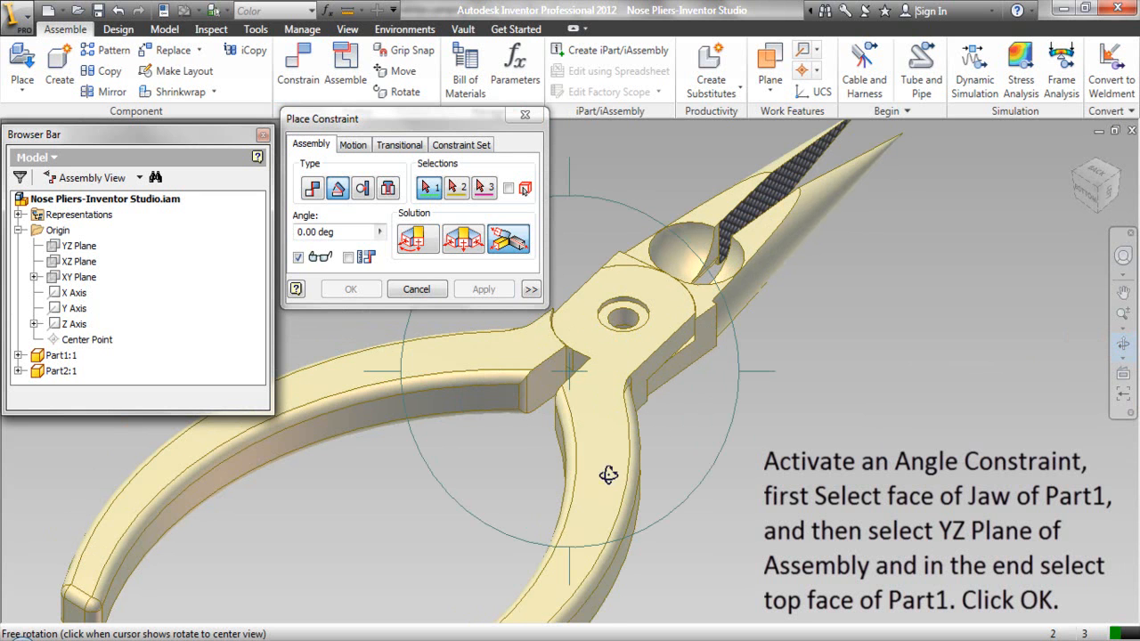
left_click_drag(571, 179, 592, 260)
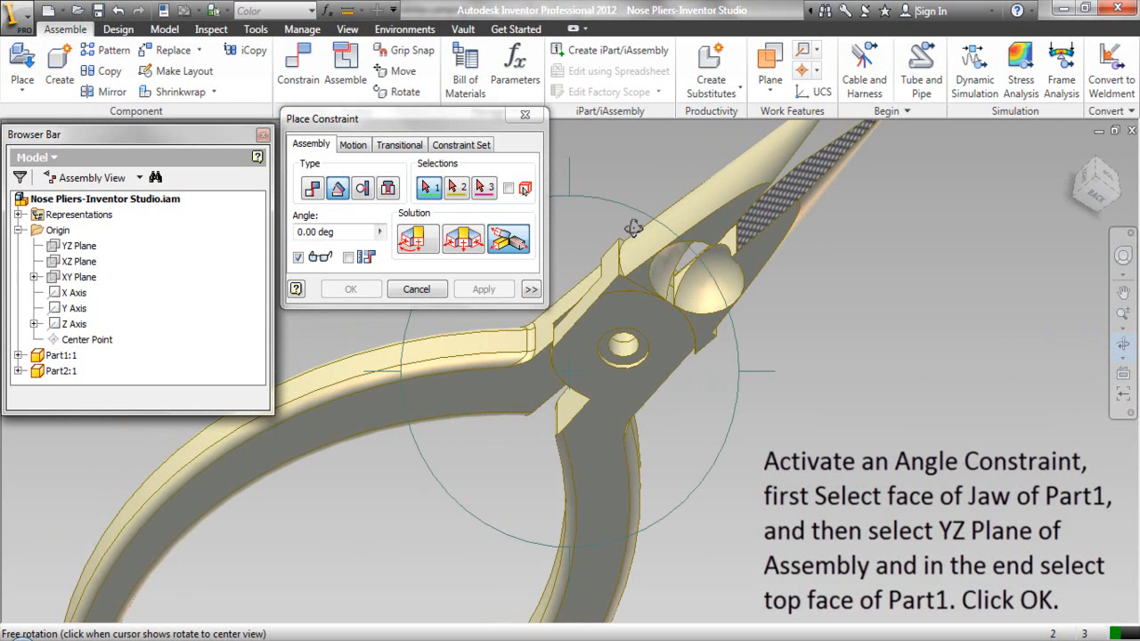
right_click(855, 228)
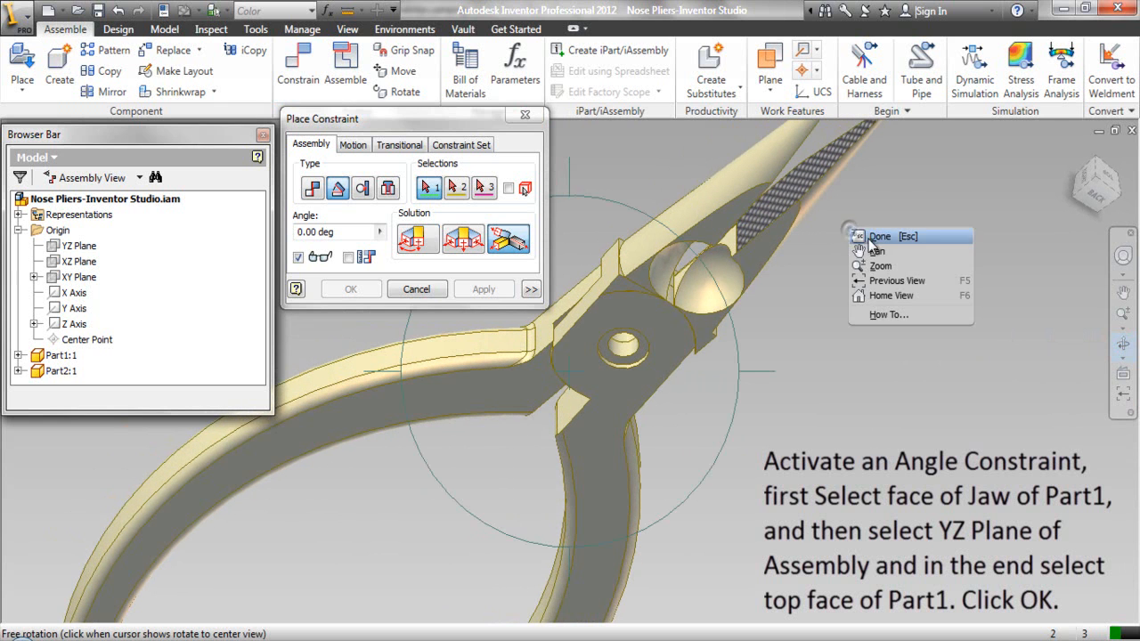
left_click(873, 233)
left_click(812, 176)
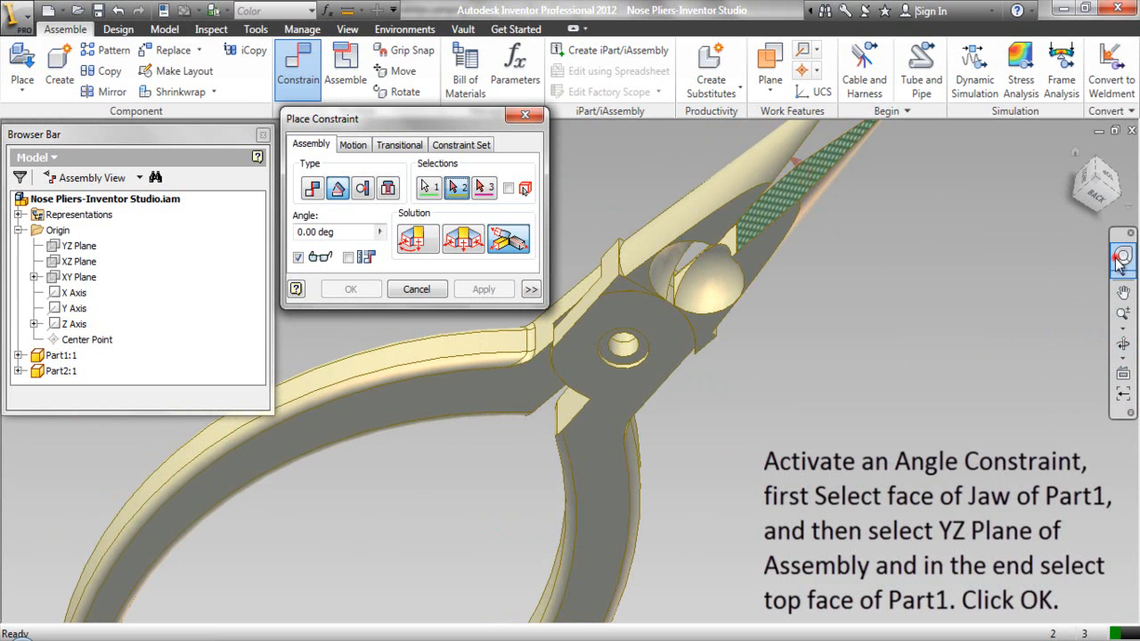
Complete the 0.00 deg Angle constraint with the assembly's YZ Plane as second selection and Part1's top face as reference vector.
left_click(1121, 265)
left_click(955, 288)
left_click_drag(955, 285, 843, 289)
left_click(843, 243)
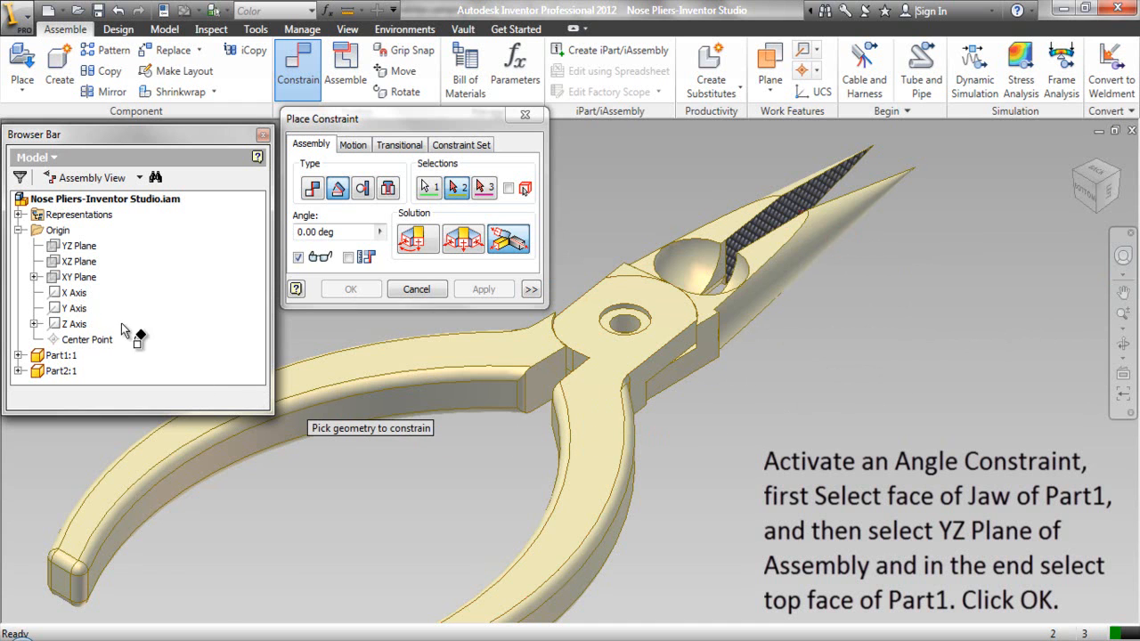
left_click(83, 246)
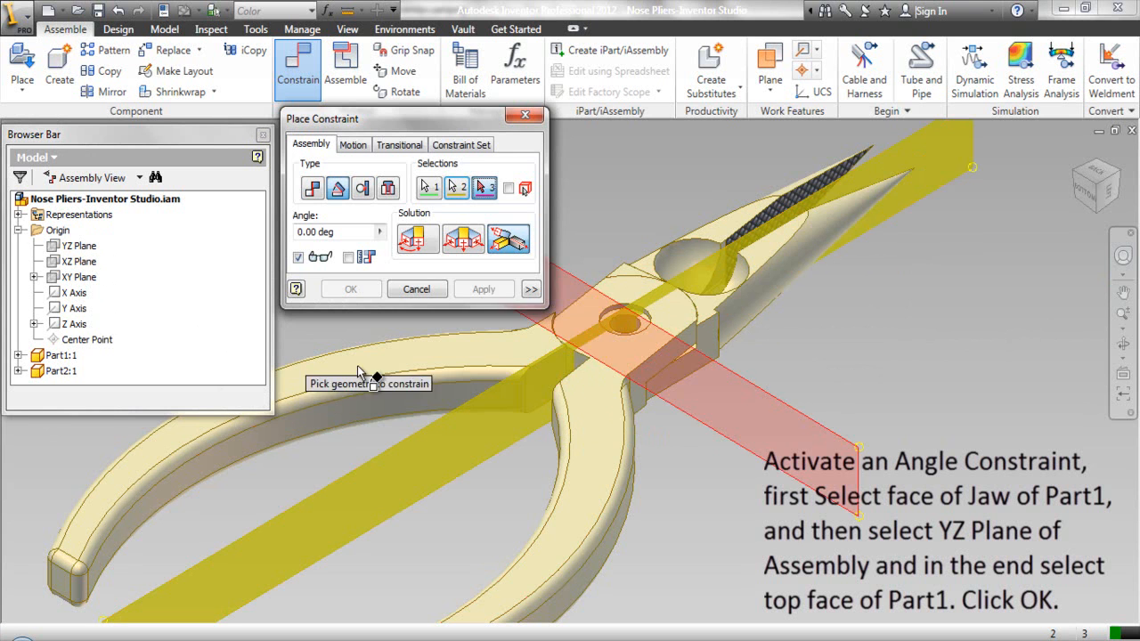
left_click(769, 247)
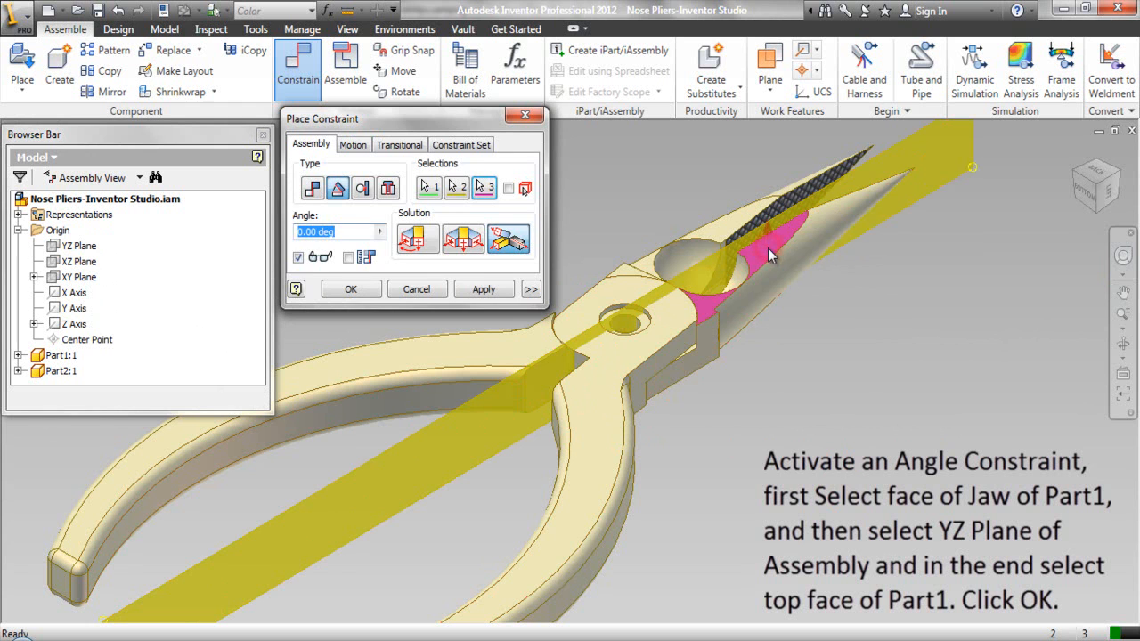
left_click(351, 290)
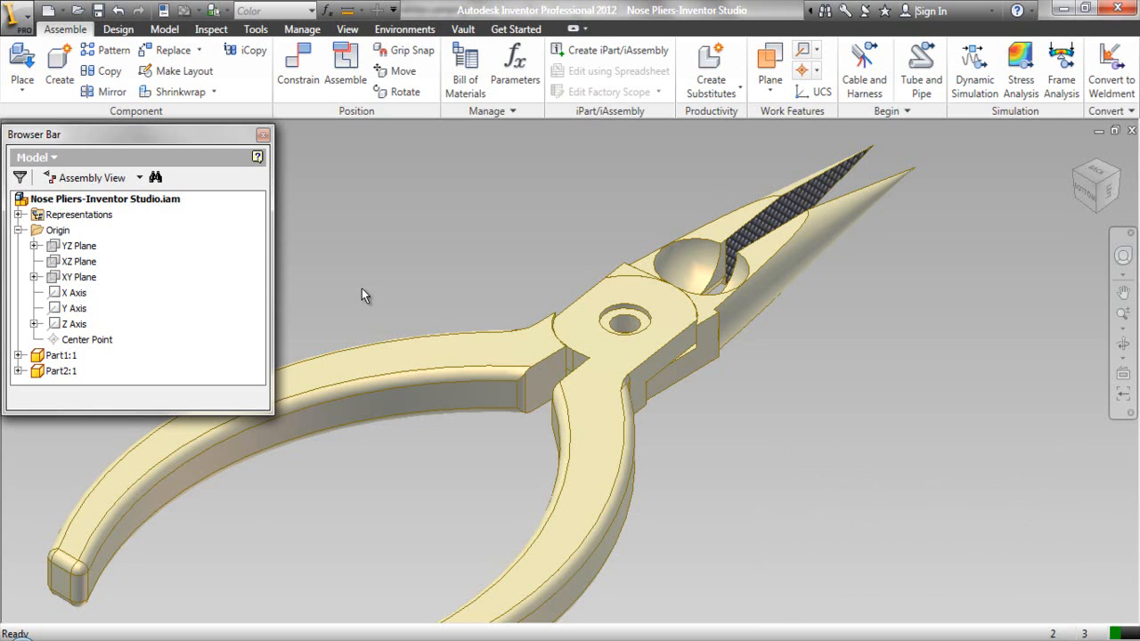
Apply a 180 deg Angle constraint from Part2's serrated jaw face to the assembly's YZ Plane, using Part2's top face as reference vector.
right_click(455, 273)
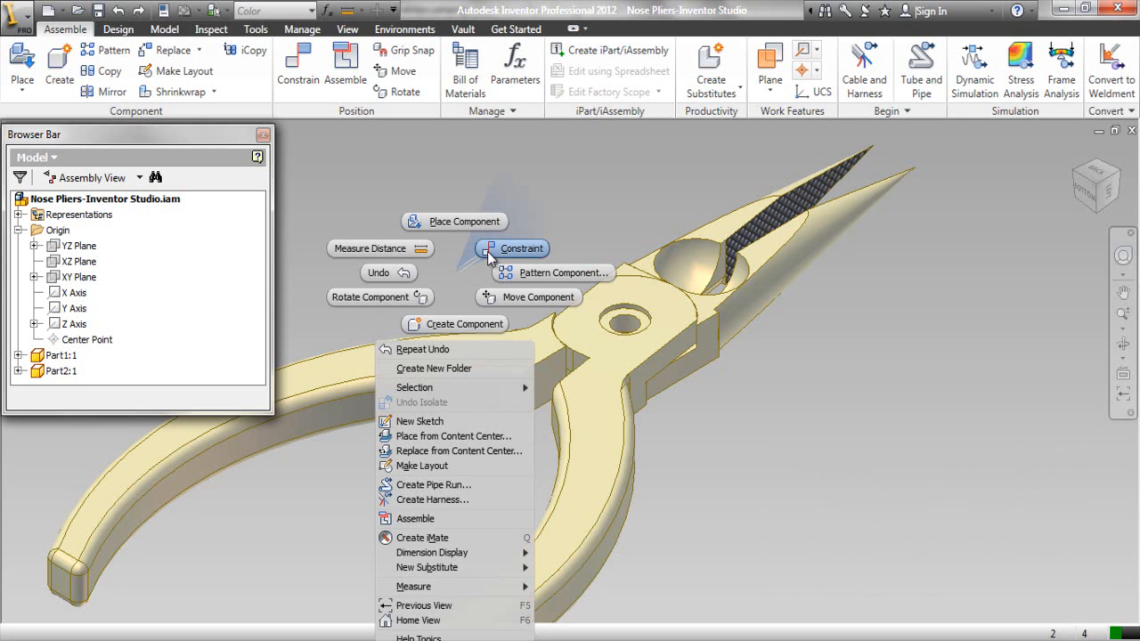
left_click(489, 251)
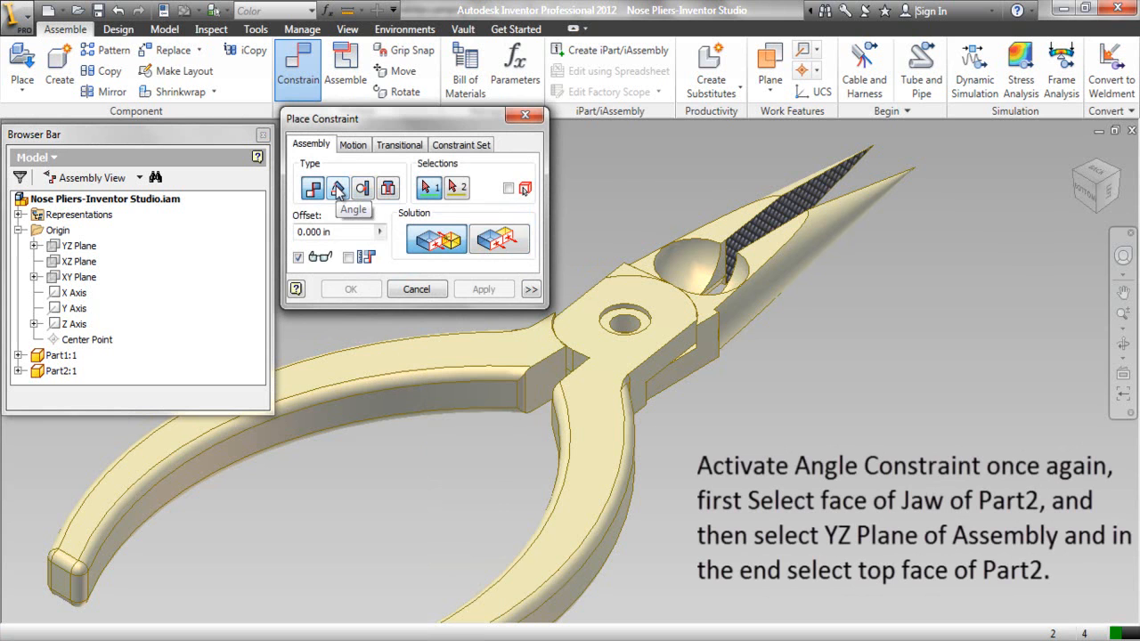
left_click(338, 189)
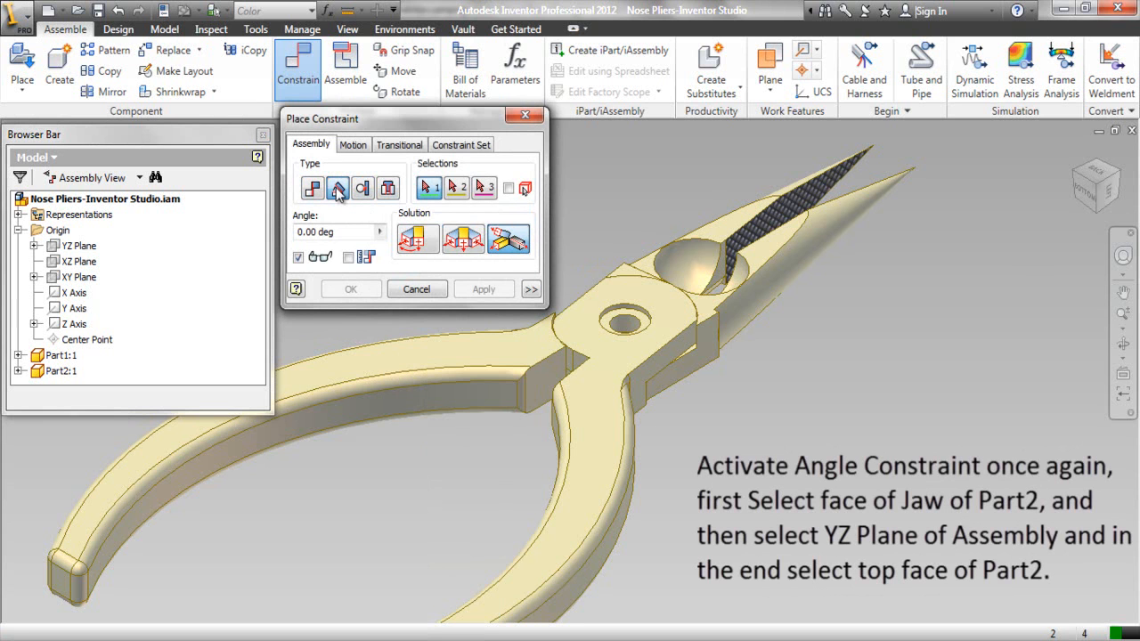
left_click(814, 190)
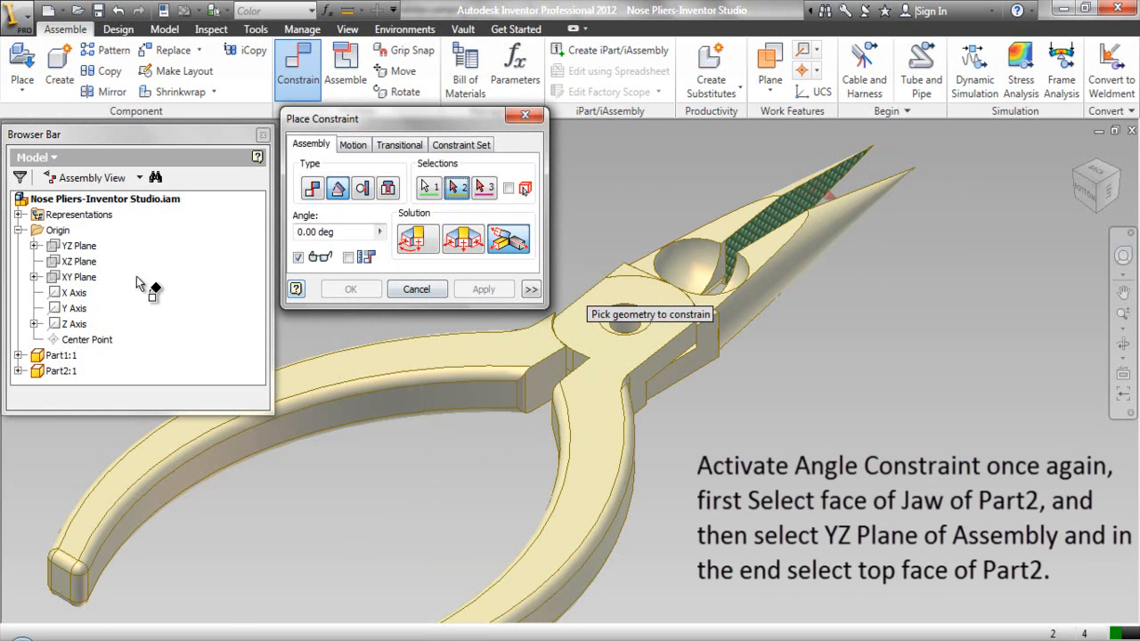
left_click(87, 246)
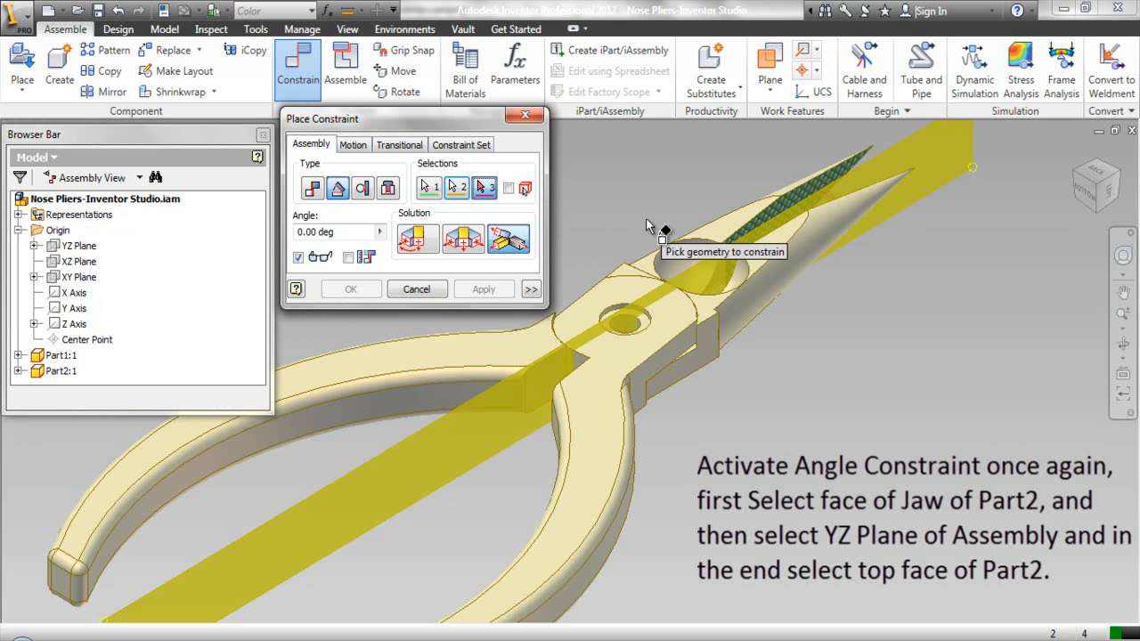
left_click(728, 224)
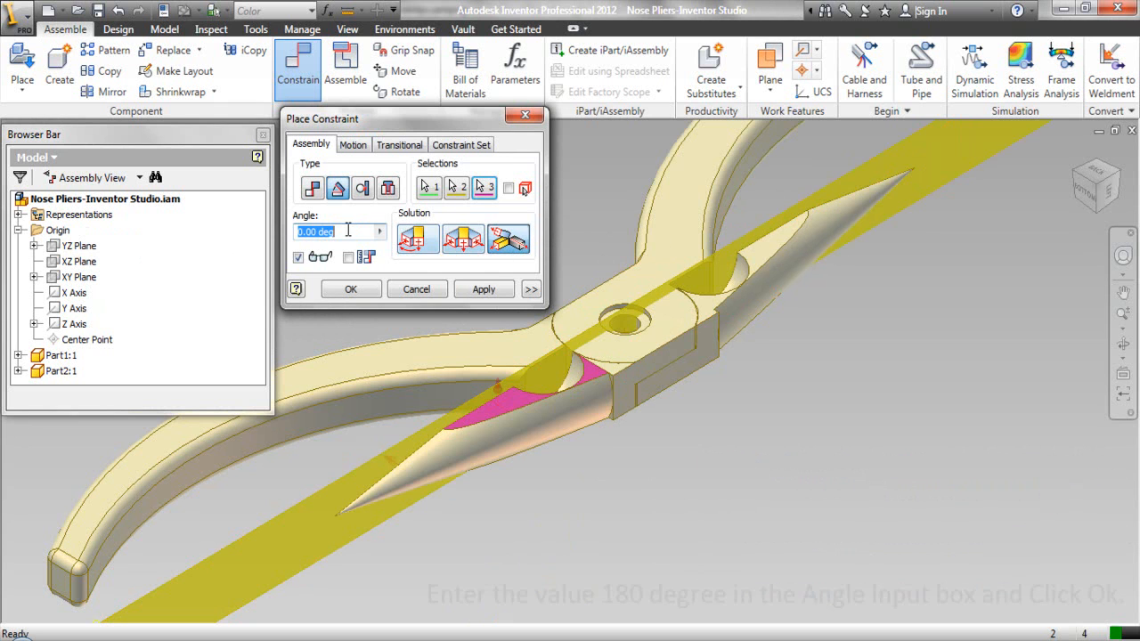
type("180")
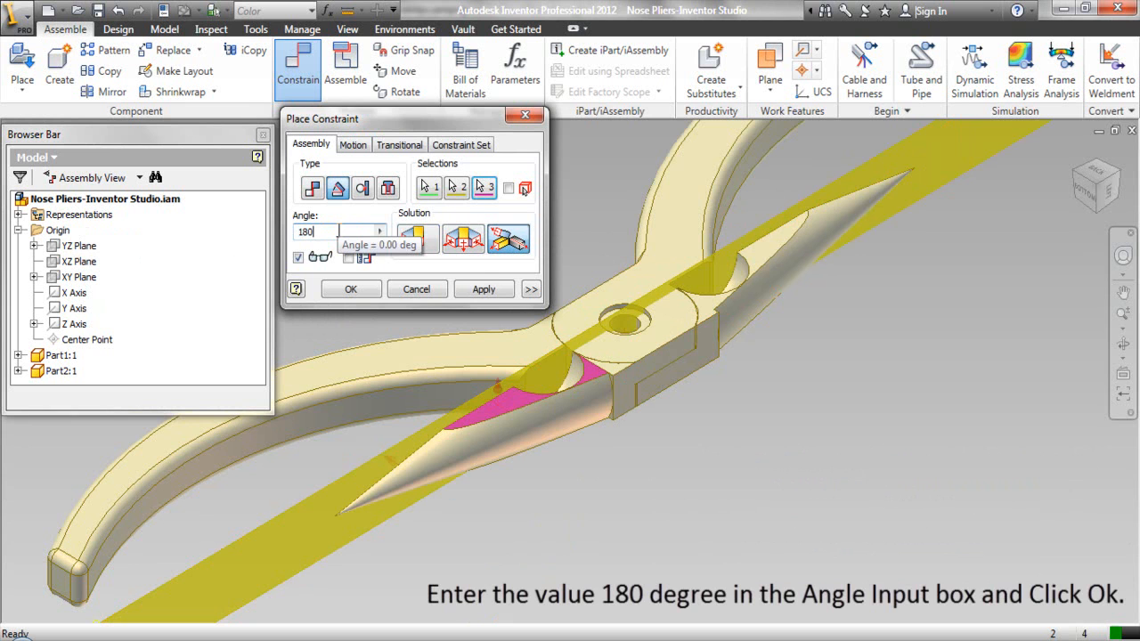
left_click(350, 291)
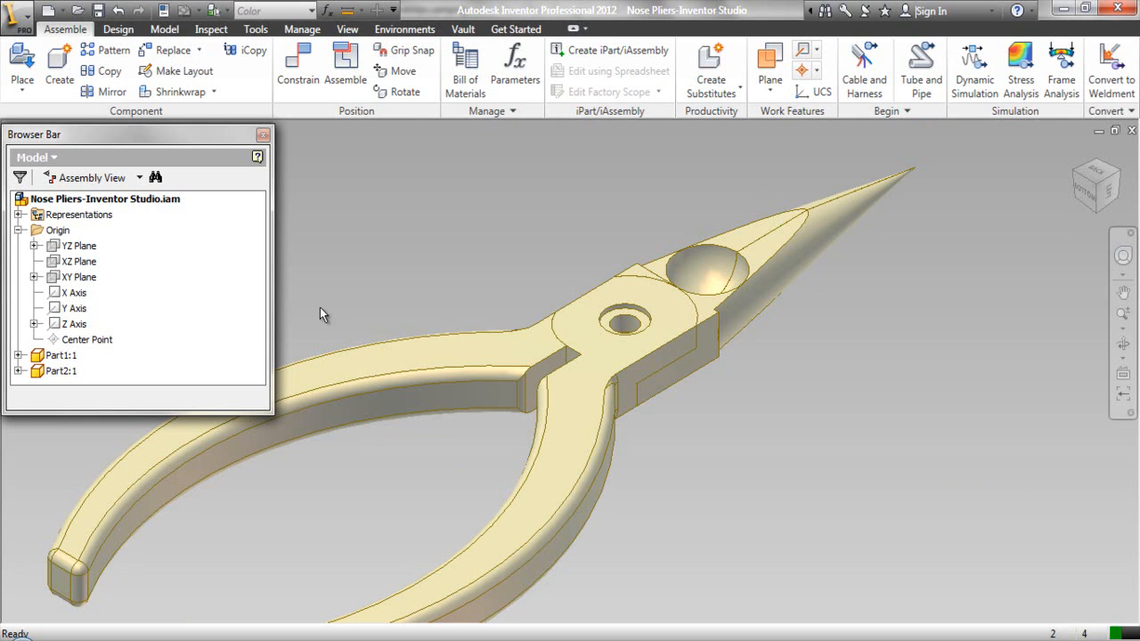
Place one Rivet component in the empty space beside the pliers' jaws.
right_click(413, 219)
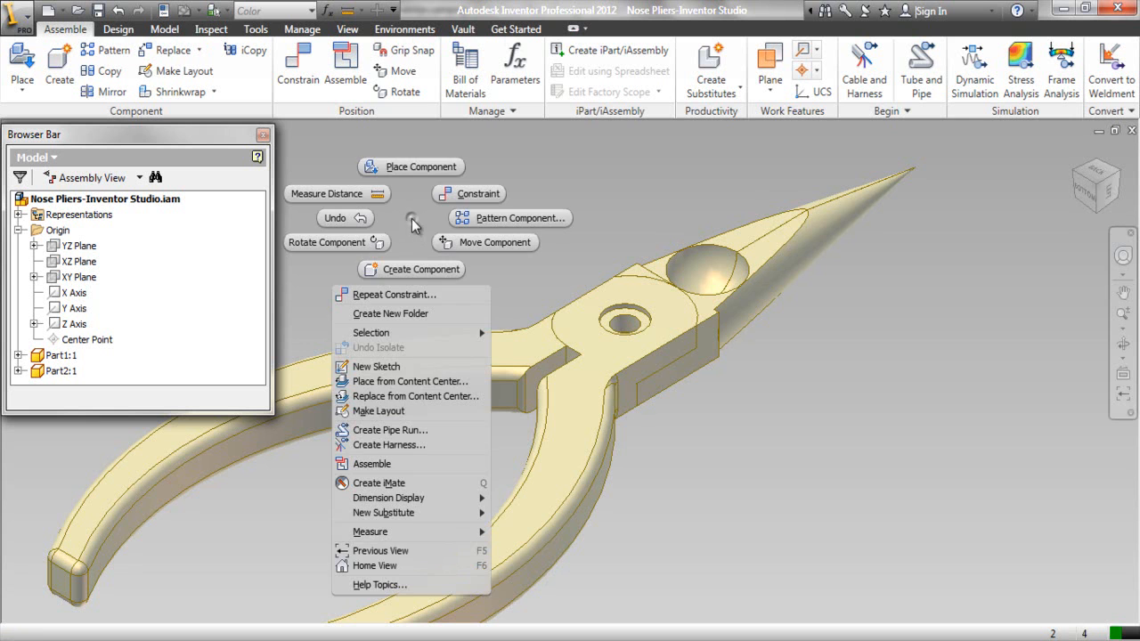
left_click(413, 167)
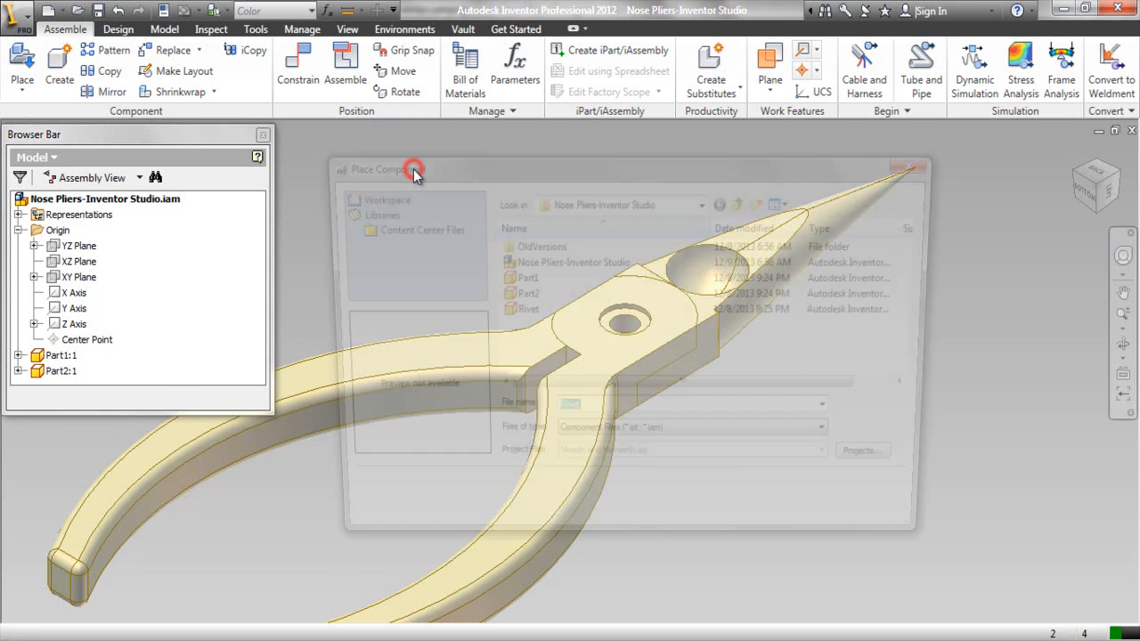
left_click(519, 312)
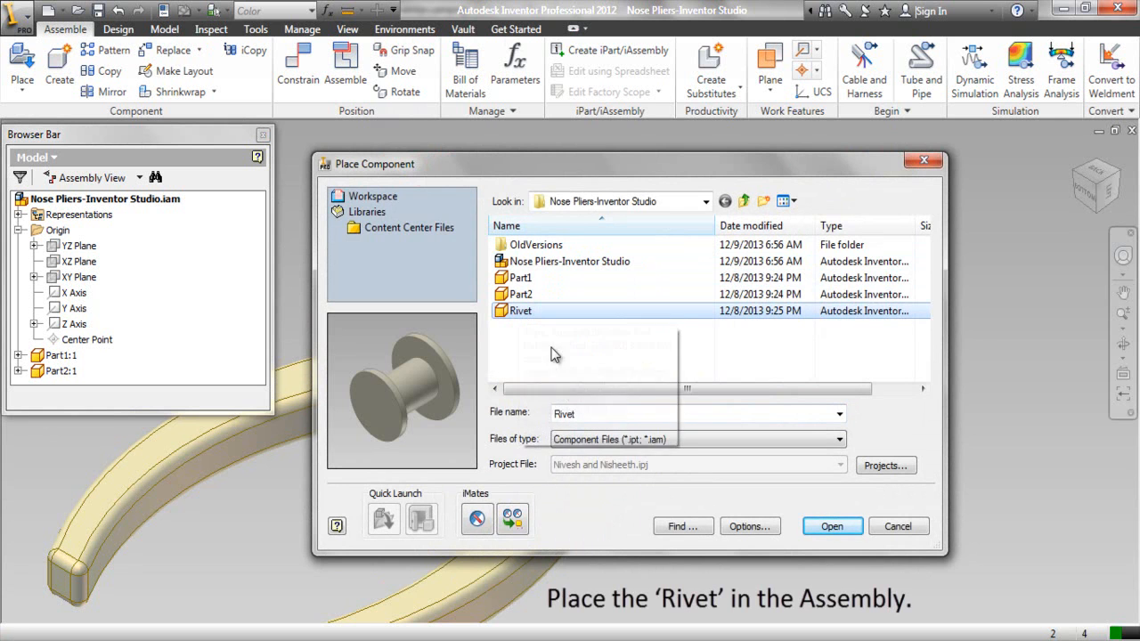
left_click(825, 527)
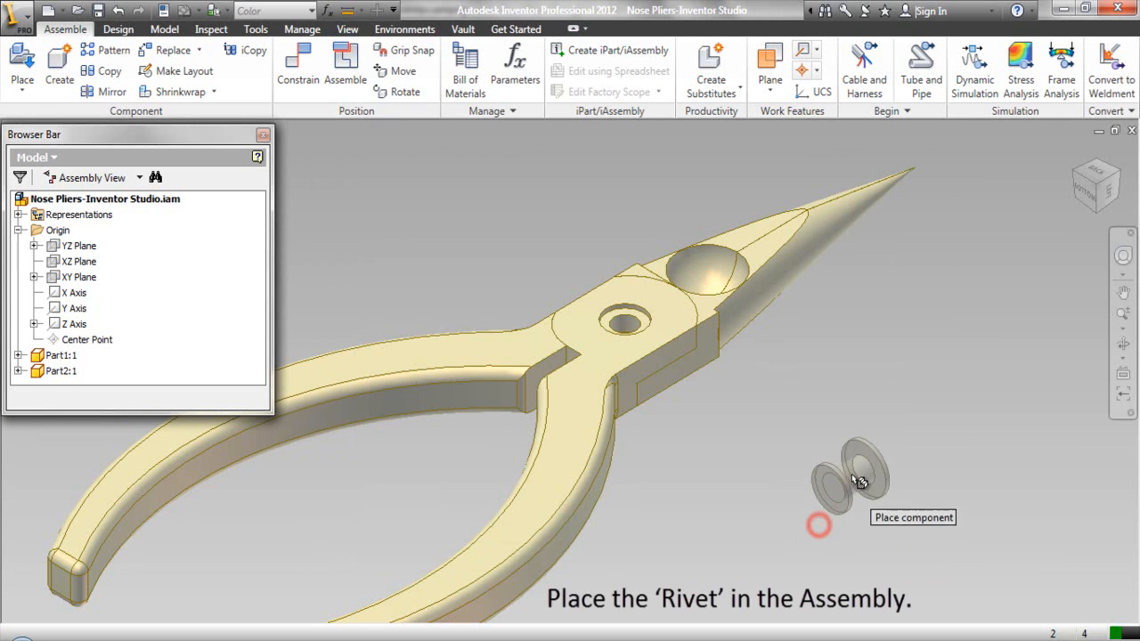
left_click(889, 360)
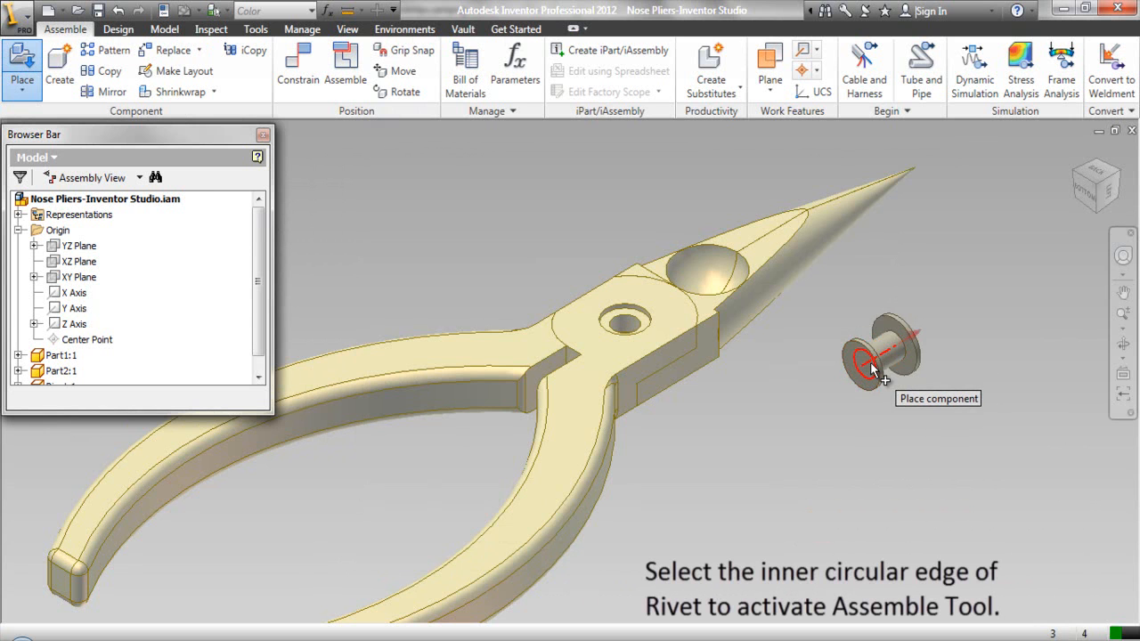
Apply an Insert constraint with 0.000 in offset between the Rivet's inner circular edge and Part2's small hole edge, and finish placing components.
left_click(871, 362)
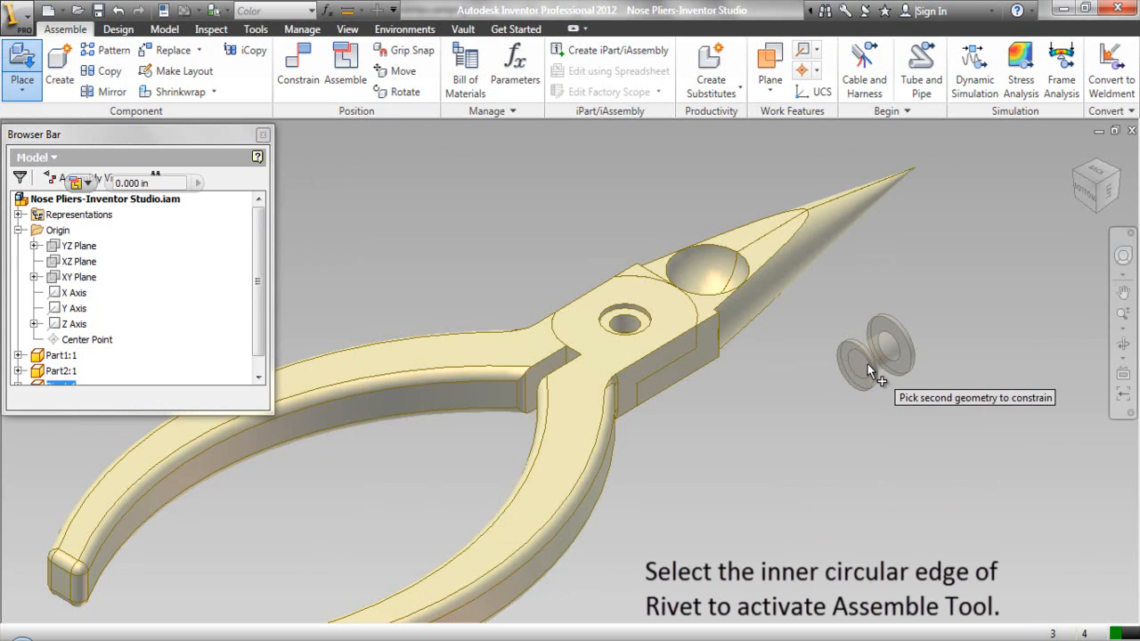
left_click(625, 326)
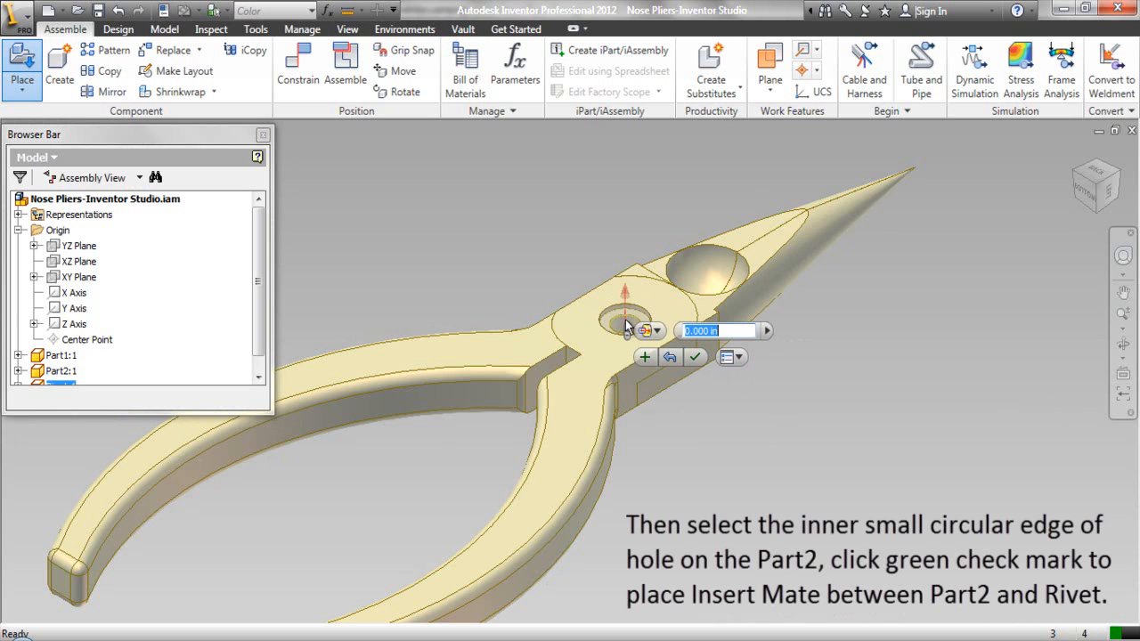
left_click(694, 358)
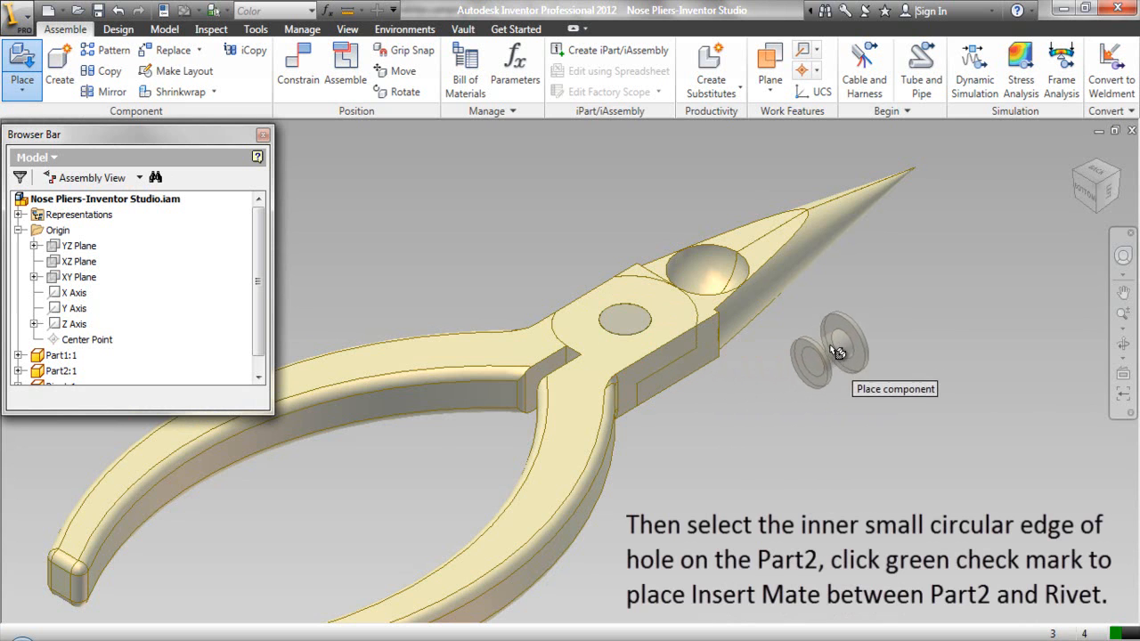
right_click(898, 324)
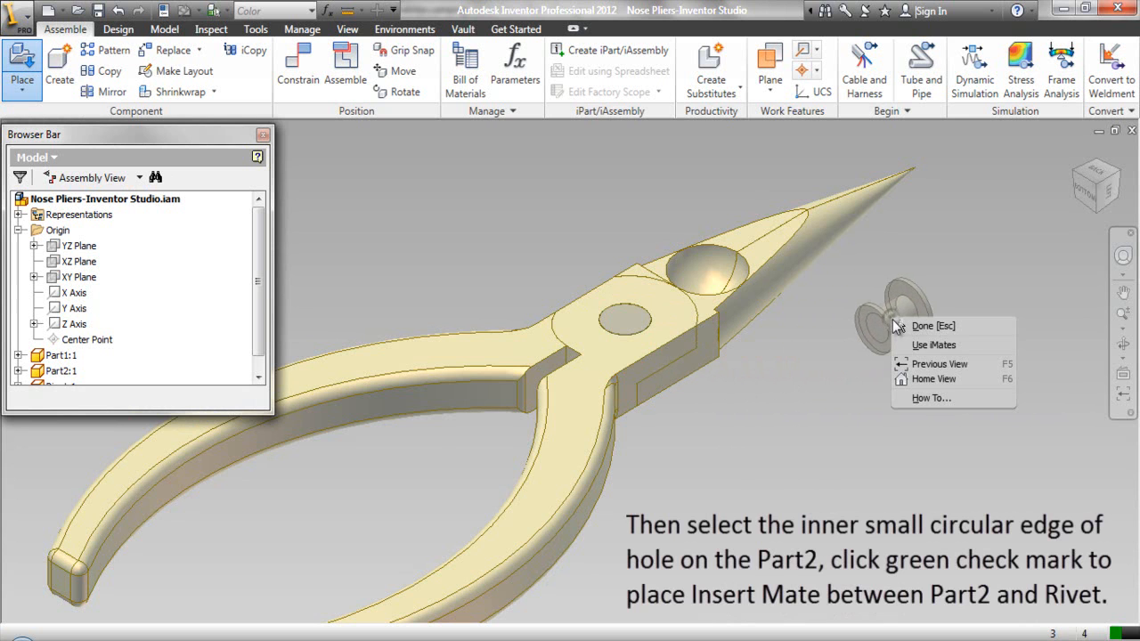
left_click(920, 328)
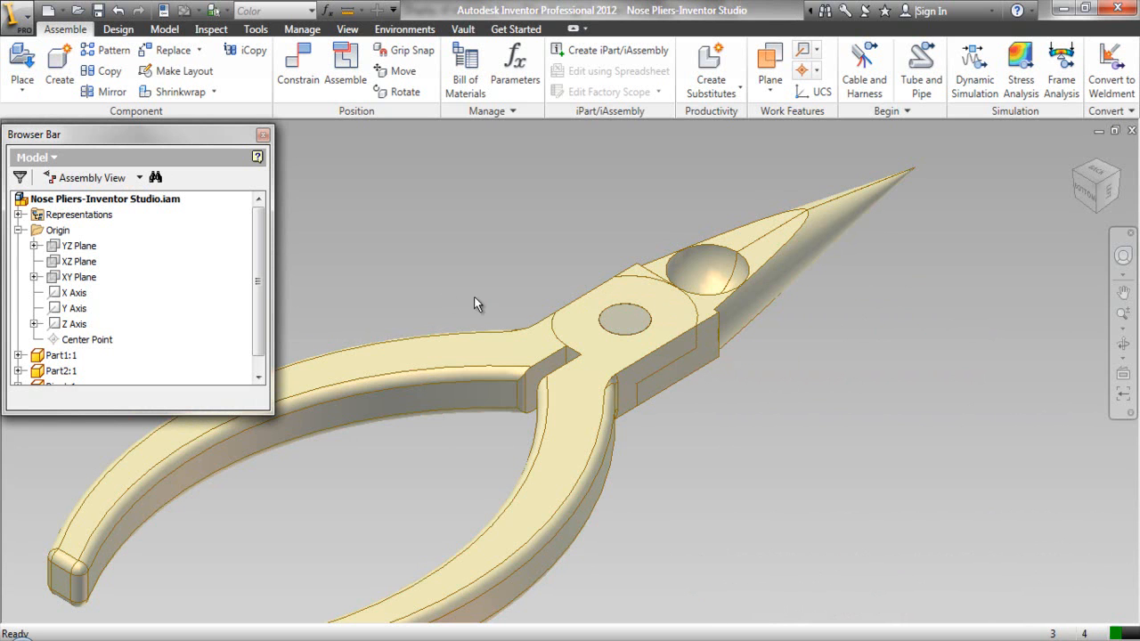
Collapse the assembly's Origin folder and switch the model browser to Modeling View.
left_click(19, 230)
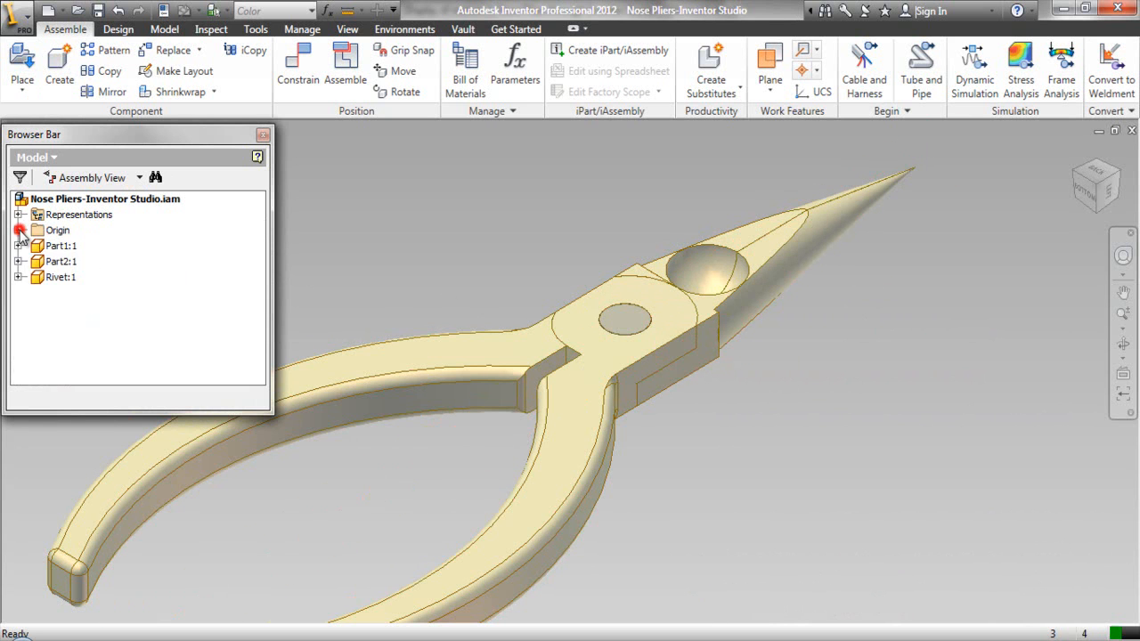
left_click(140, 179)
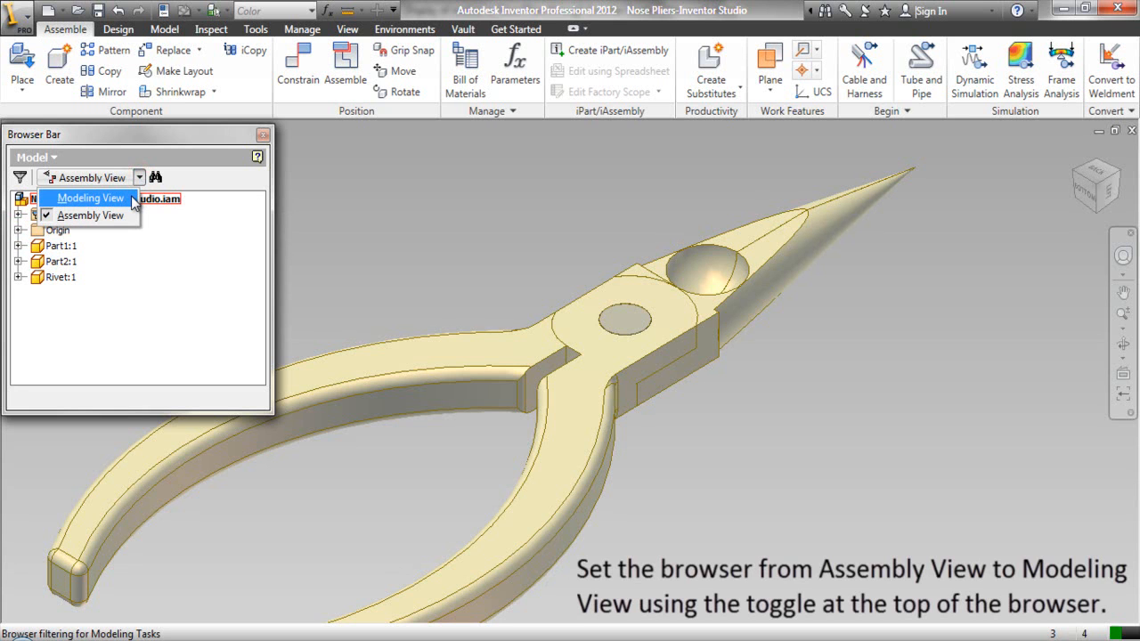
left_click(90, 198)
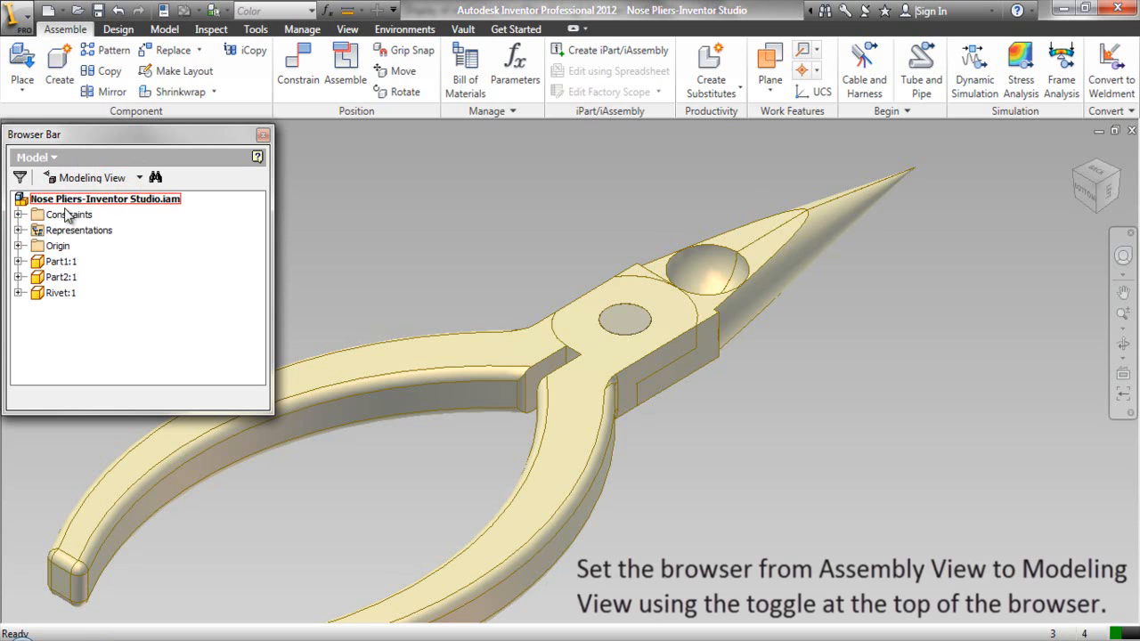
Suppress the Angle:2 (180.00 deg) constraint and swing Part2's handle away from Part1's handle to open the jaws.
left_click(18, 215)
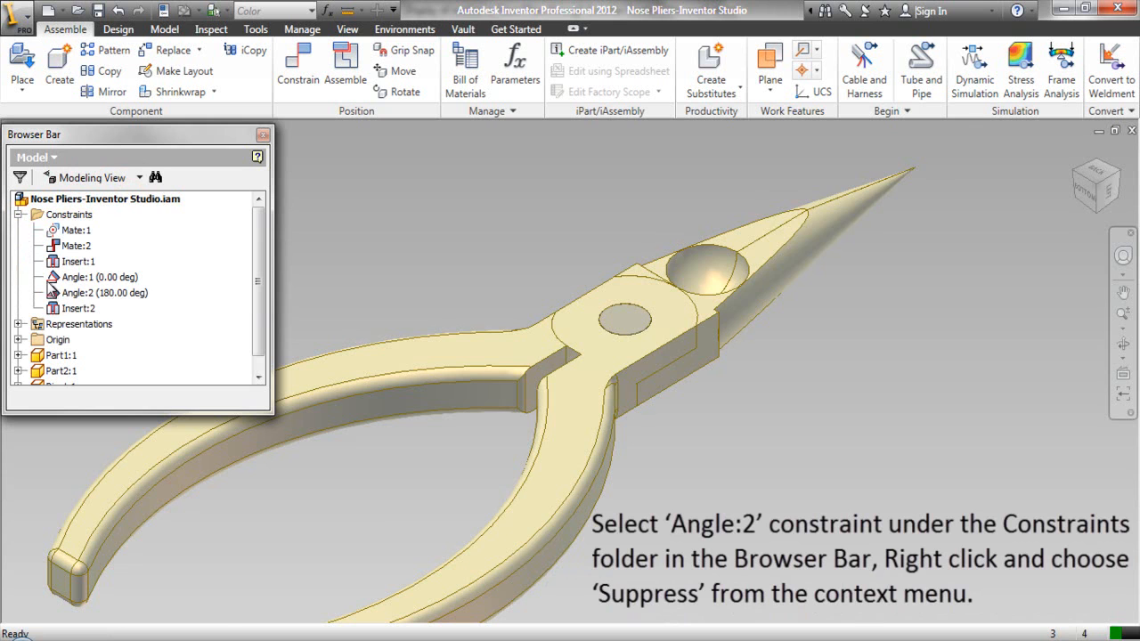
left_click(132, 293)
right_click(134, 296)
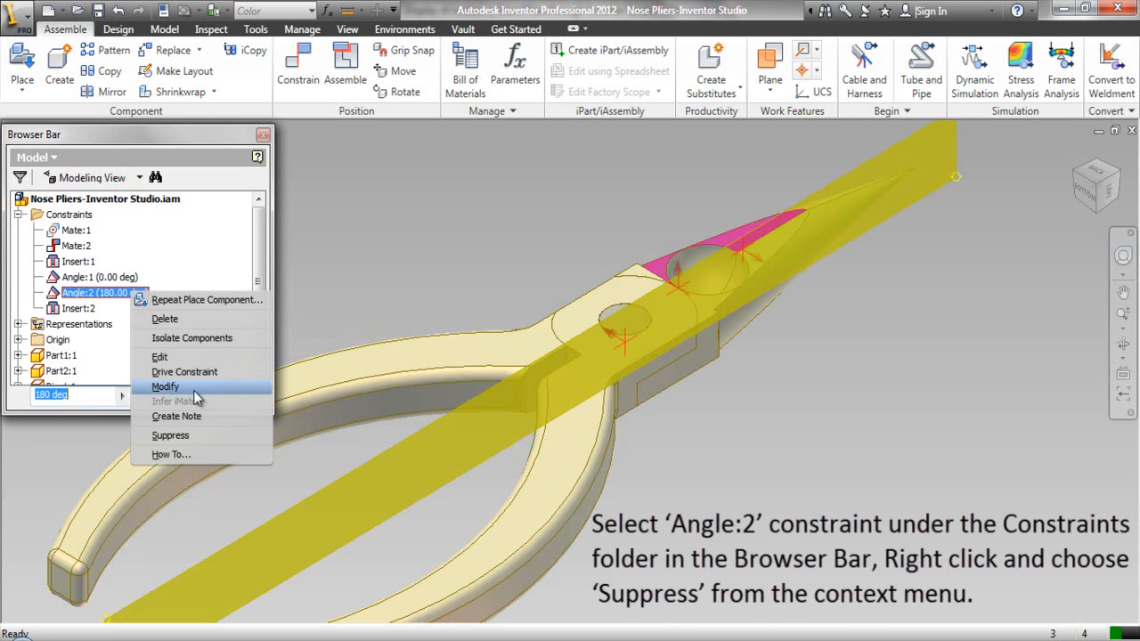
left_click(207, 436)
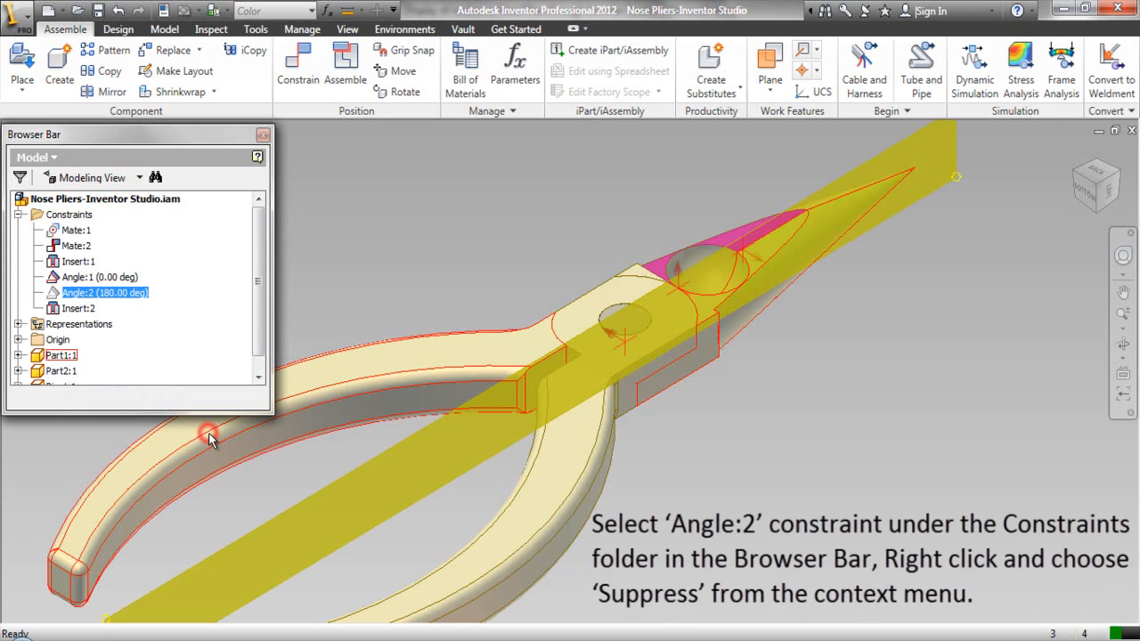
left_click(371, 267)
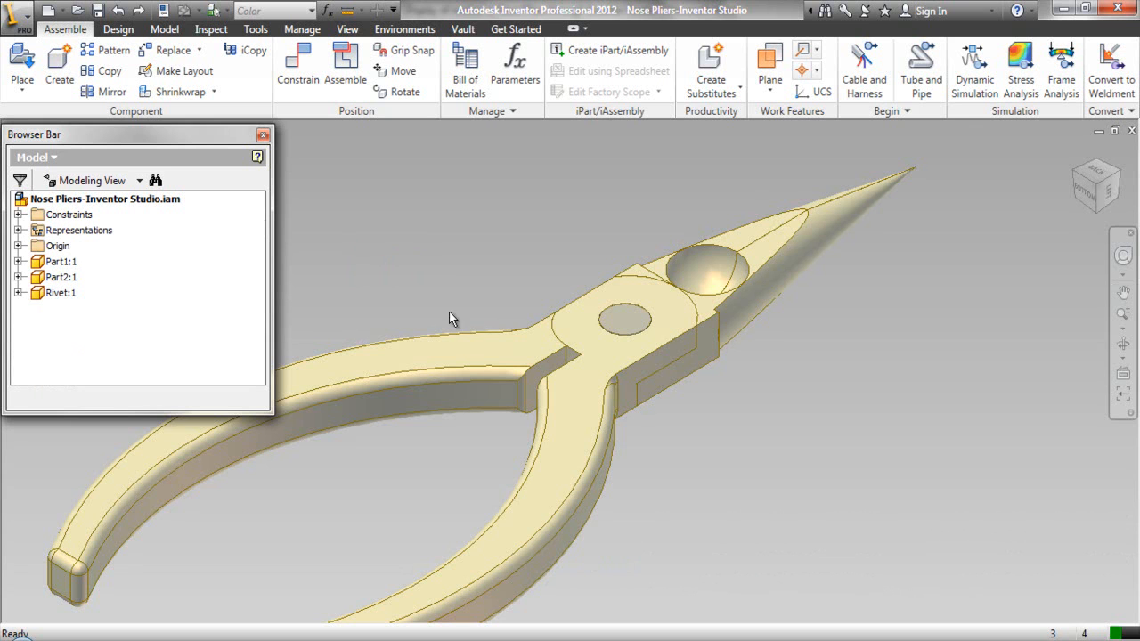
left_click_drag(546, 437, 708, 430)
left_click(418, 286)
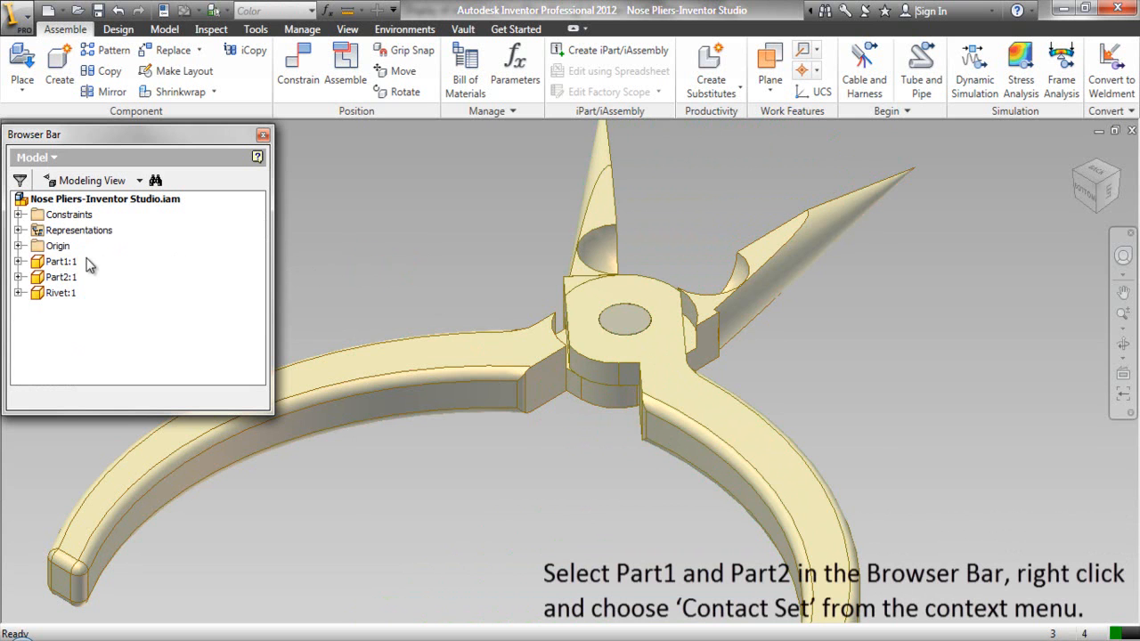
Add Part1 and Part2 together to the Contact Set.
left_click(66, 262)
left_click(72, 280, "ctrl")
right_click(71, 279)
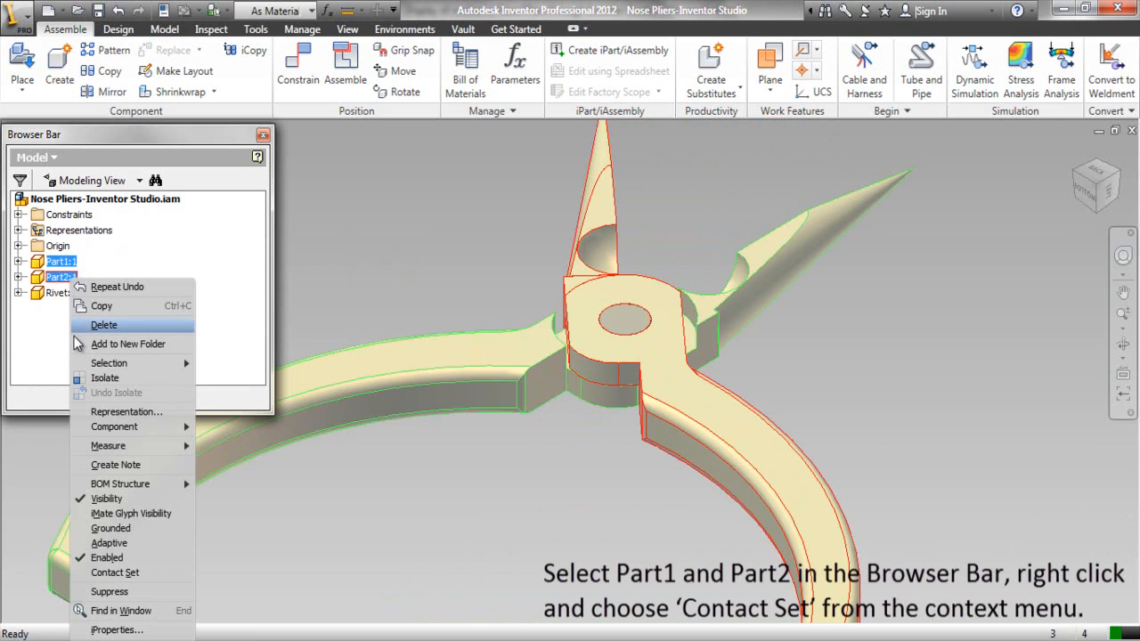
left_click(157, 576)
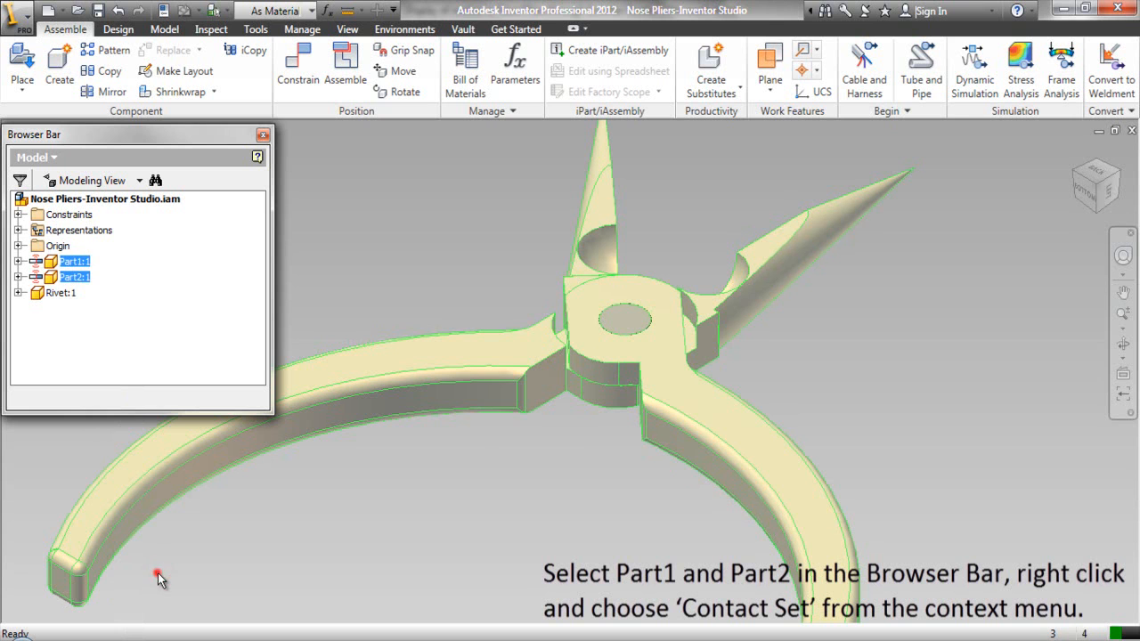
left_click(158, 575)
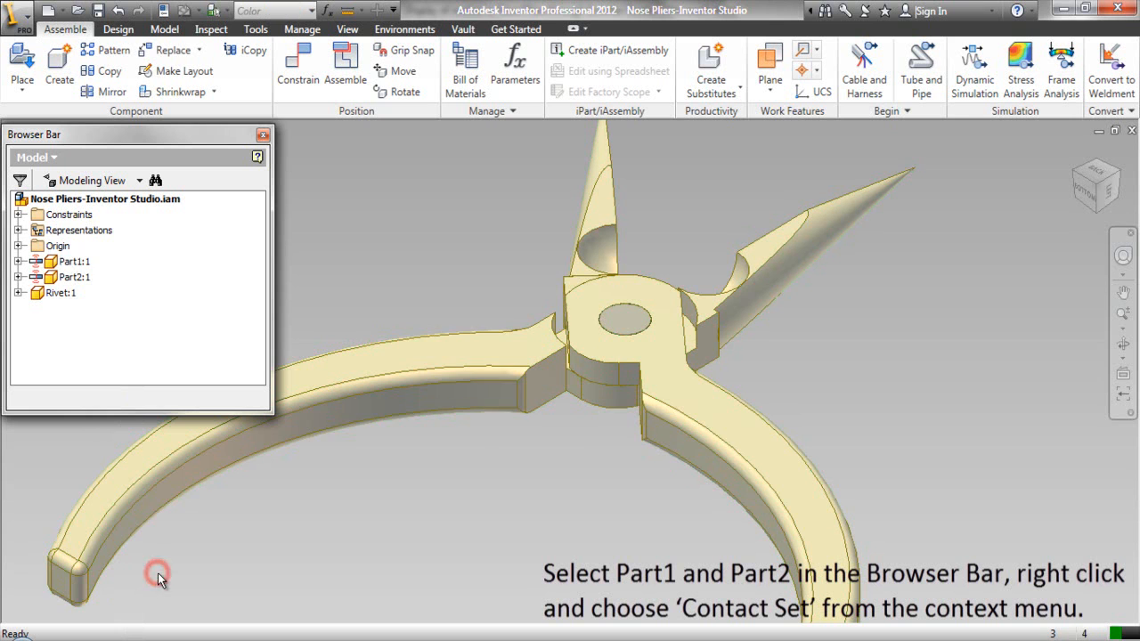
Activate the Contact Solver and swing Part2's handle outward until the pliers are opened as far as contact allows.
left_click(211, 28)
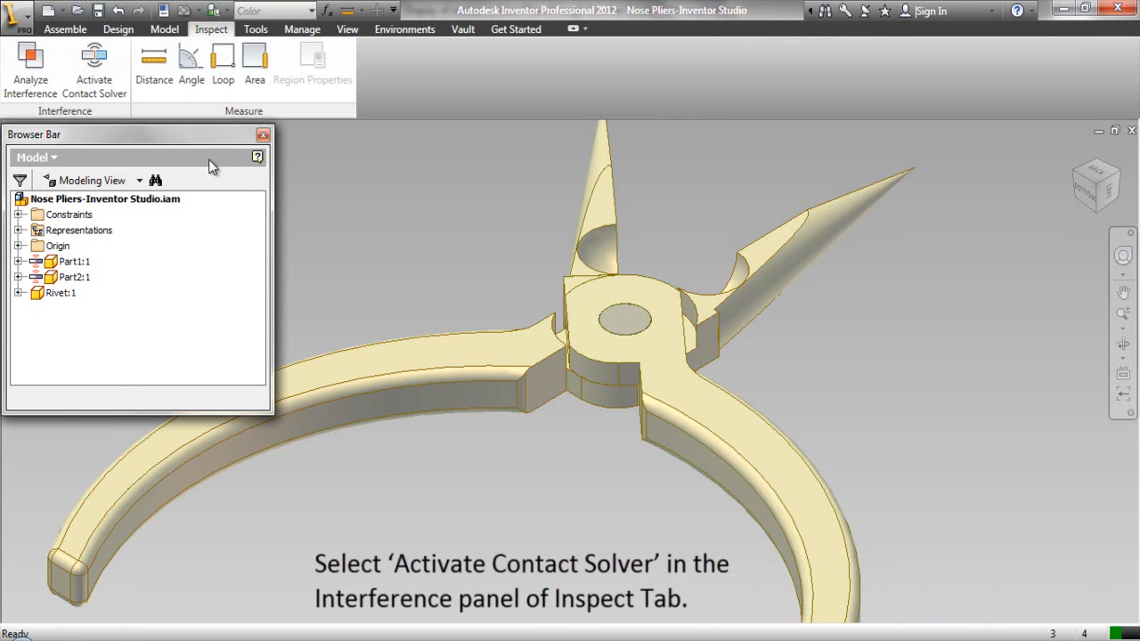
left_click(94, 89)
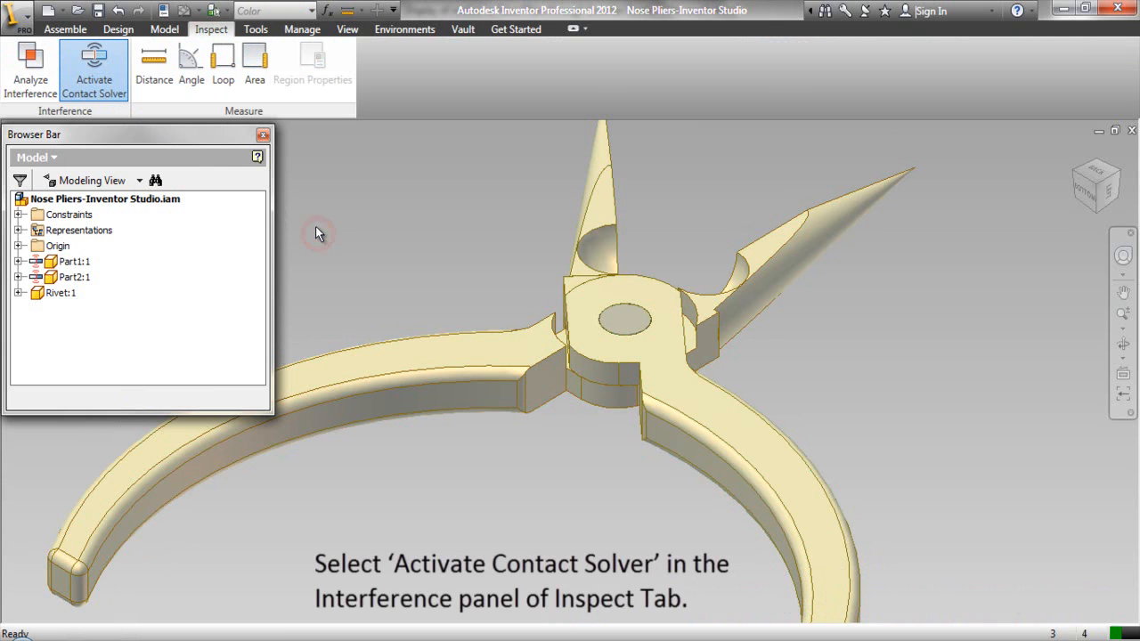
left_click_drag(687, 399, 917, 319)
left_click(917, 316)
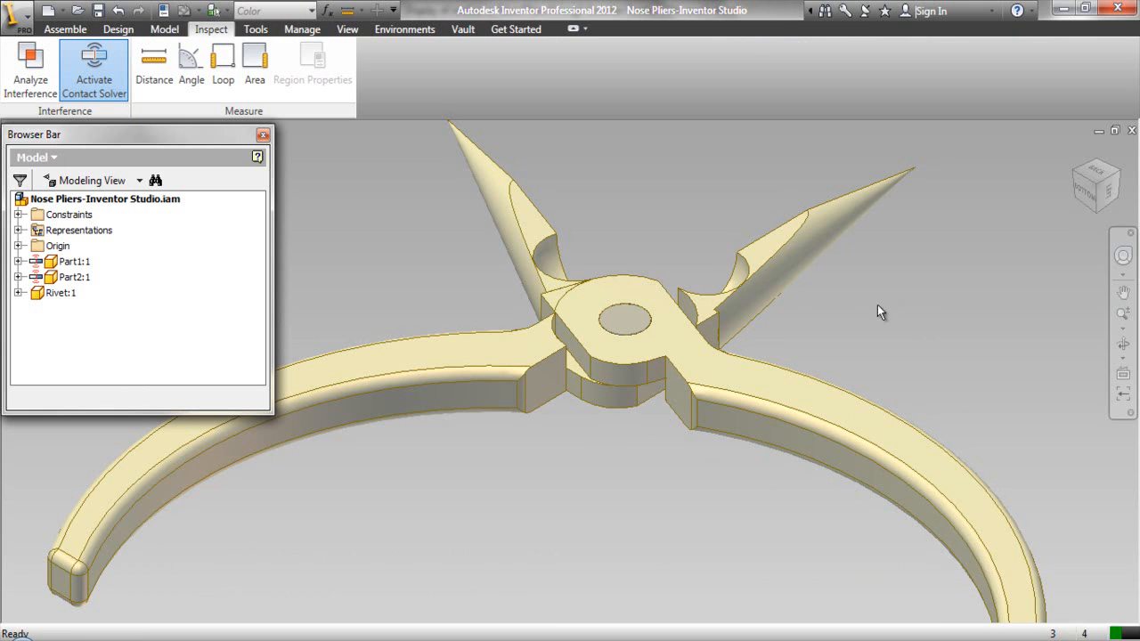
Measure the swing angle between the straight inner jaw edges of Part2 and Part1.
left_click(190, 84)
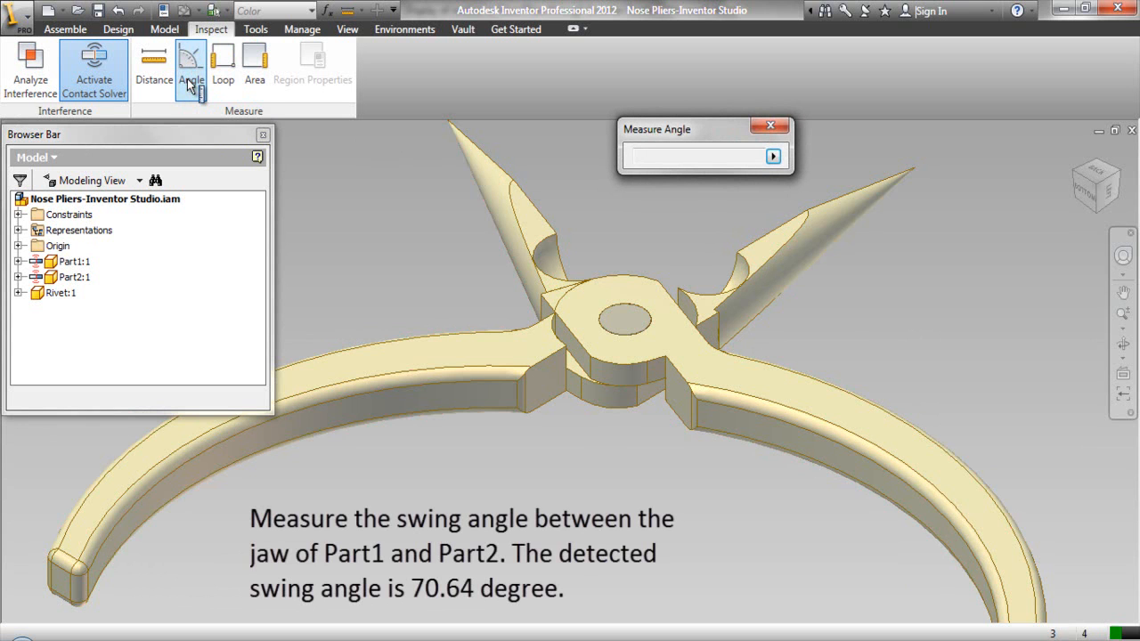
left_click(534, 206)
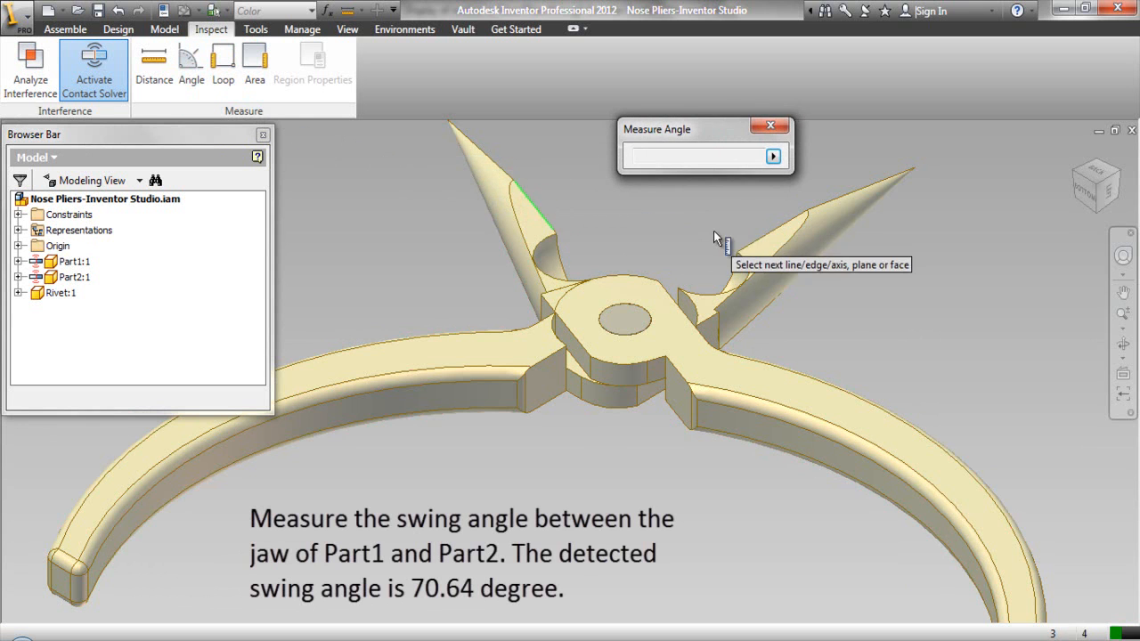
left_click(762, 237)
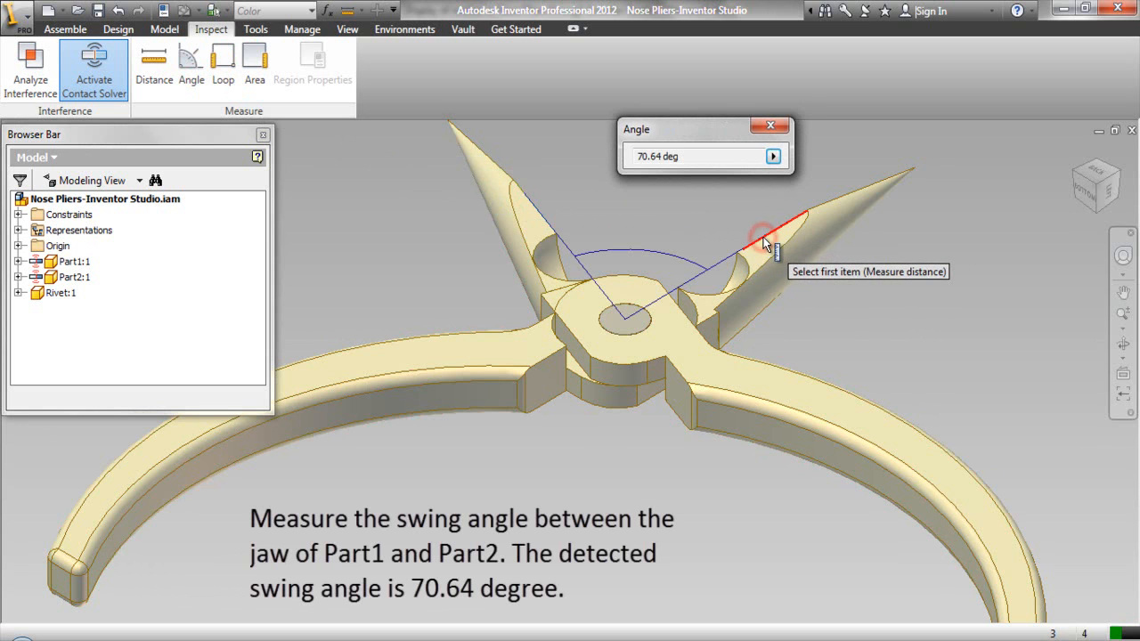
End the angle measurement and deactivate the Contact Solver.
right_click(640, 217)
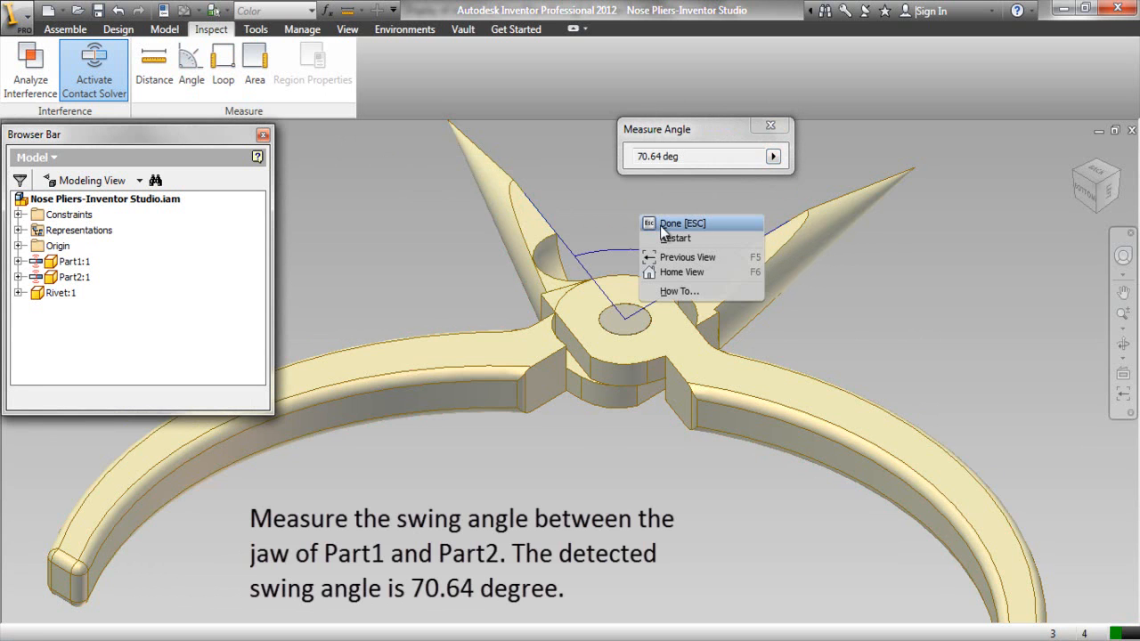
left_click(662, 224)
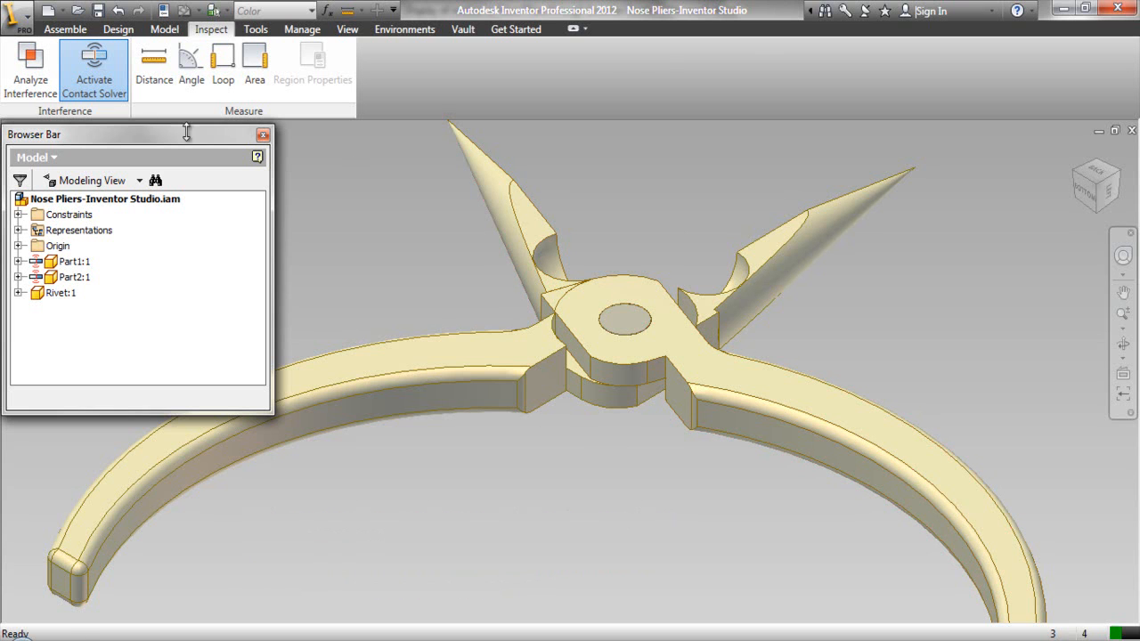
left_click(93, 82)
left_click(331, 237)
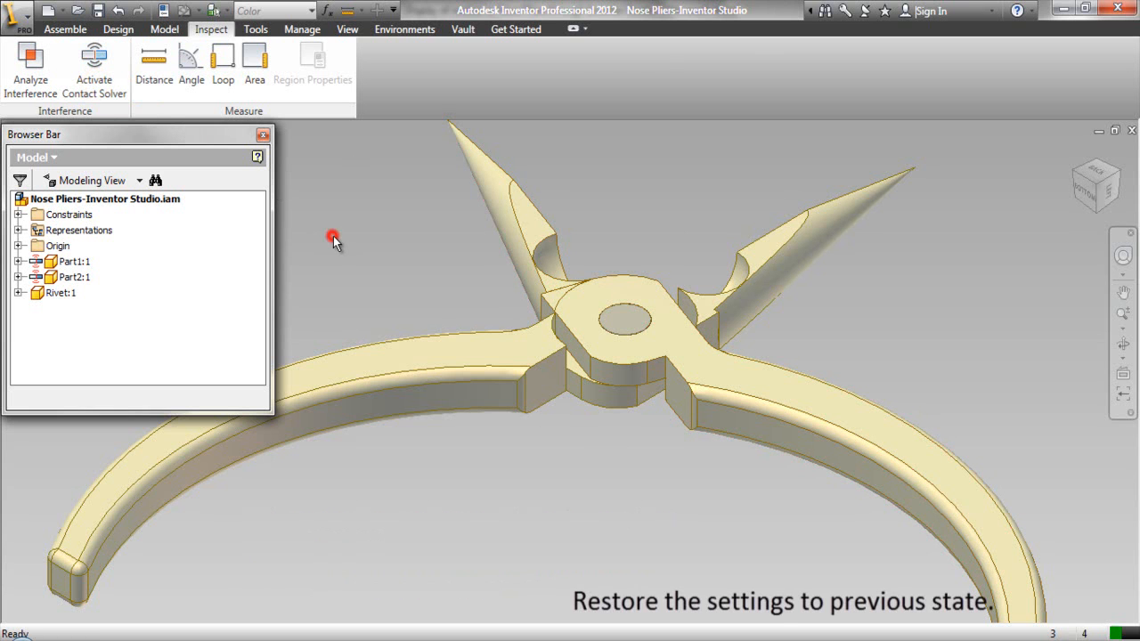
Remove Part1 and Part2 together from the Contact Set.
left_click(78, 261)
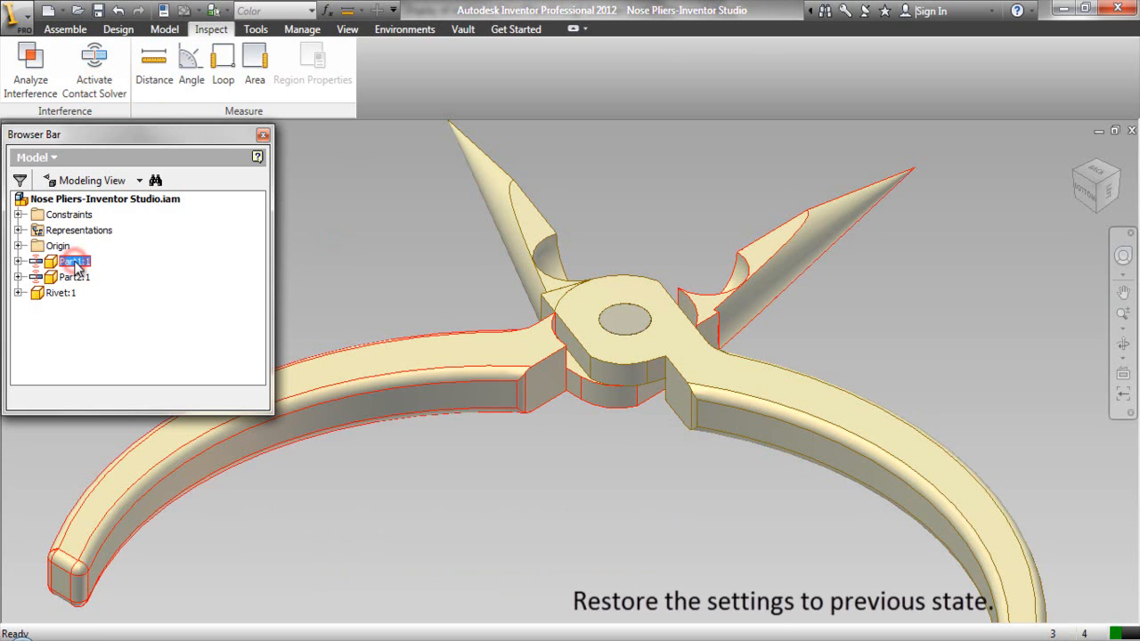
left_click(79, 278, "ctrl")
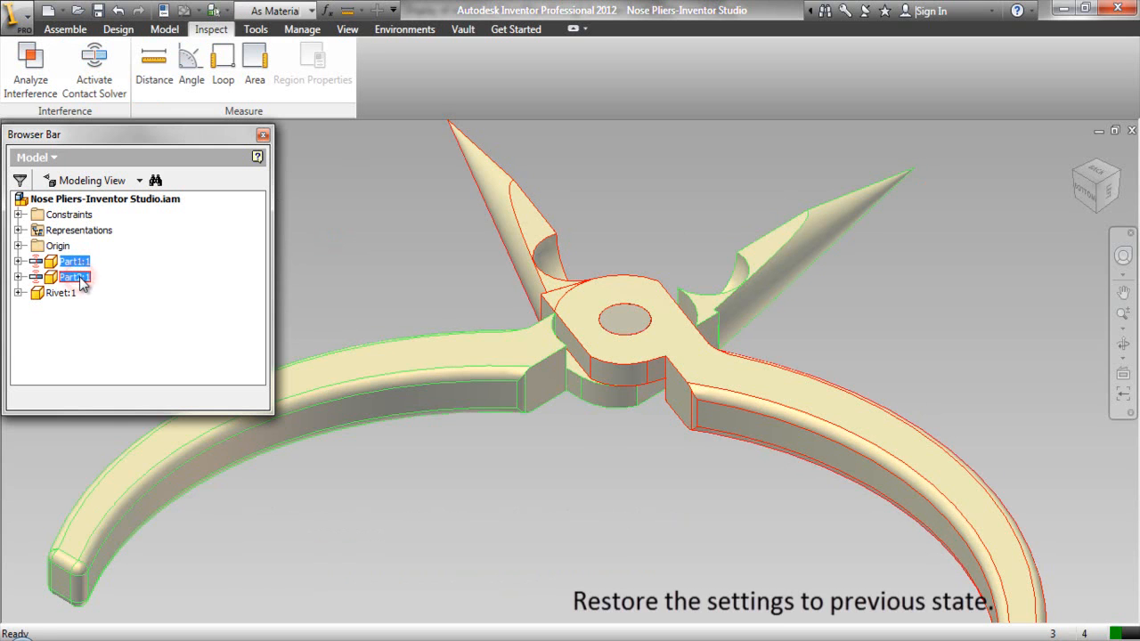
right_click(80, 279)
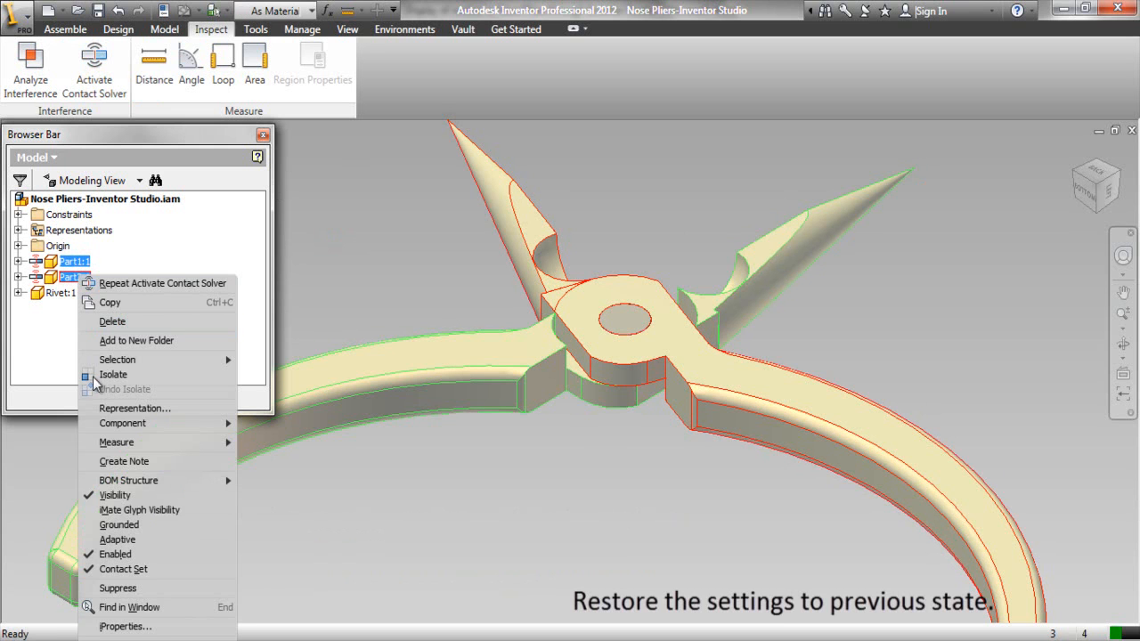
left_click(140, 570)
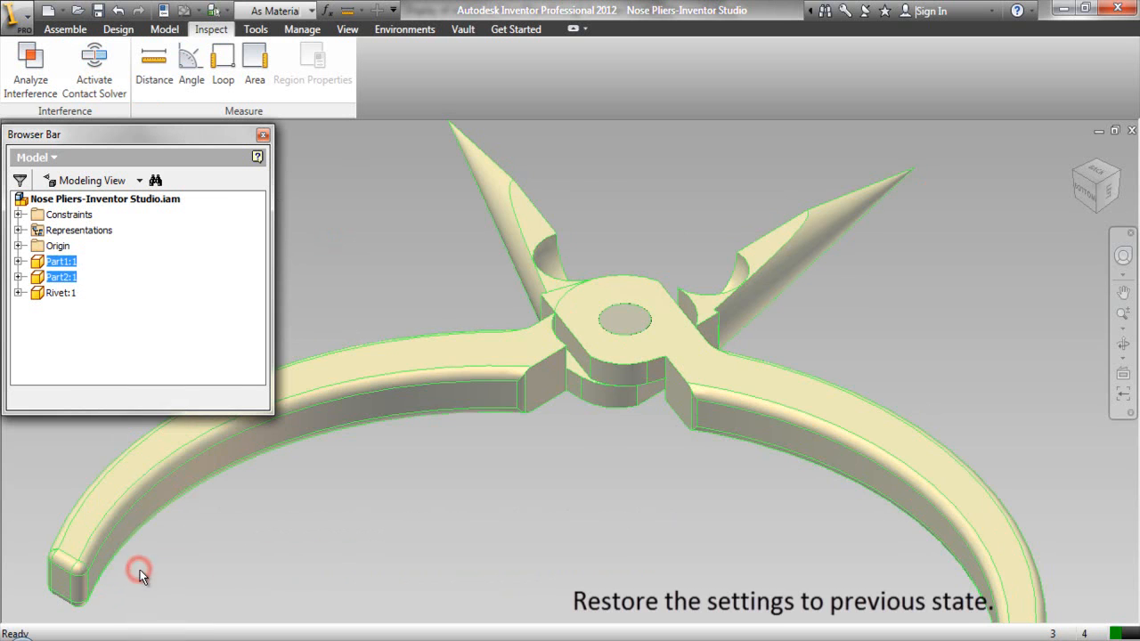
left_click(165, 305)
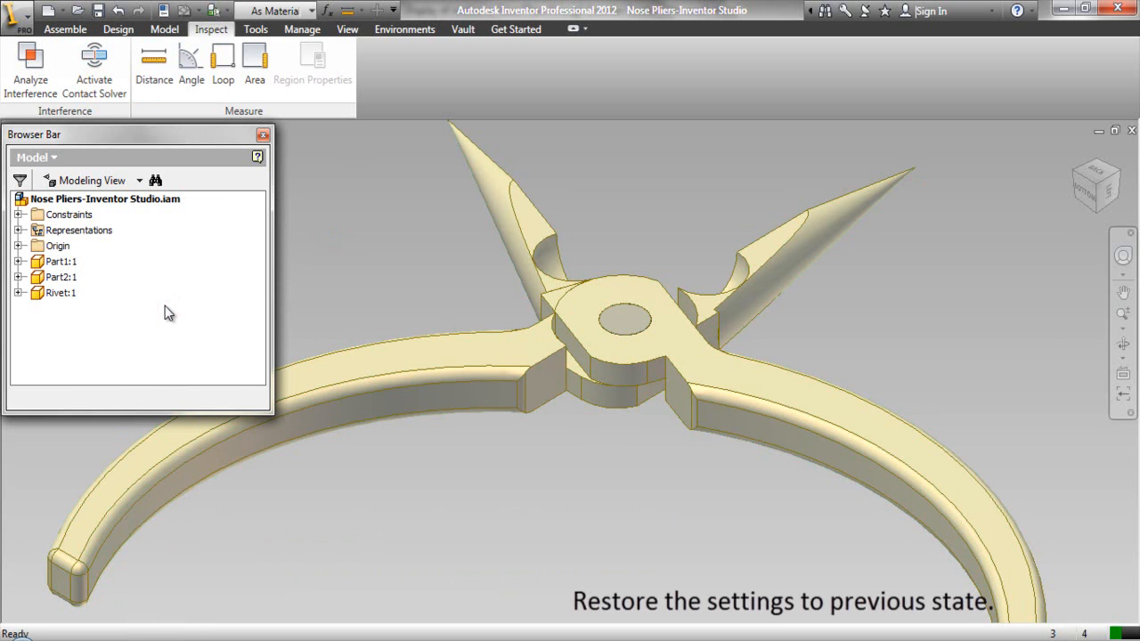
Unsuppress the Angle:2 (180.00 deg) constraint to restore the closed position of the pliers.
left_click(17, 215)
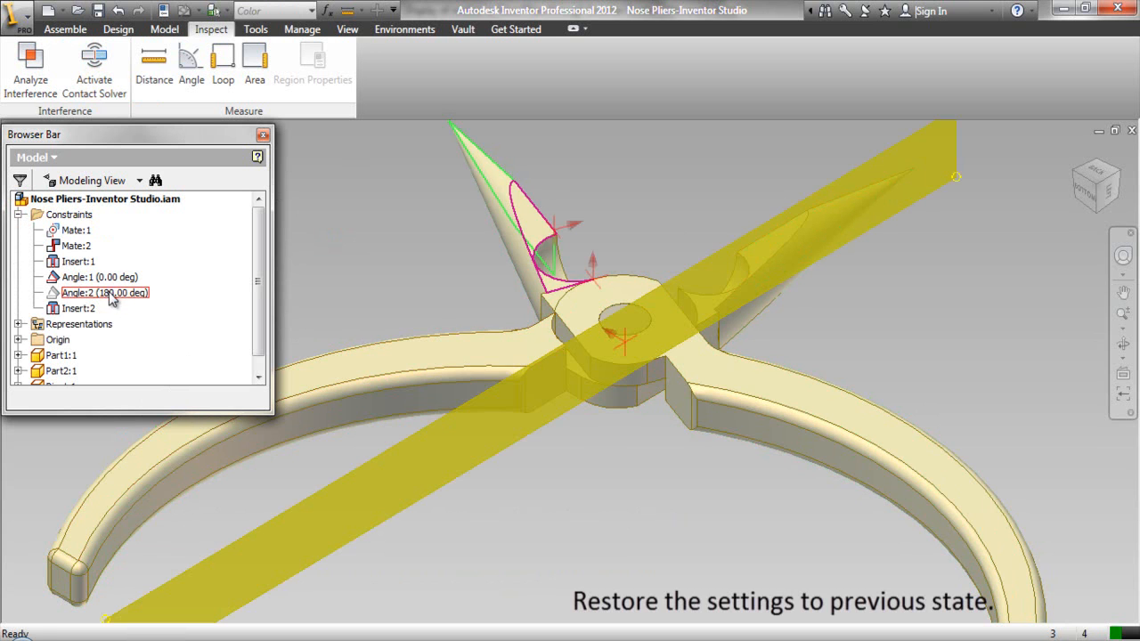
right_click(110, 298)
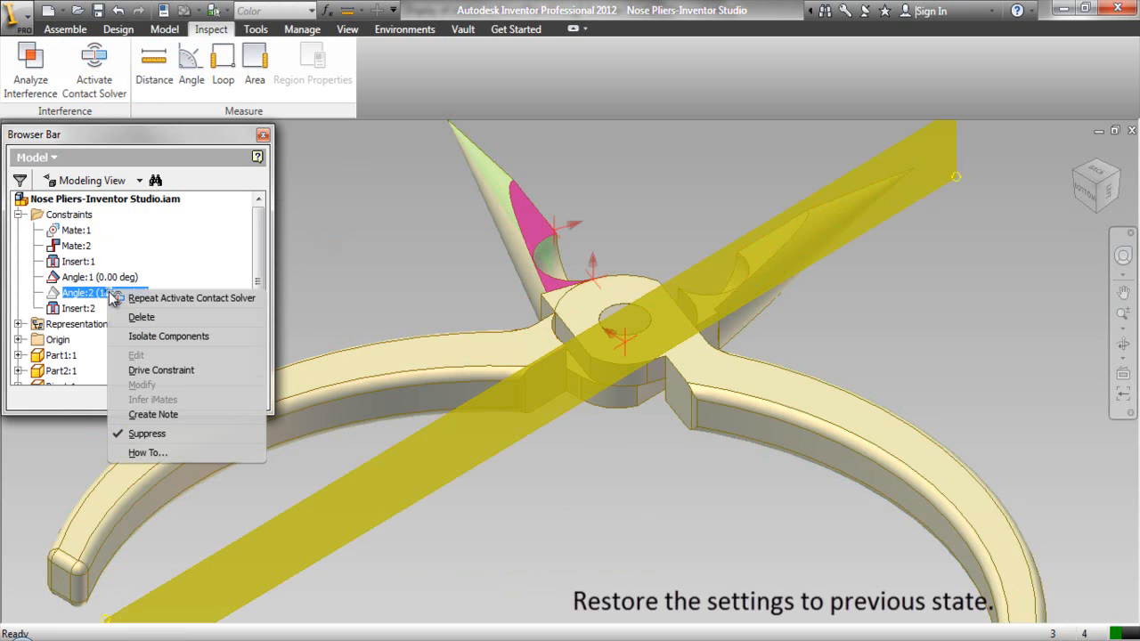
left_click(143, 434)
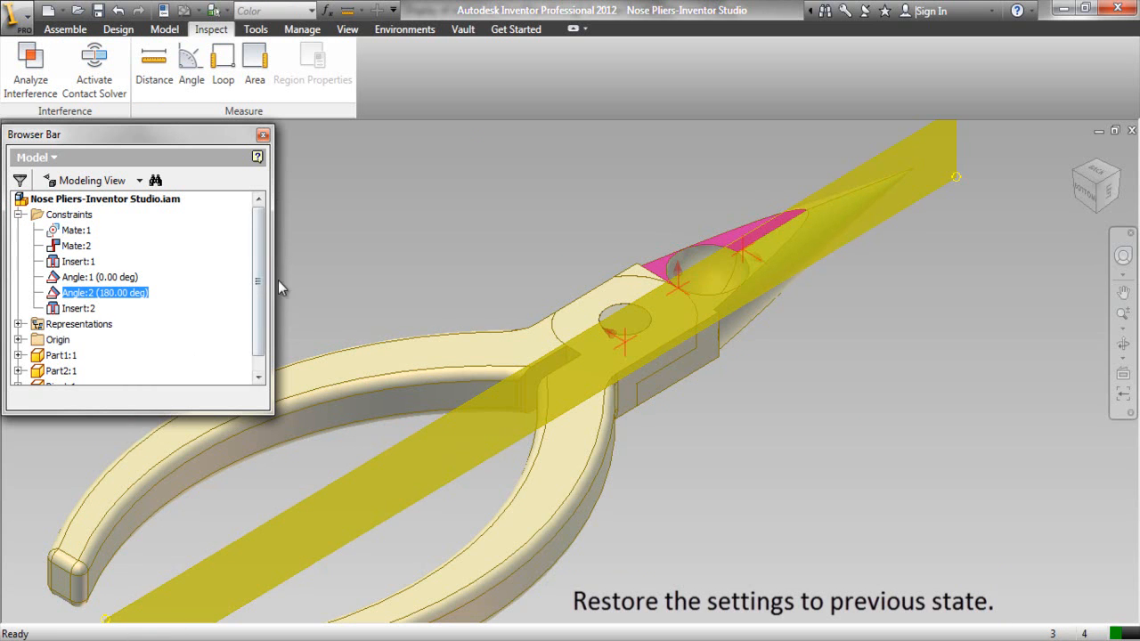
left_click(17, 214)
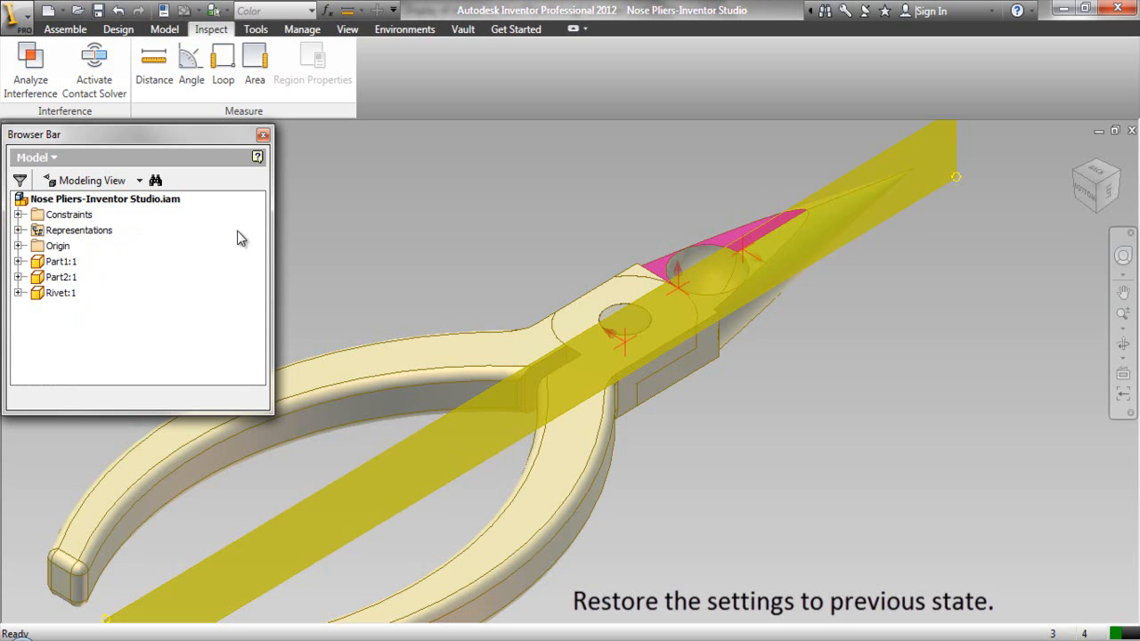
left_click(304, 223)
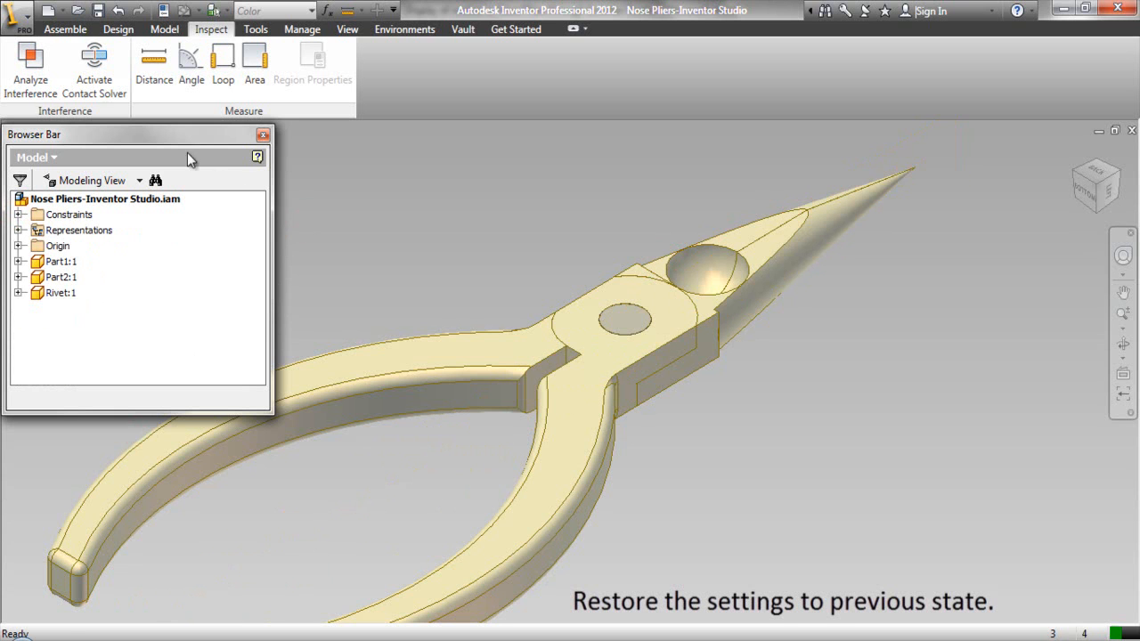
Enter the Inventor Studio environment for the pliers assembly.
left_click(65, 30)
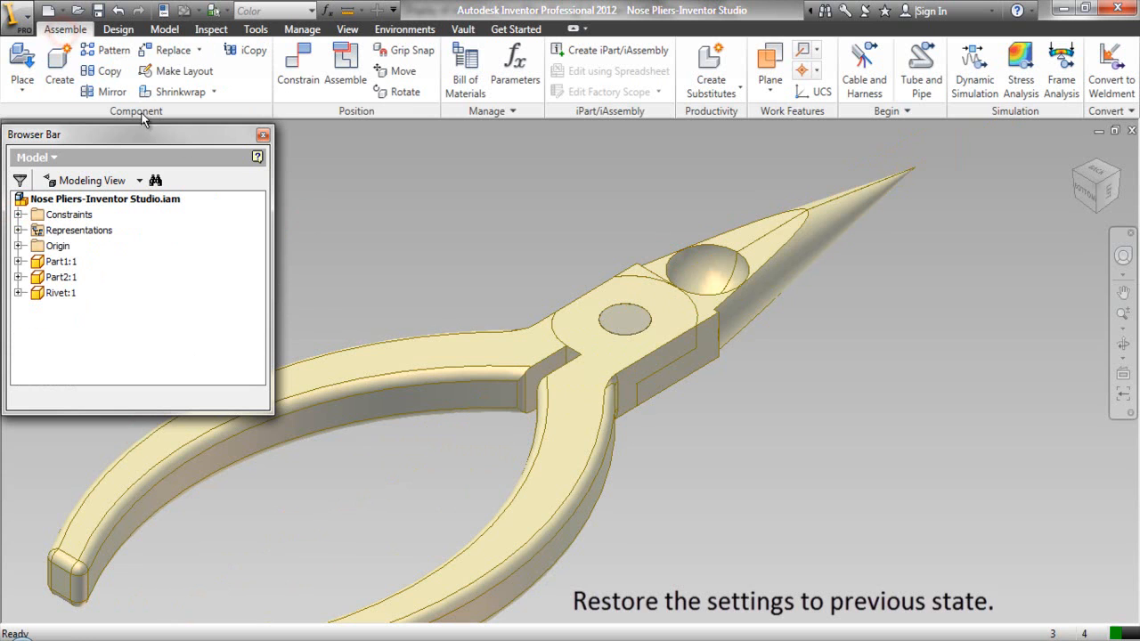
left_click(325, 246)
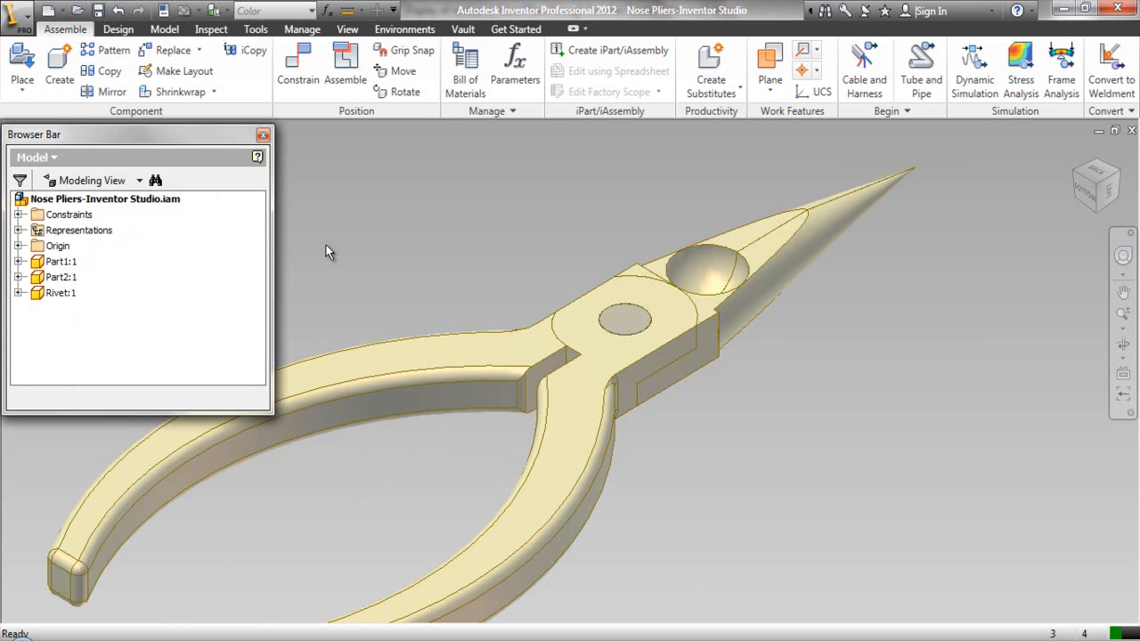
left_click(376, 232)
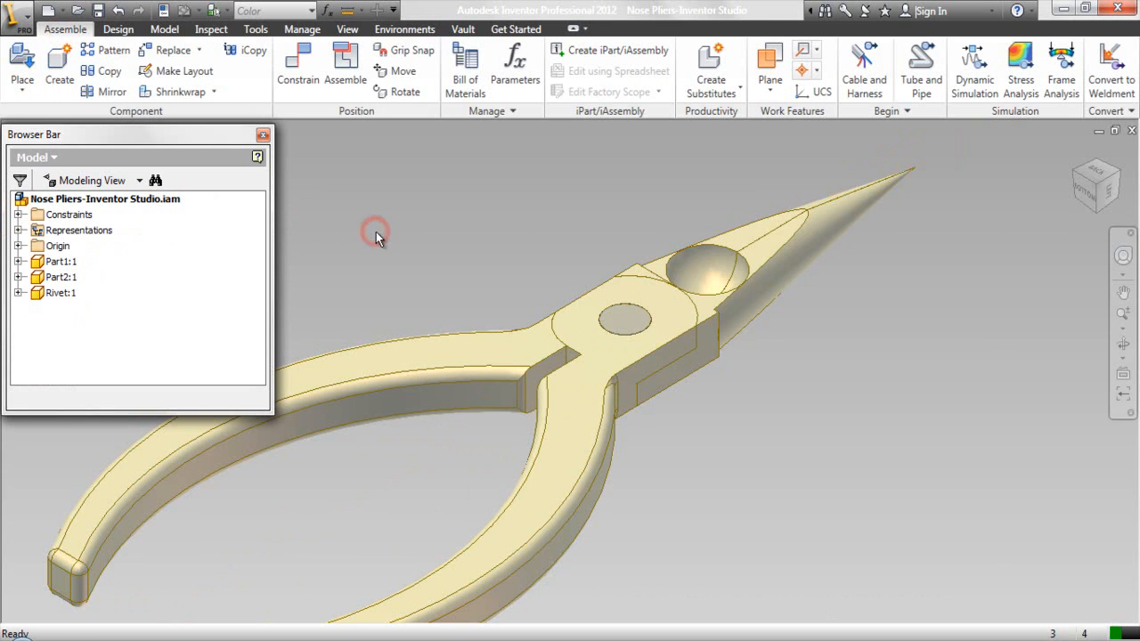
left_click(1123, 328)
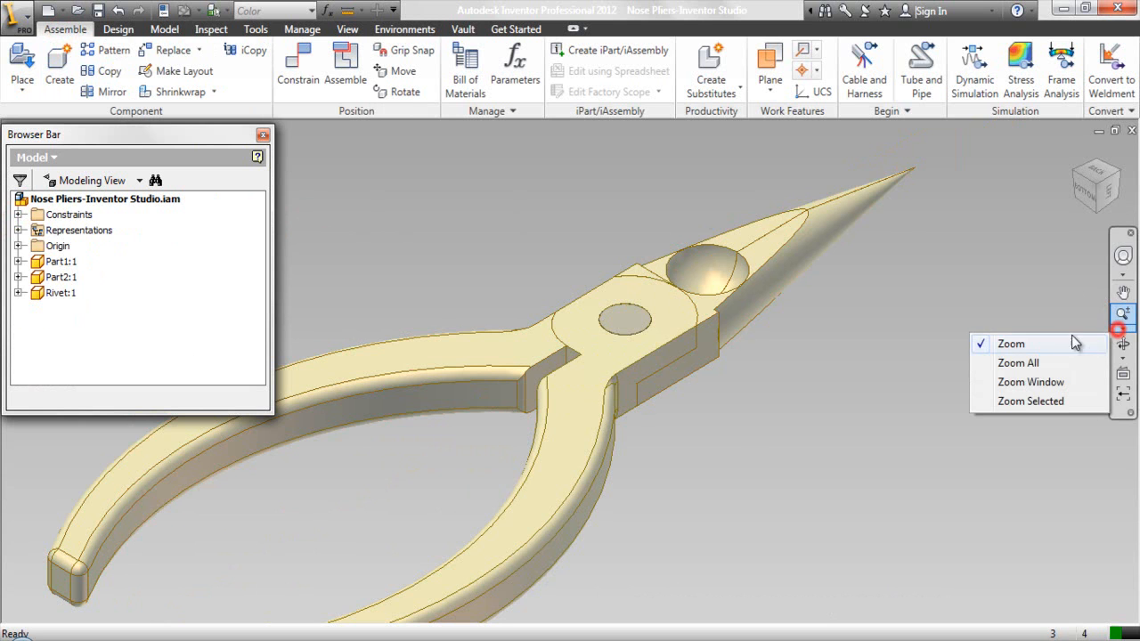
left_click(999, 363)
left_click(470, 235)
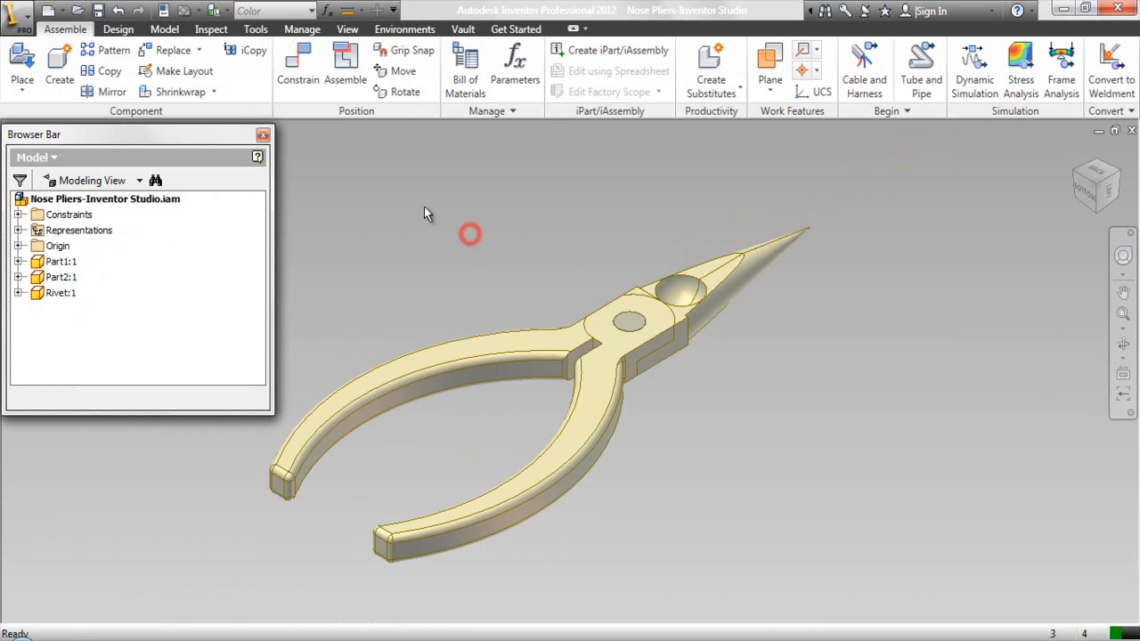
left_click(404, 28)
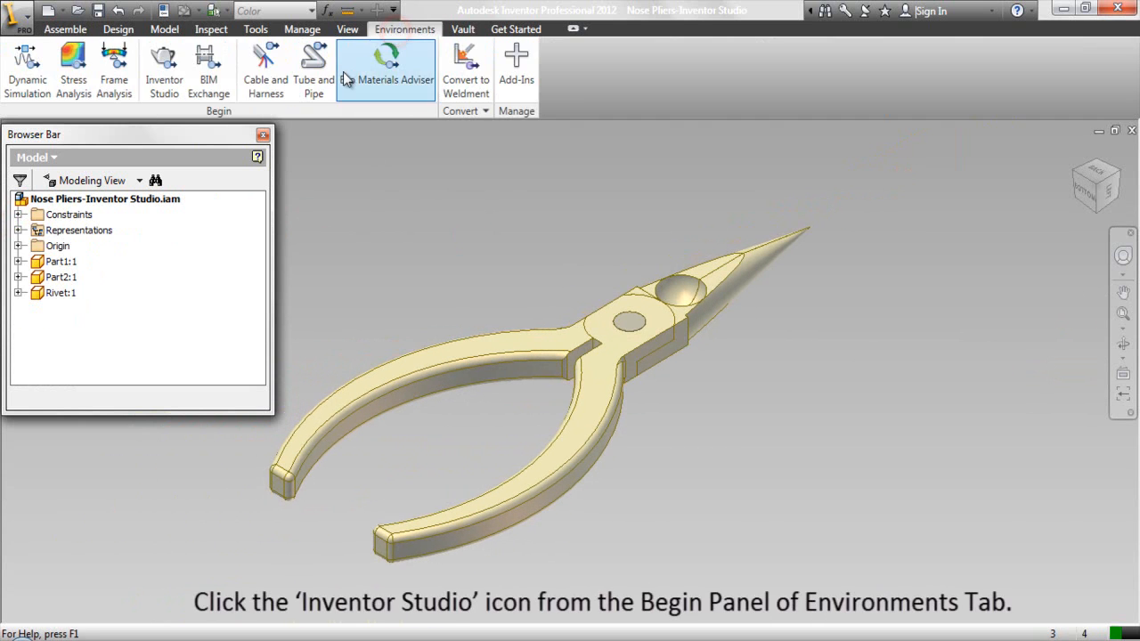
left_click(158, 73)
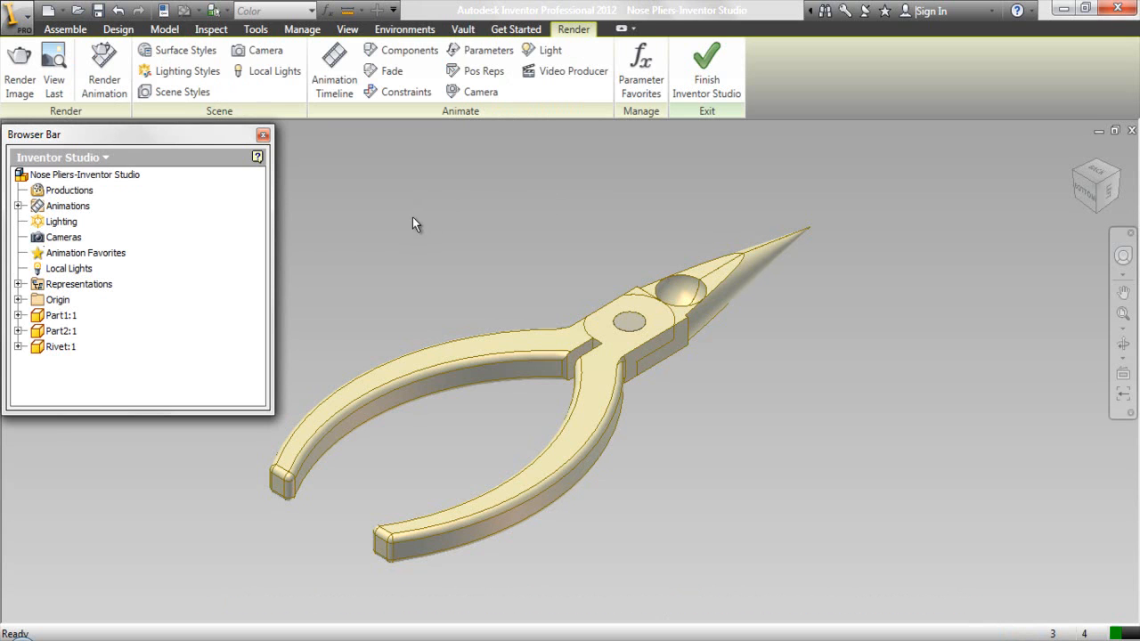
Start animating the Angle:1 constraint listed under Part1, acknowledging the notice about activating an animation.
left_click(60, 316)
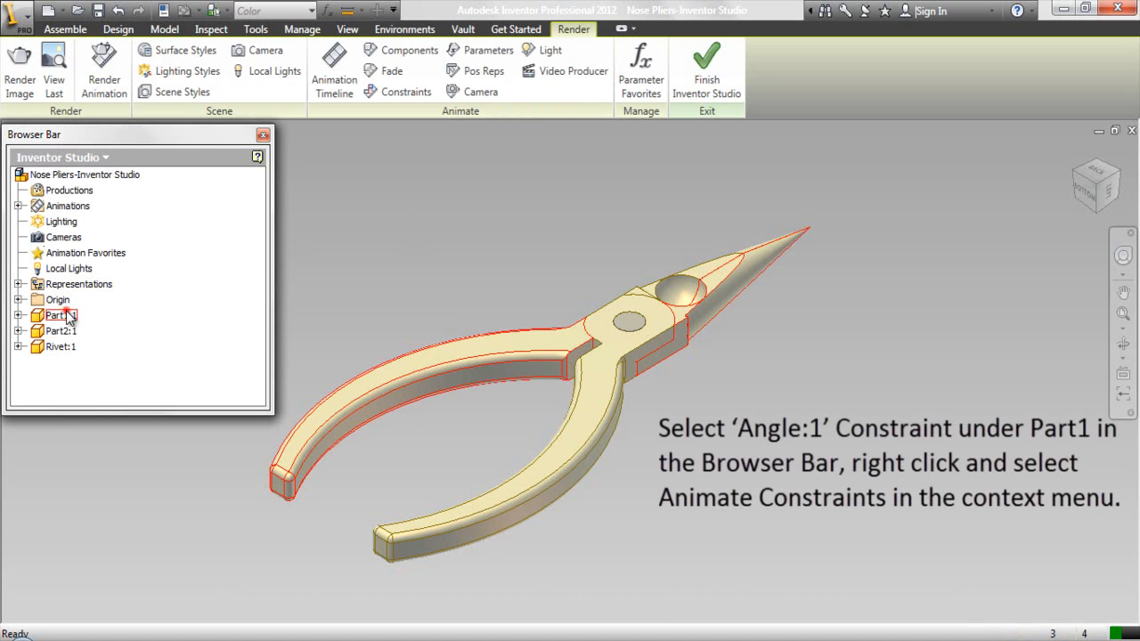
left_click(18, 315)
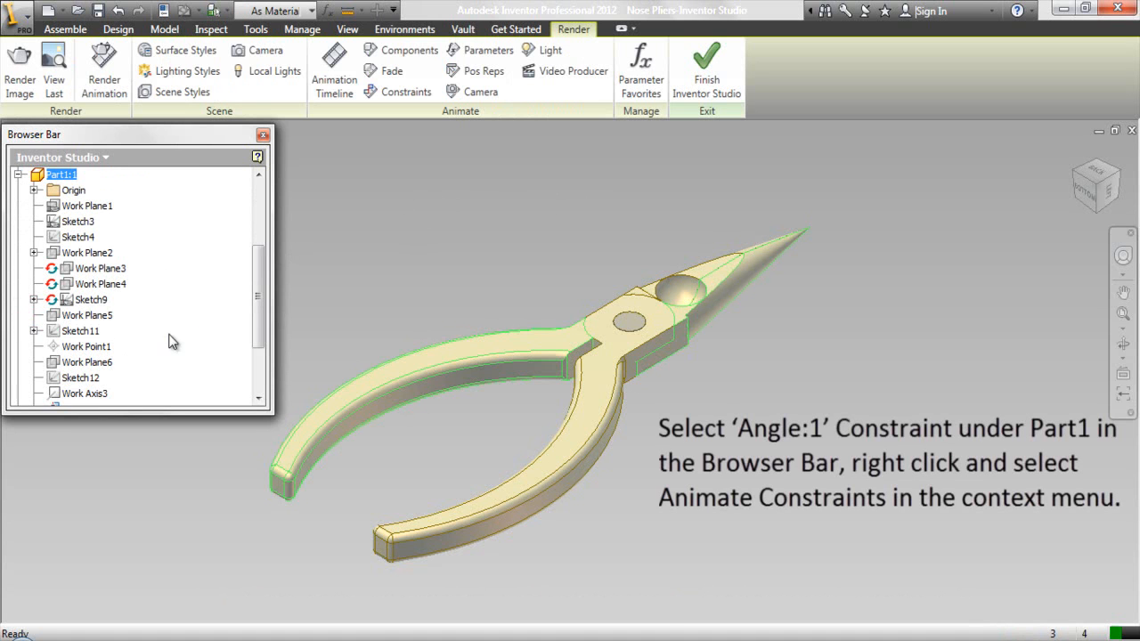
left_click_drag(261, 306, 260, 347)
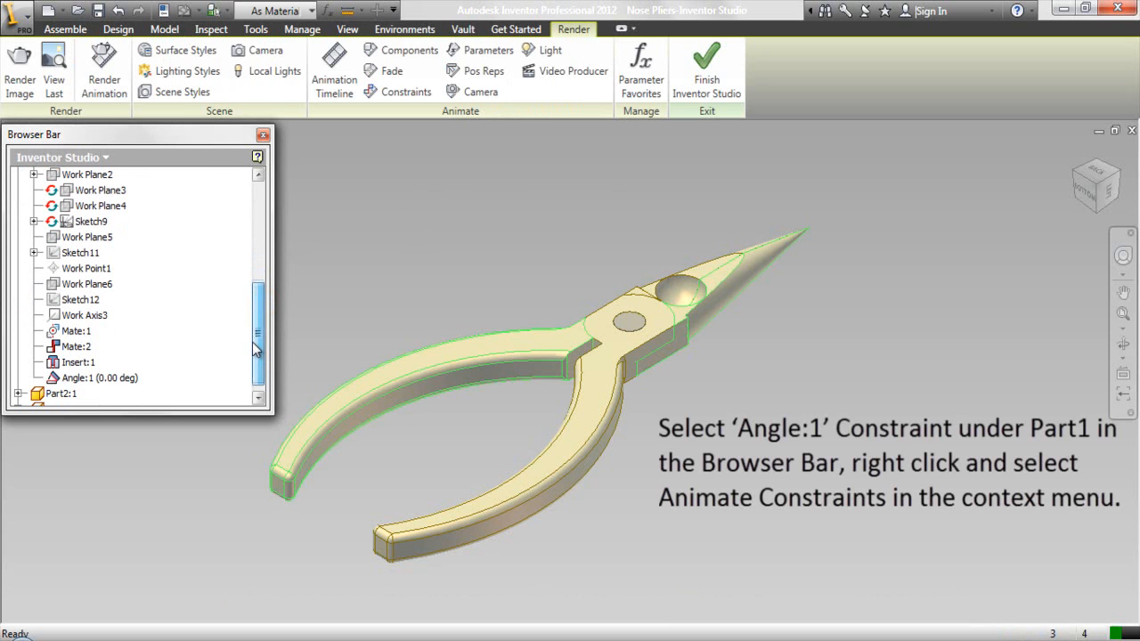
left_click(98, 378)
left_click(113, 379)
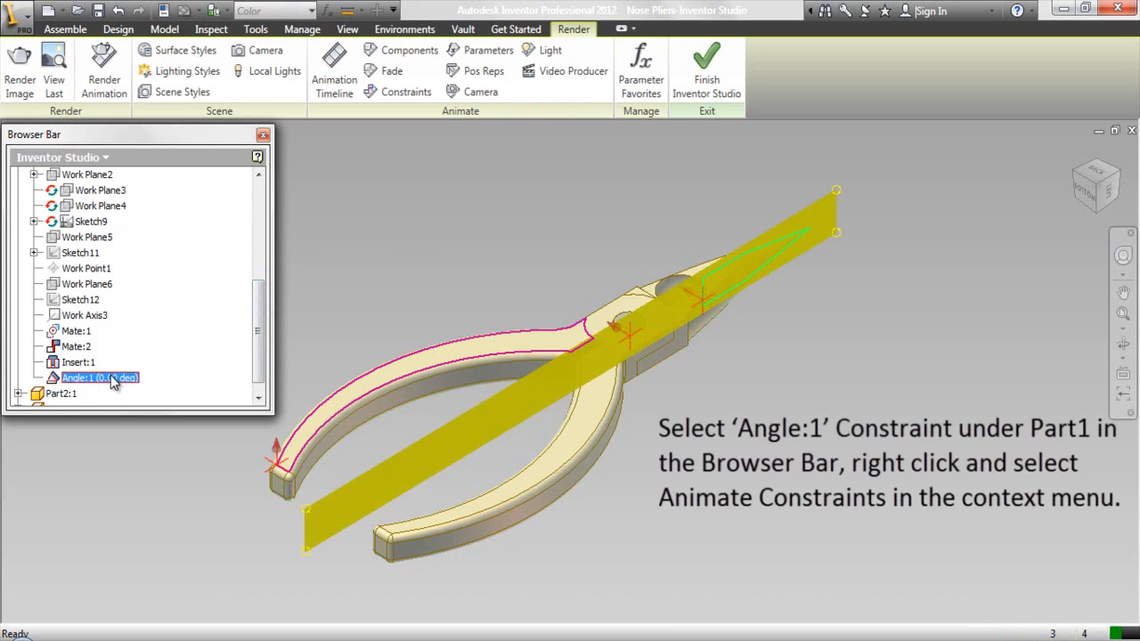
right_click(114, 381)
left_click(149, 401)
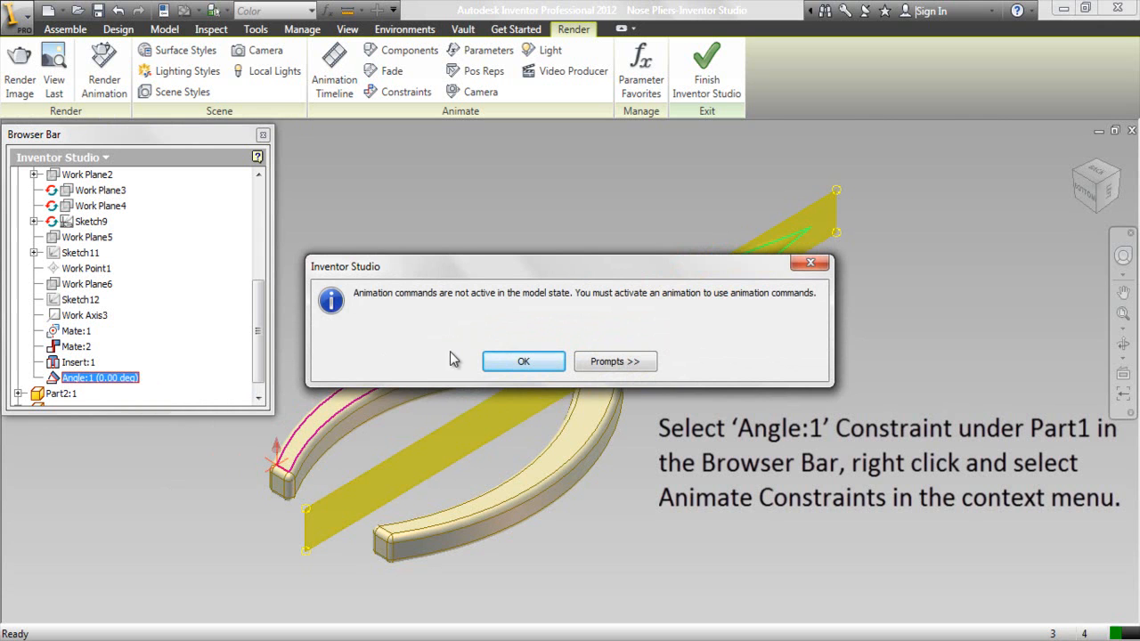
left_click(522, 363)
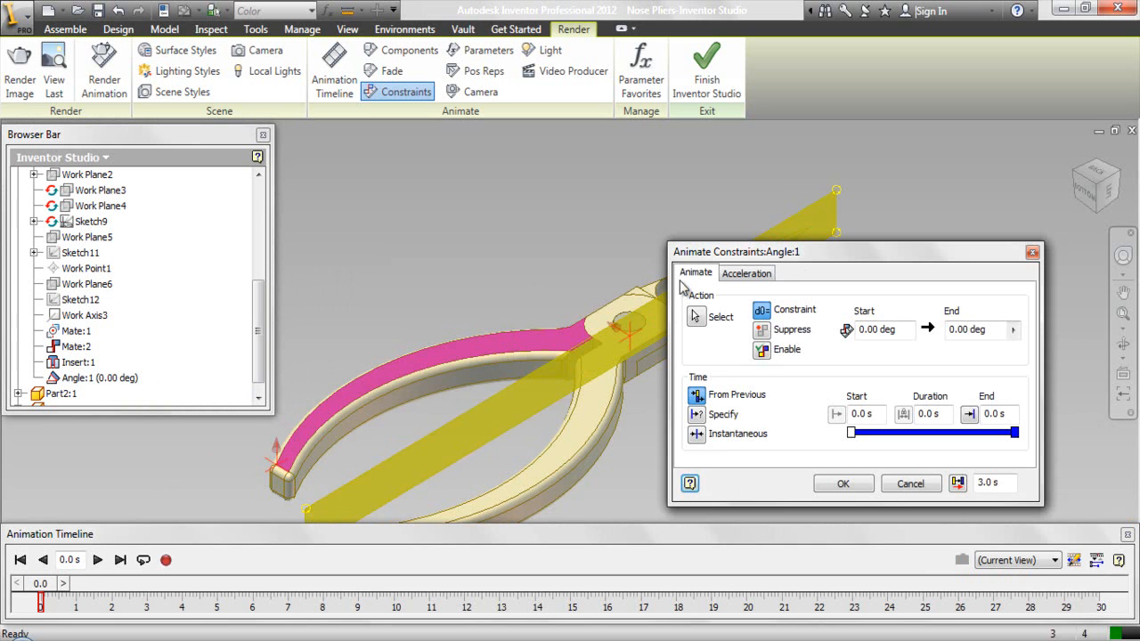
Set the end angle of the Angle:1 constraint animation to 35.32 deg.
left_click_drag(864, 252, 943, 248)
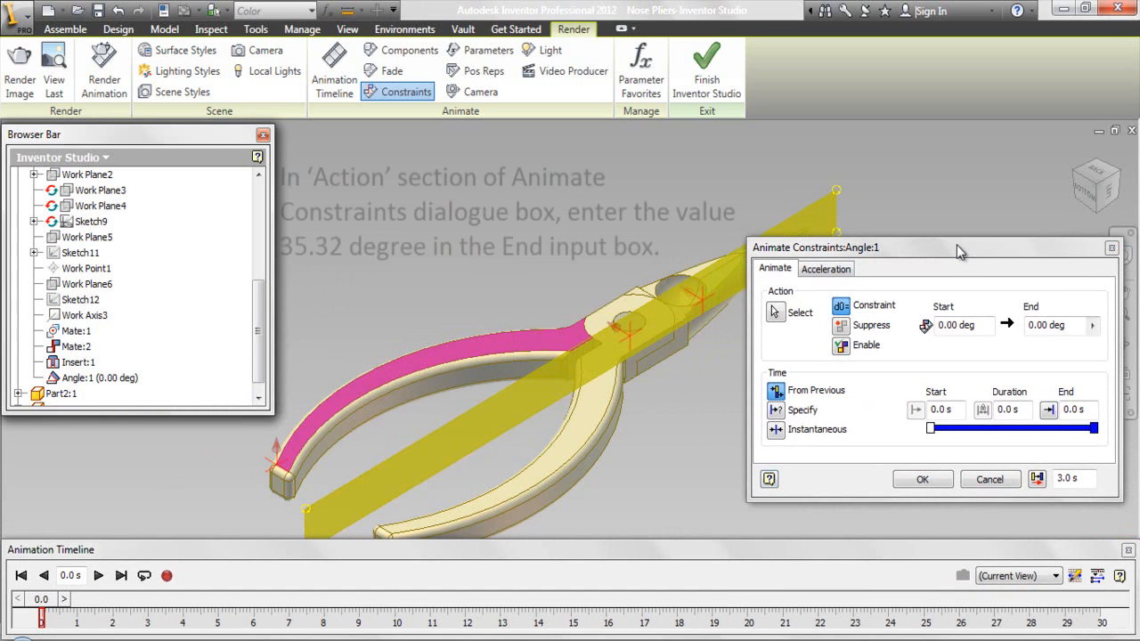
left_click(957, 245)
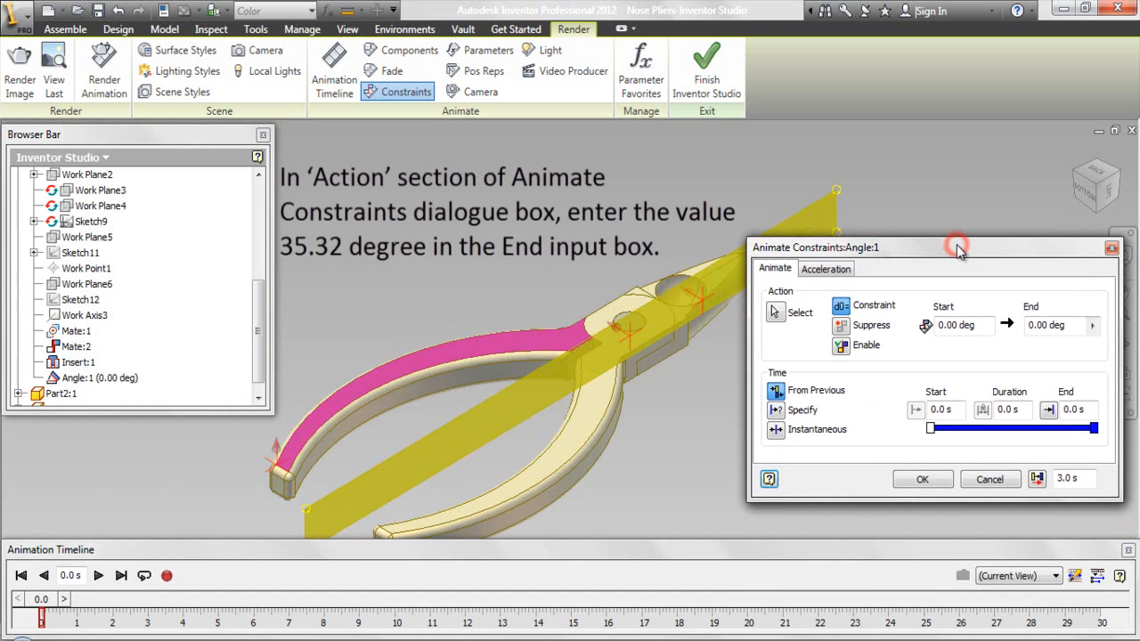
double_click(1048, 326)
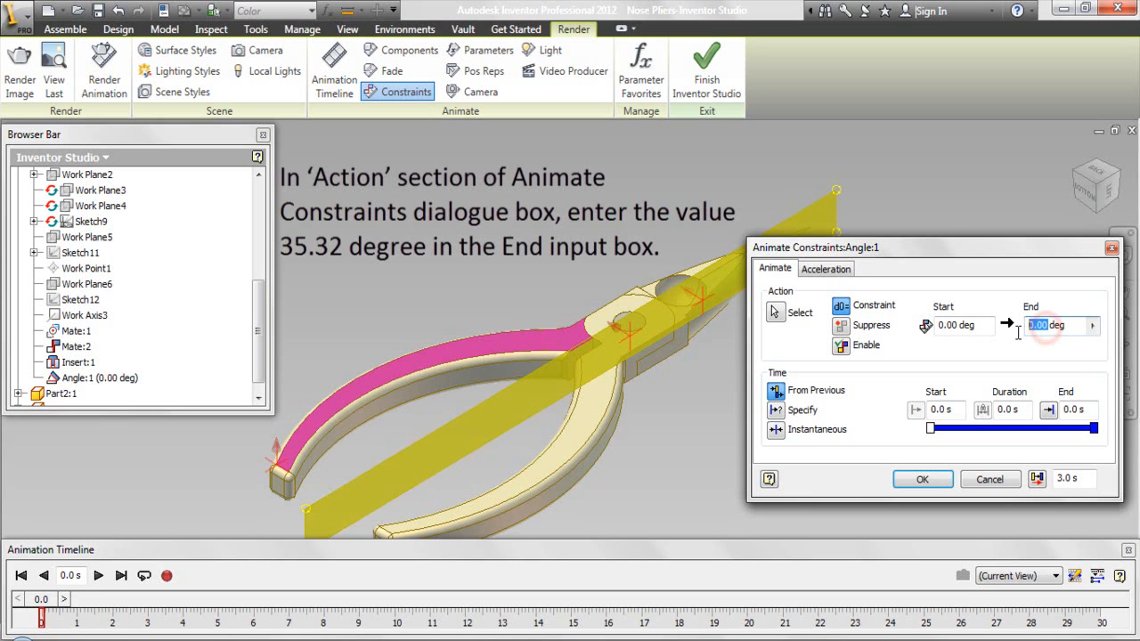
type("35")
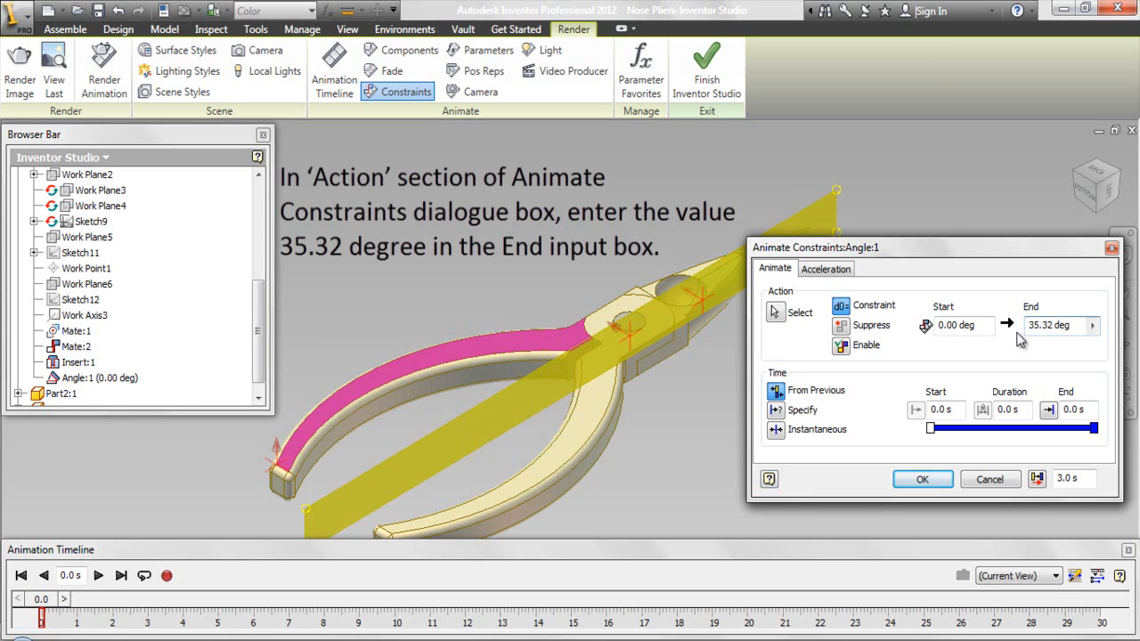
Set the animation's end time to 10 s and its velocity profile to Constant Speed.
left_click(1000, 288)
left_click(786, 292)
left_click(908, 350)
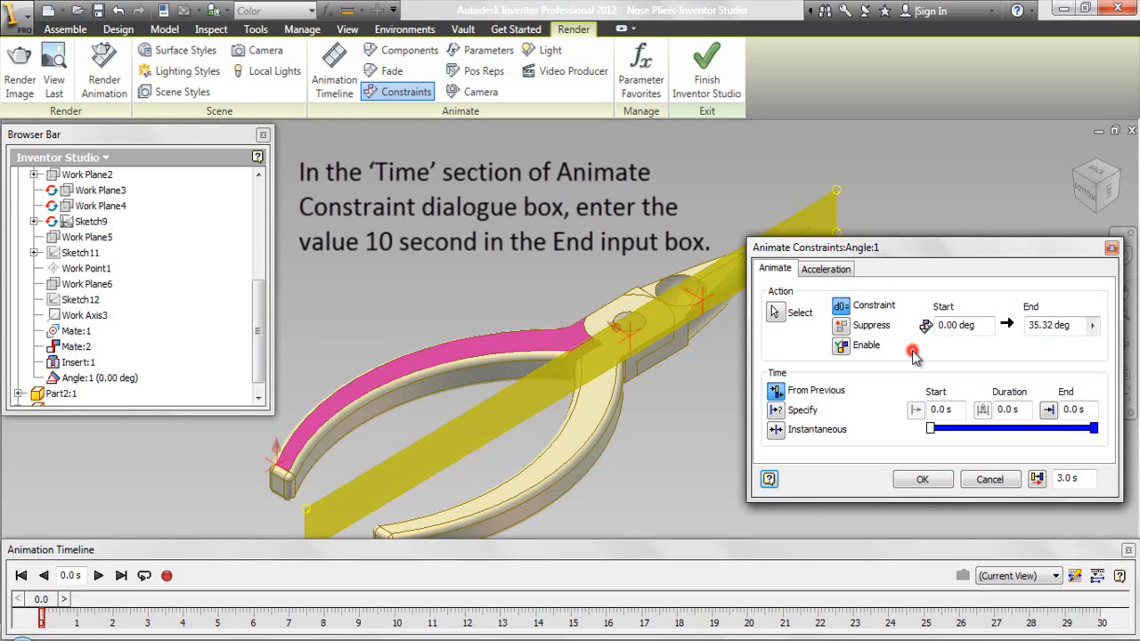
left_click(1064, 410)
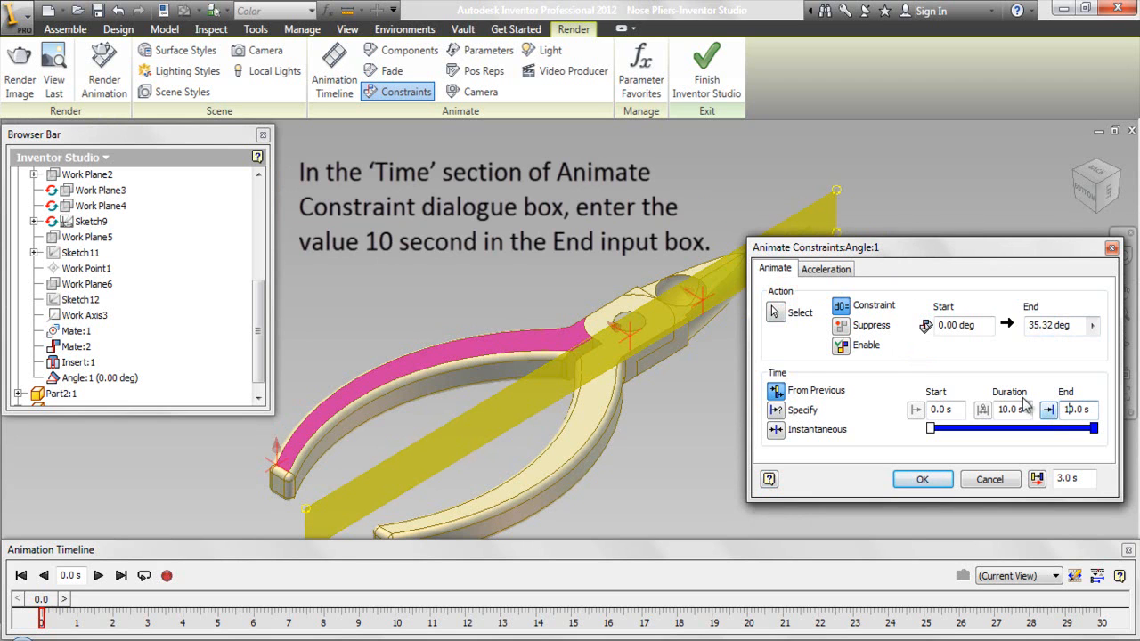
left_click(789, 372)
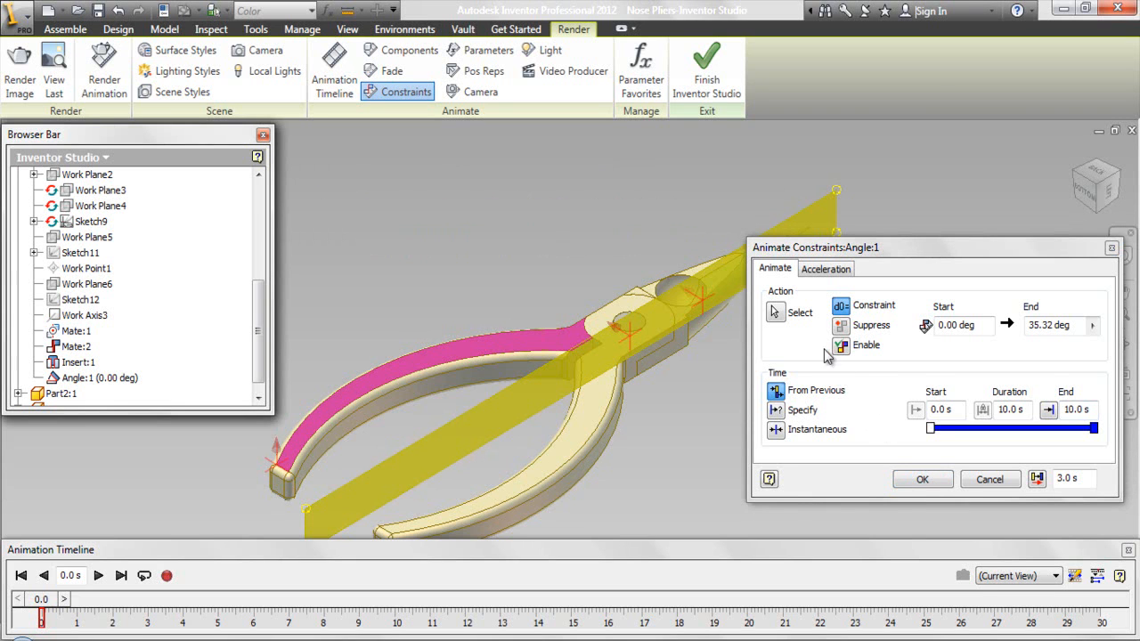
left_click(824, 269)
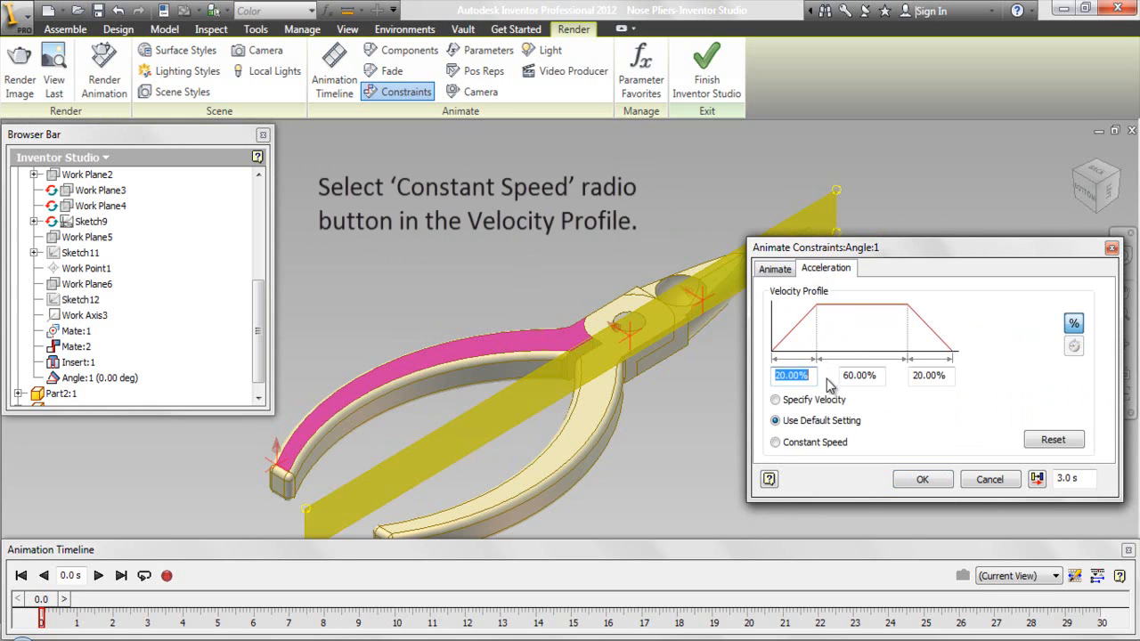
left_click(776, 444)
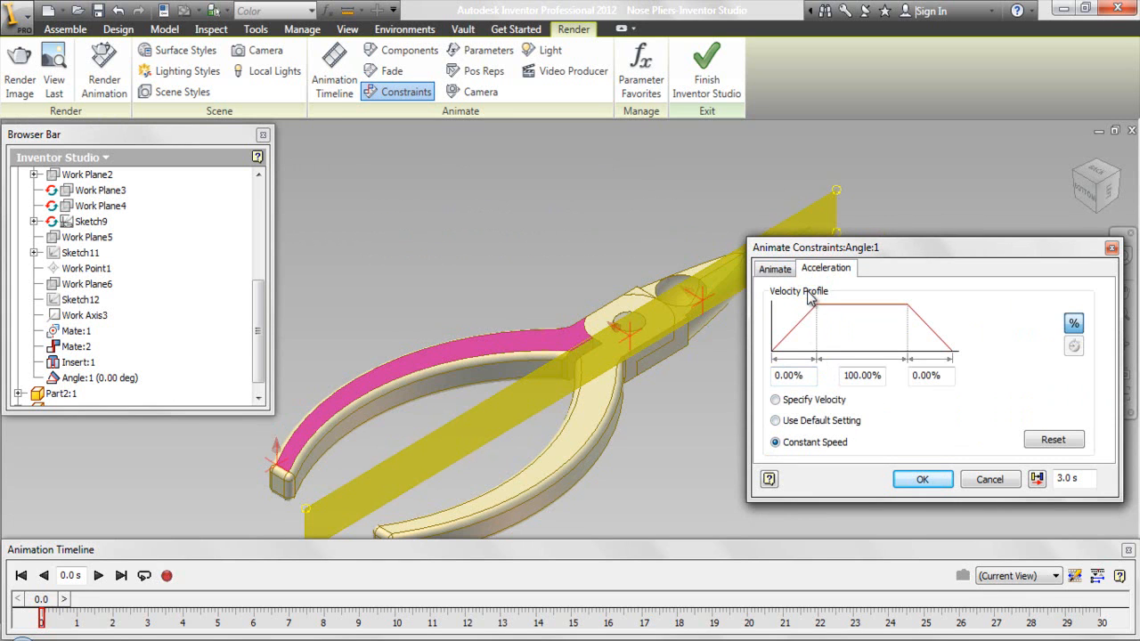
Accept the Angle:1 constraint animation and expand the action editor of the animation timeline.
left_click(924, 480)
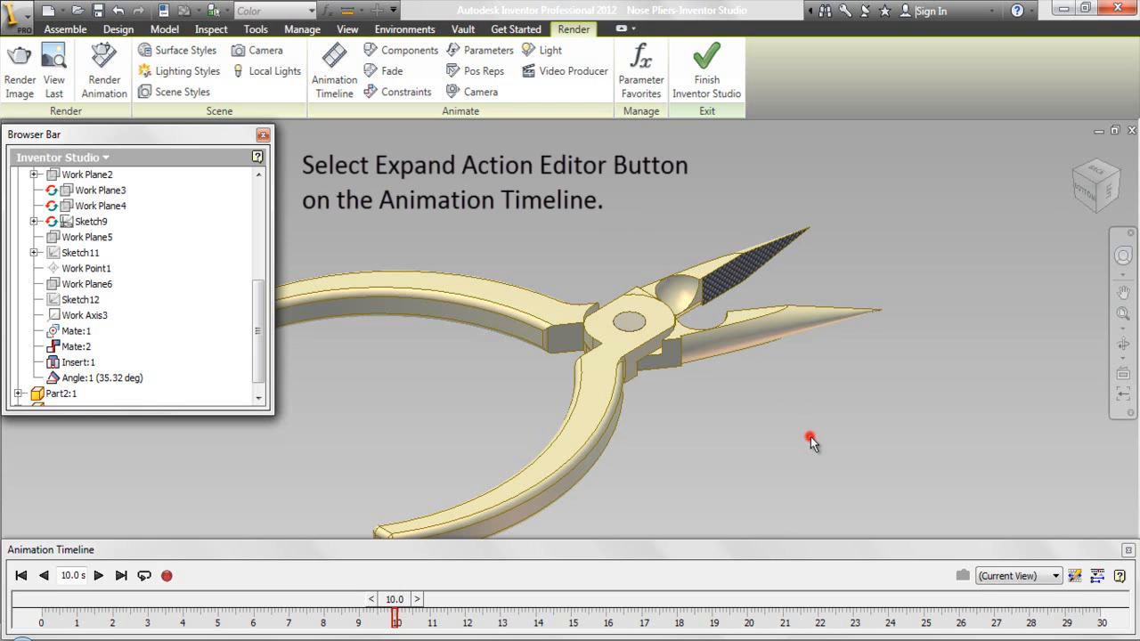
left_click(1086, 547)
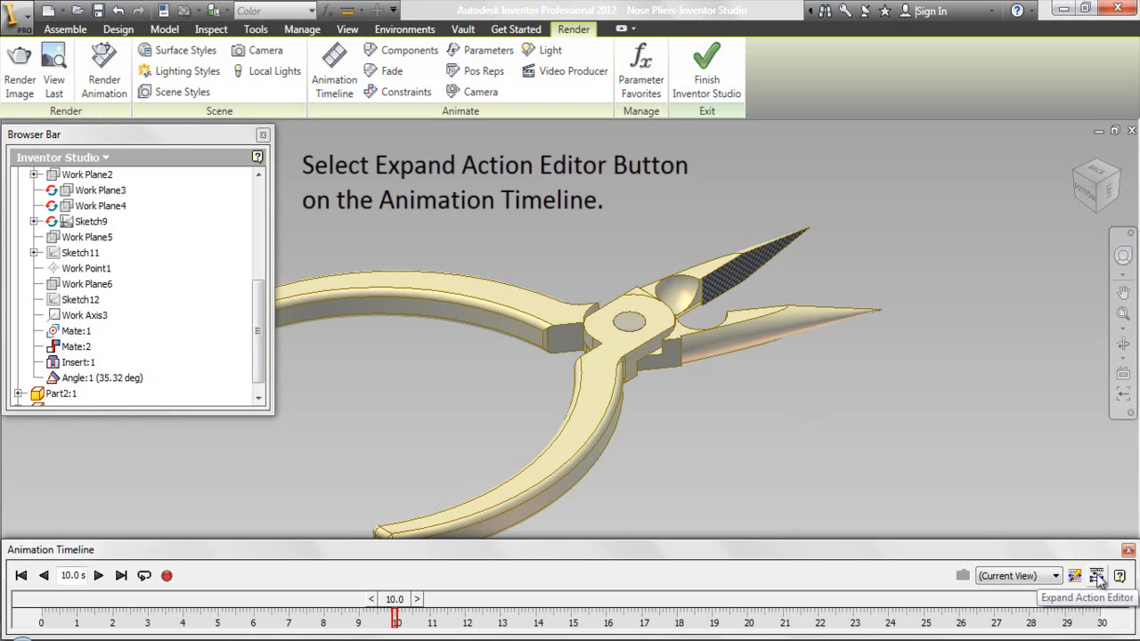
left_click(1096, 577)
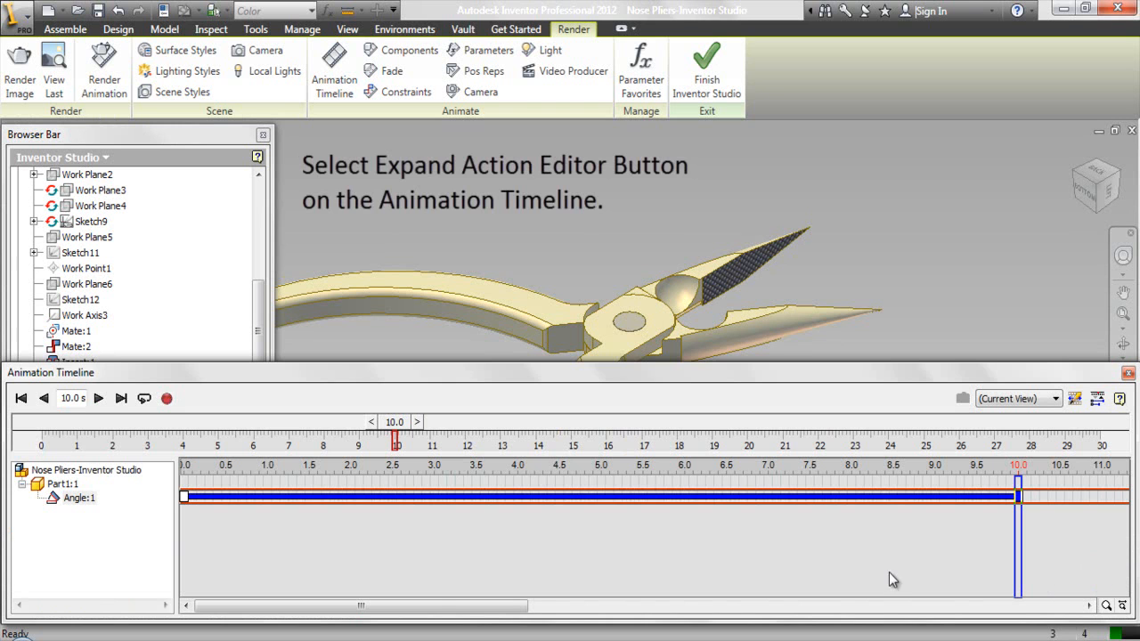
left_click_drag(415, 604, 602, 607)
left_click_drag(541, 367, 542, 389)
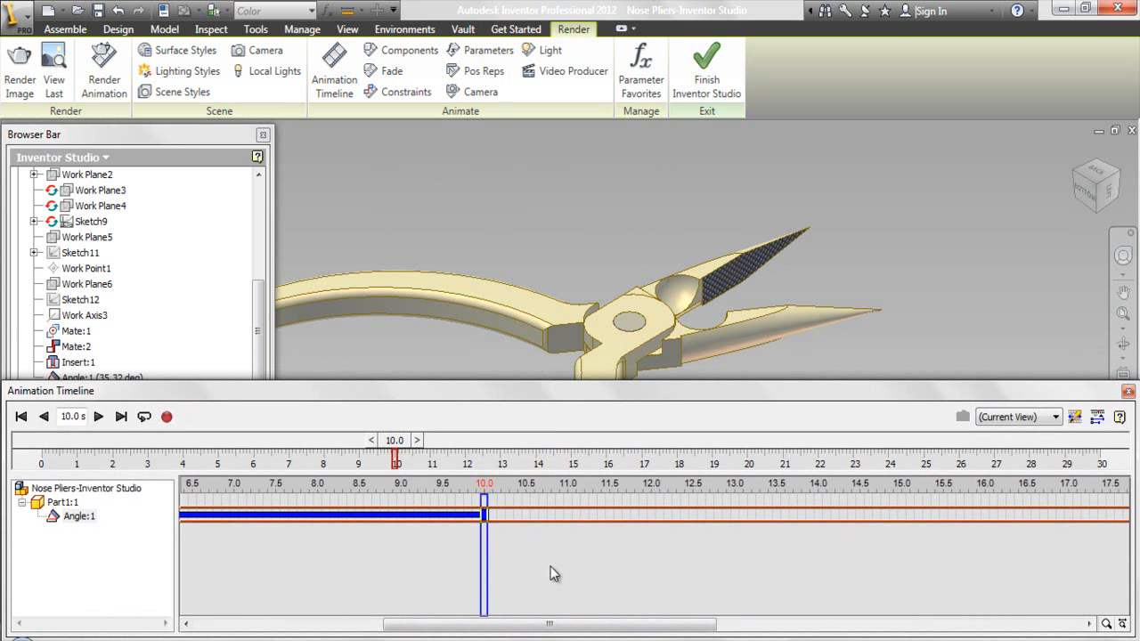
left_click_drag(550, 567, 505, 564)
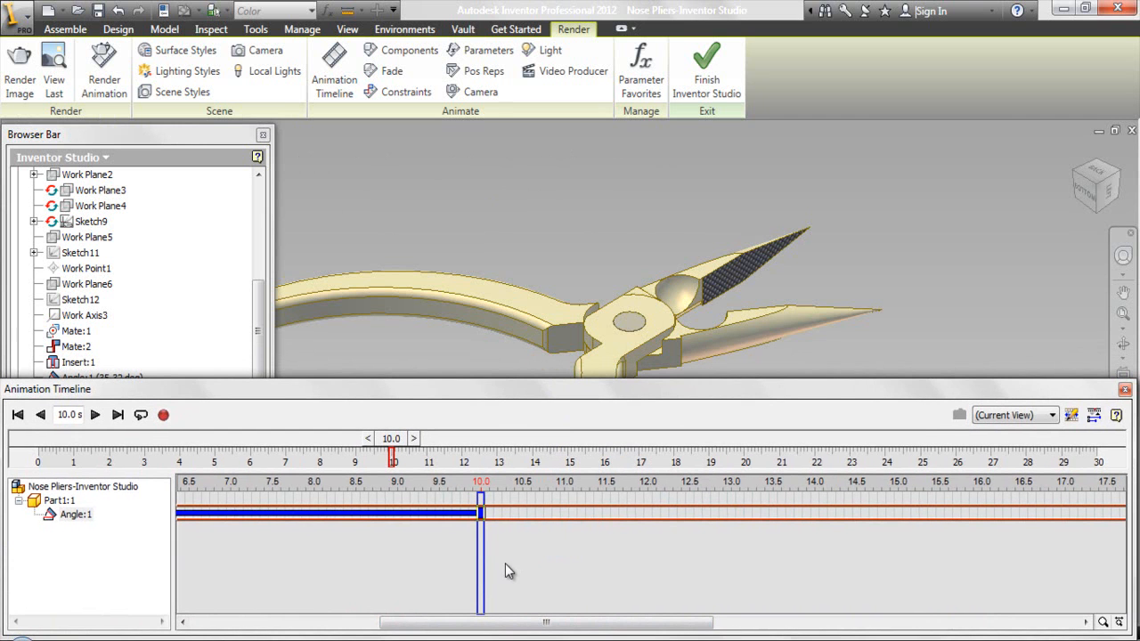
Mirror the Angle:1 action in the animation timeline.
left_click(461, 515)
right_click(462, 517)
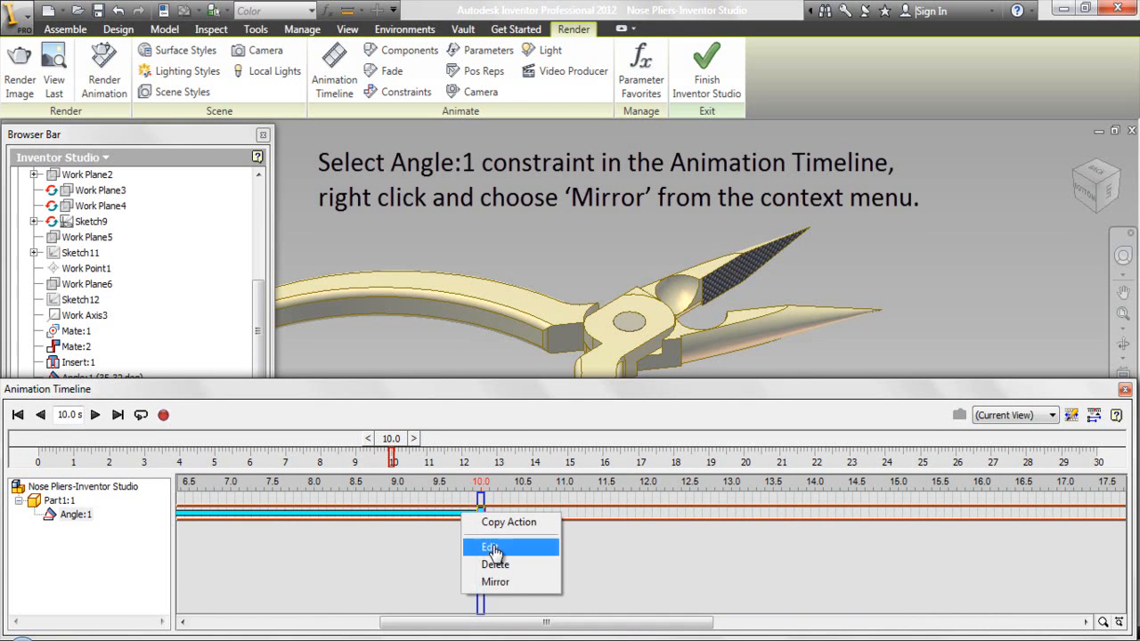
left_click(497, 582)
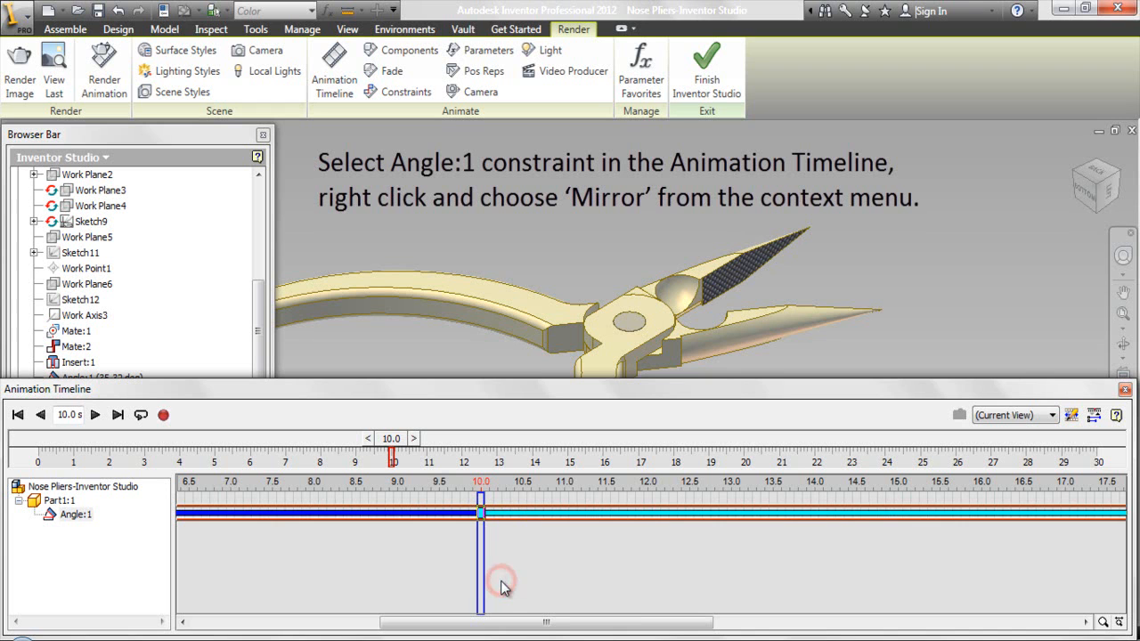
left_click(515, 550)
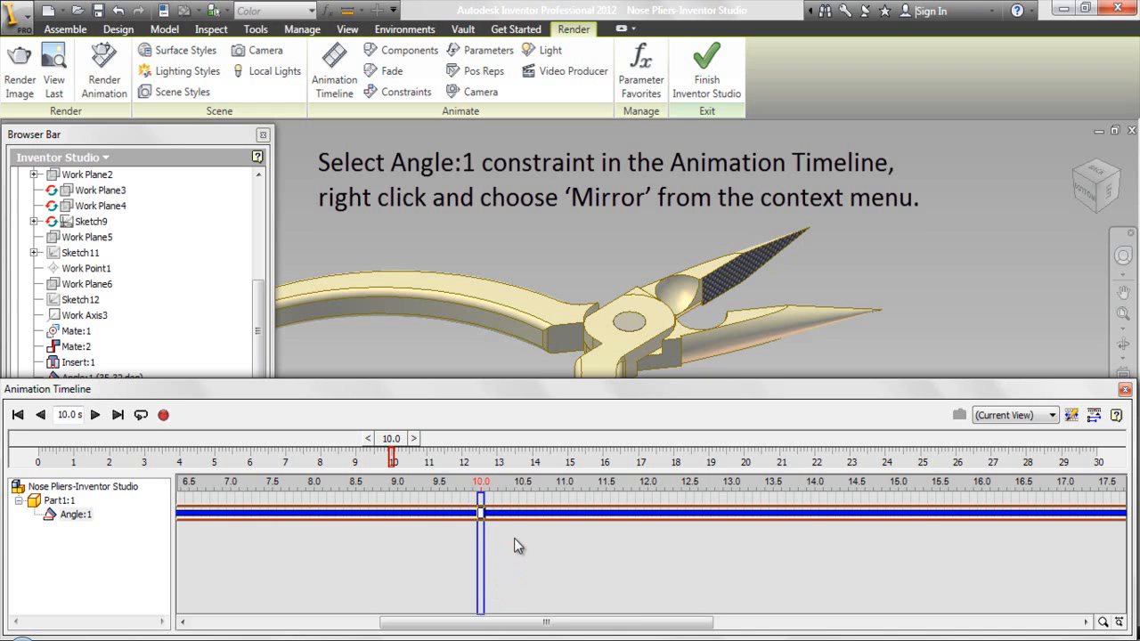
left_click(517, 567)
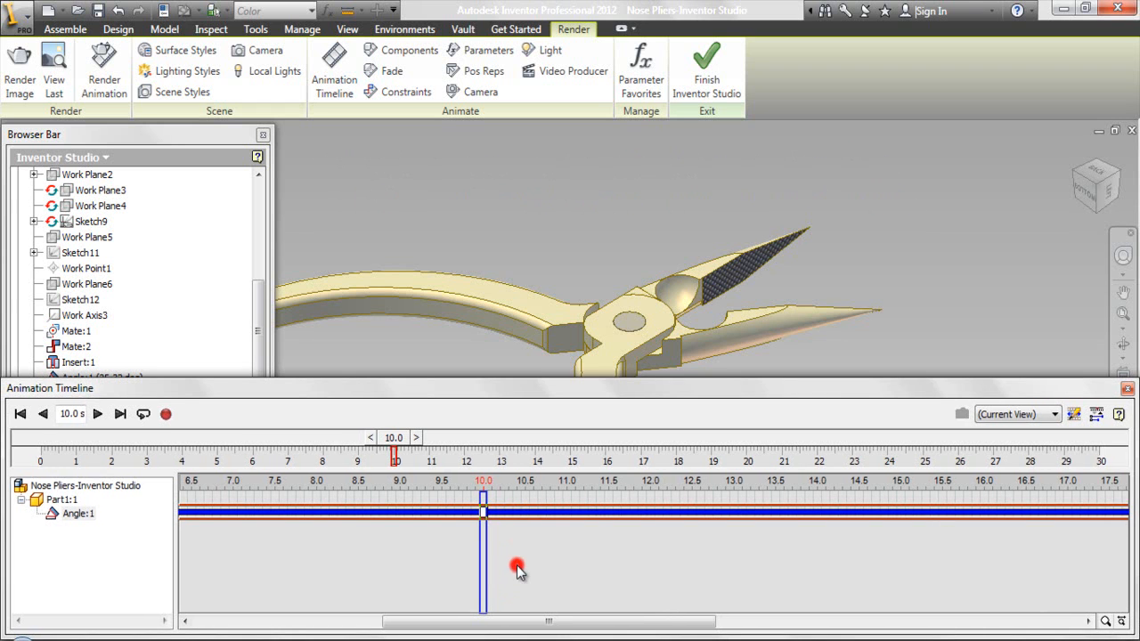
Edit the mirrored Angle:1 action to start at 13 s and end at 23 s.
left_click(517, 514)
right_click(518, 519)
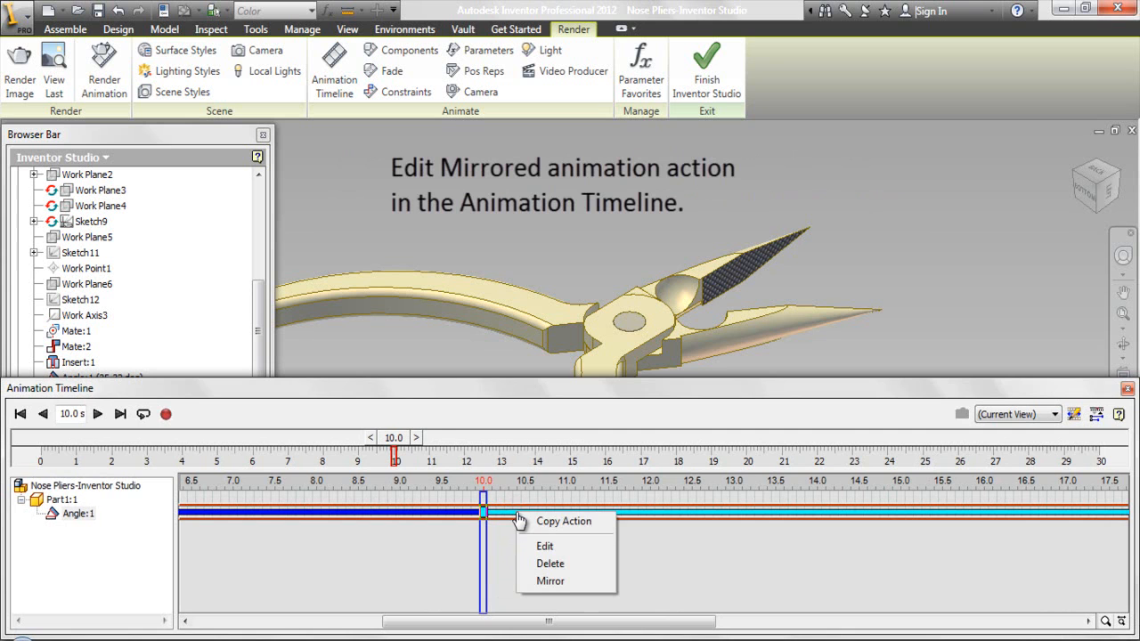
left_click(550, 548)
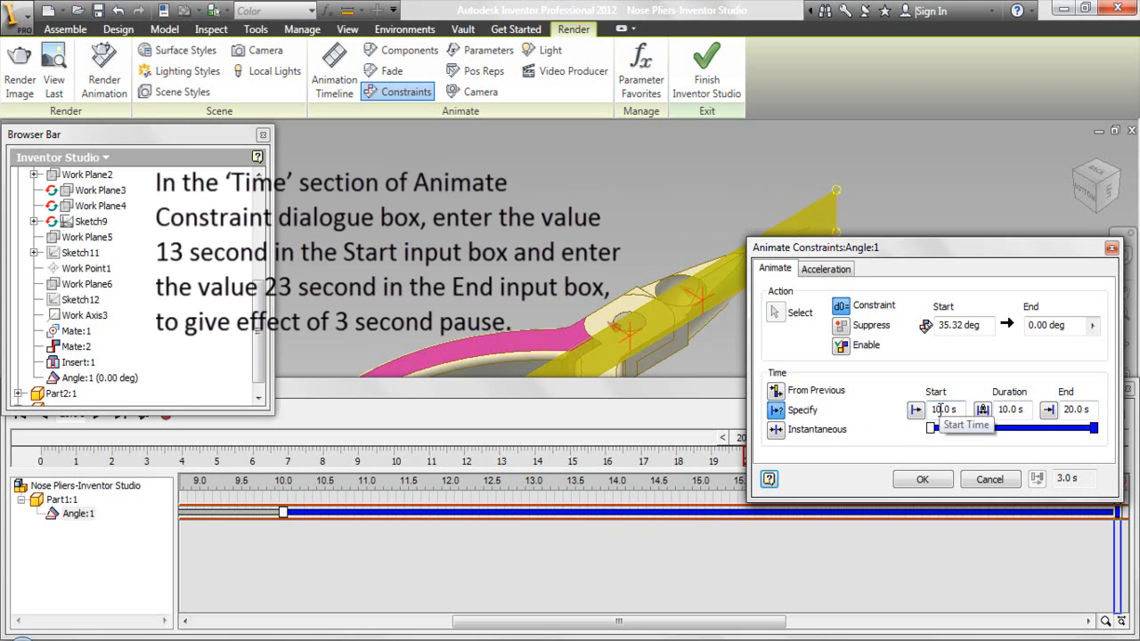
left_click_drag(939, 409, 932, 409)
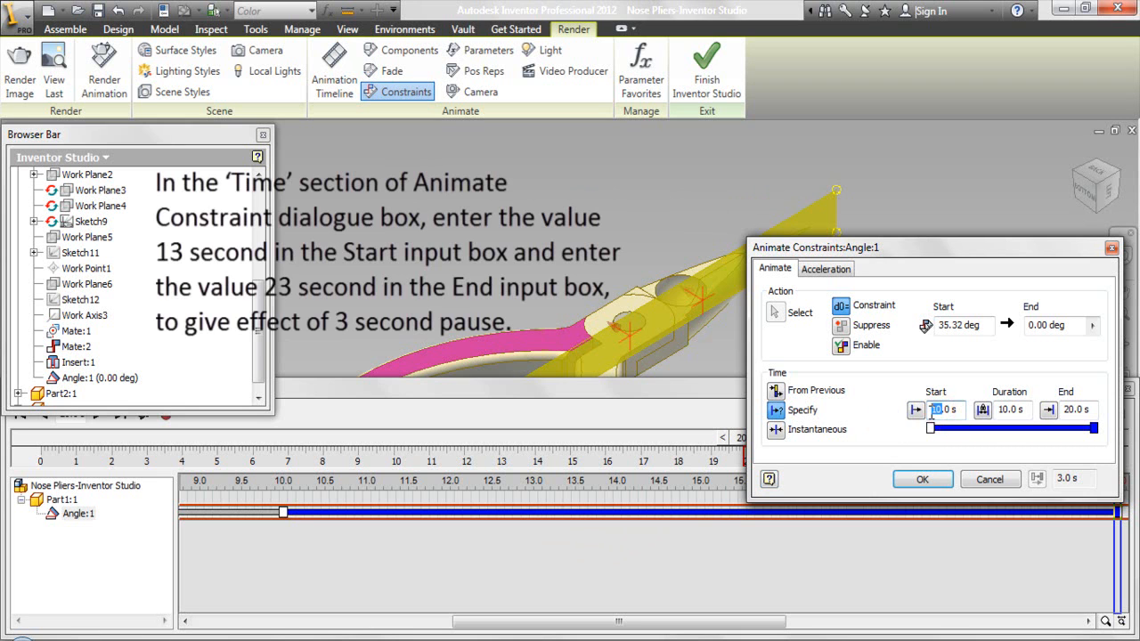
type("1")
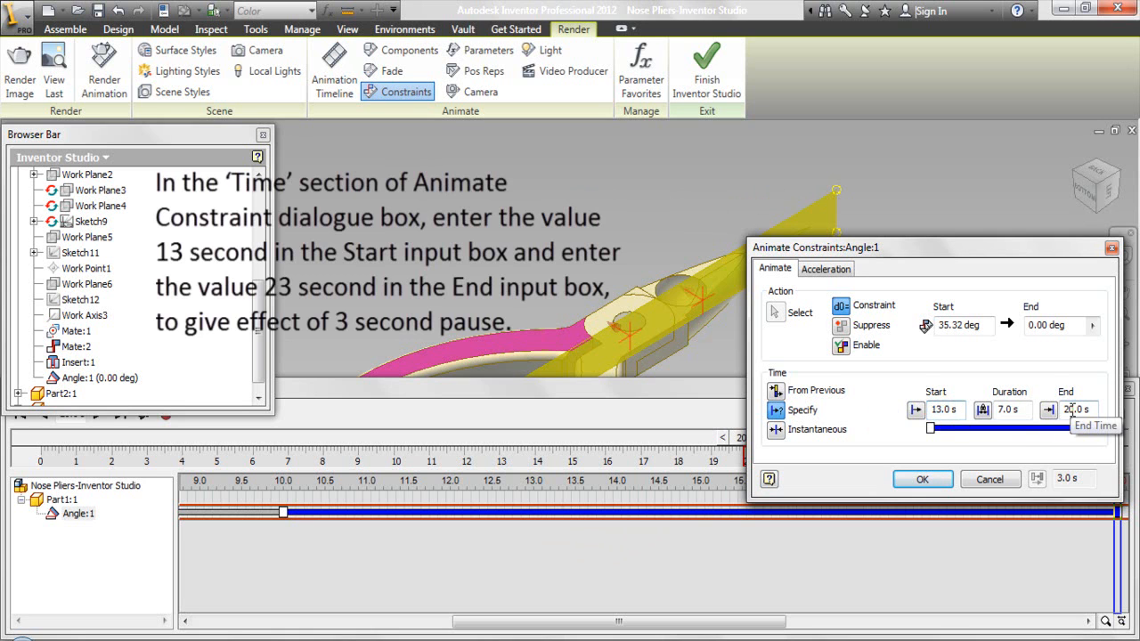
left_click_drag(1073, 409, 1065, 409)
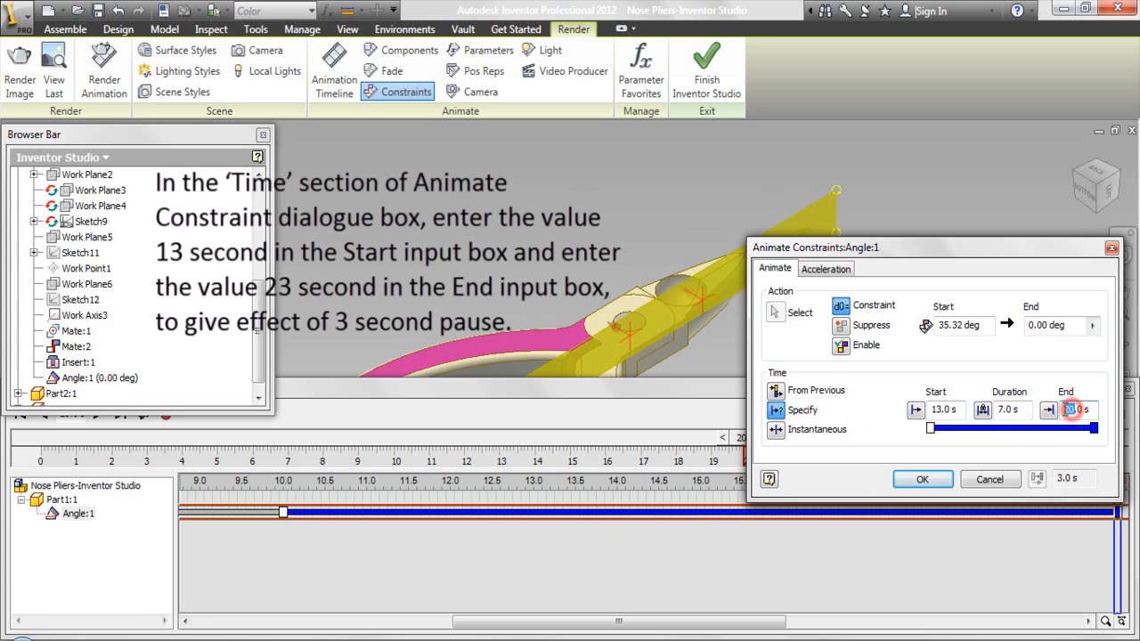
type("23")
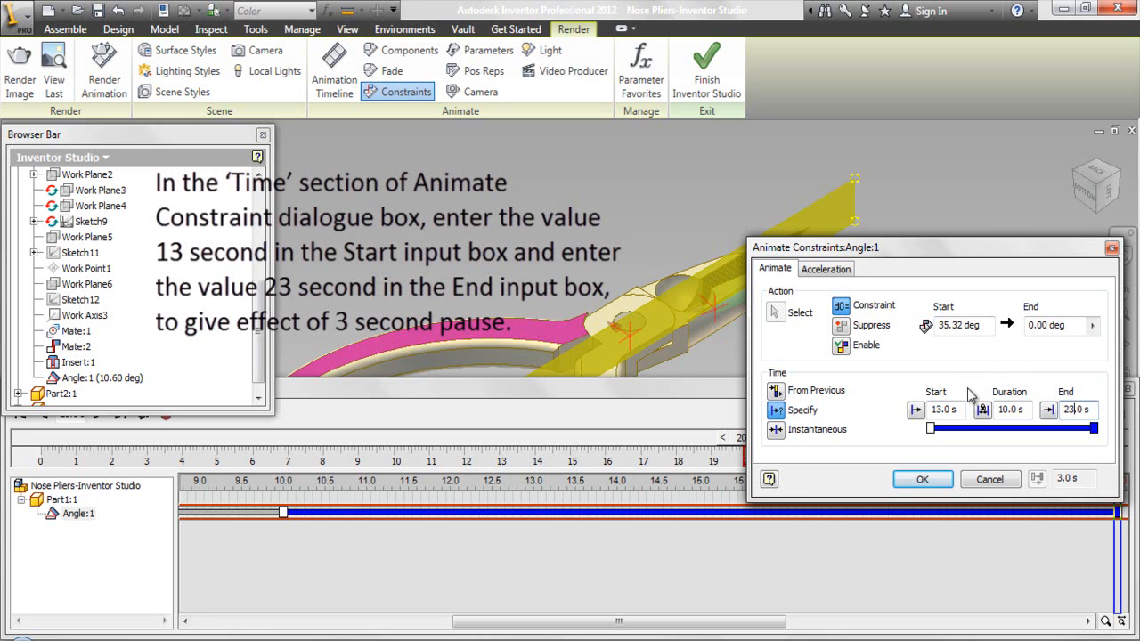
left_click(935, 480)
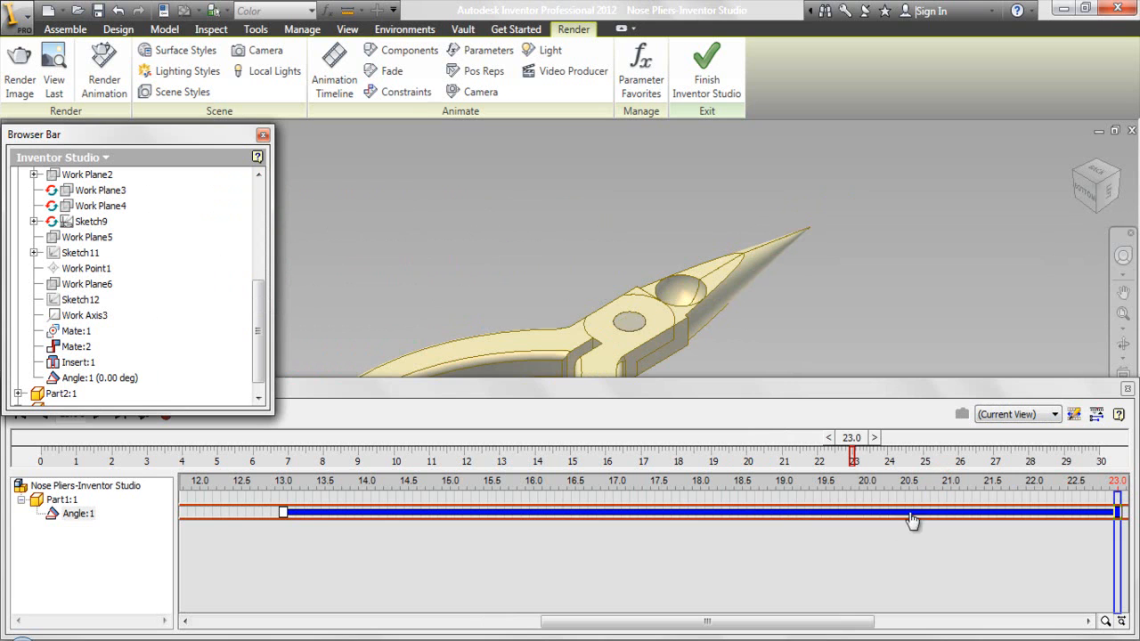
left_click_drag(845, 618, 704, 621)
left_click(692, 561)
left_click(667, 550)
Start animating the Angle:2 constraint listed under Part2.
left_click_drag(263, 331, 253, 263)
left_click(20, 254)
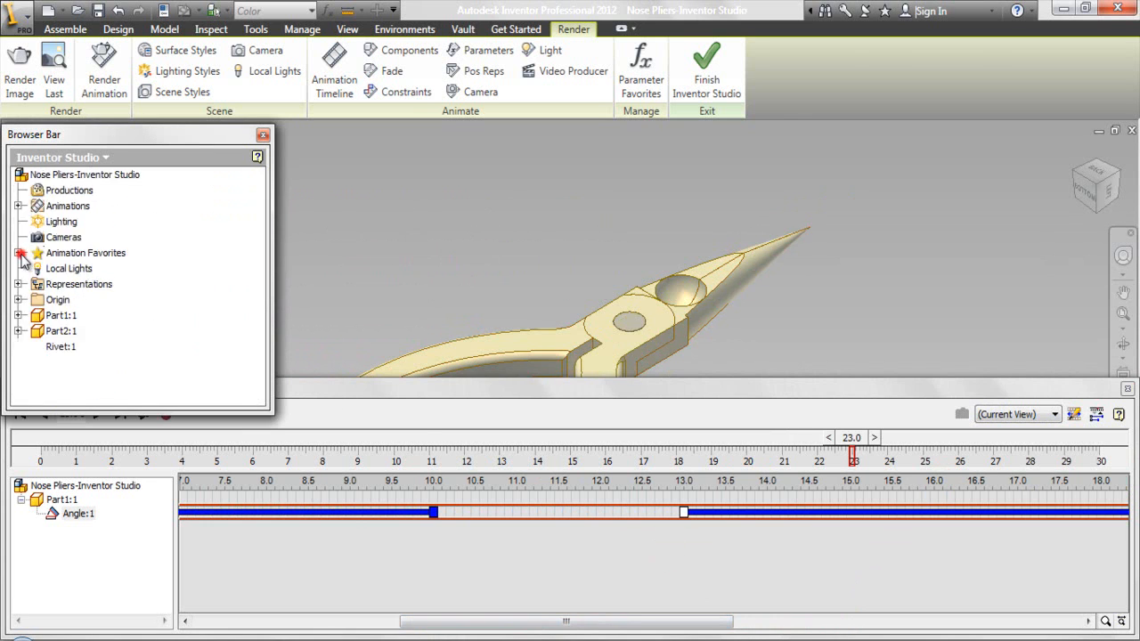
left_click(55, 333)
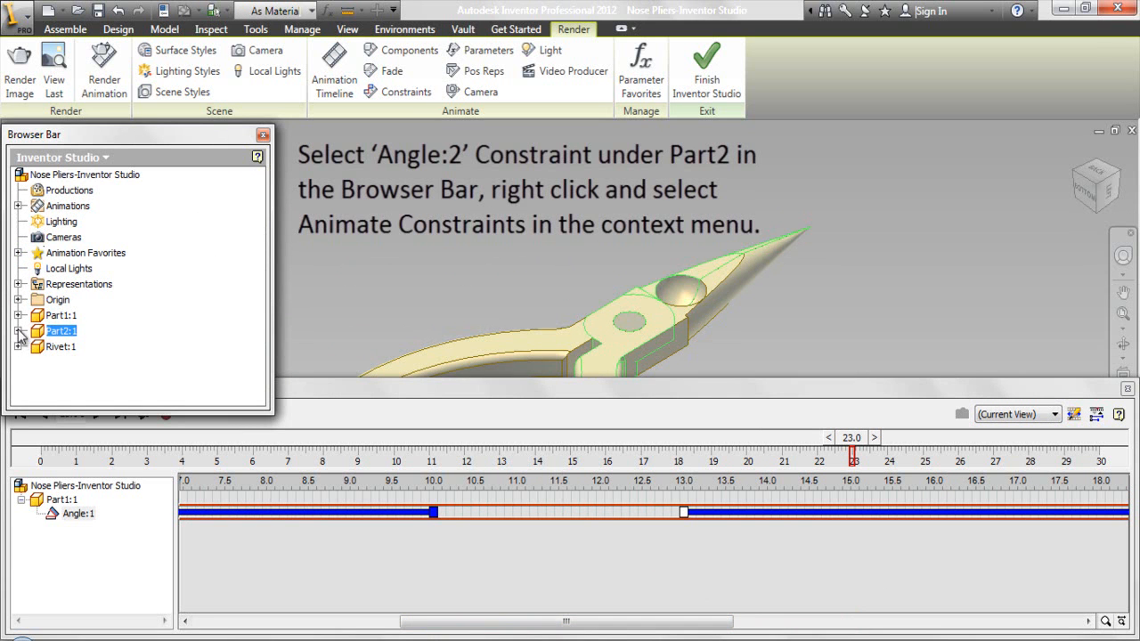
left_click(18, 331)
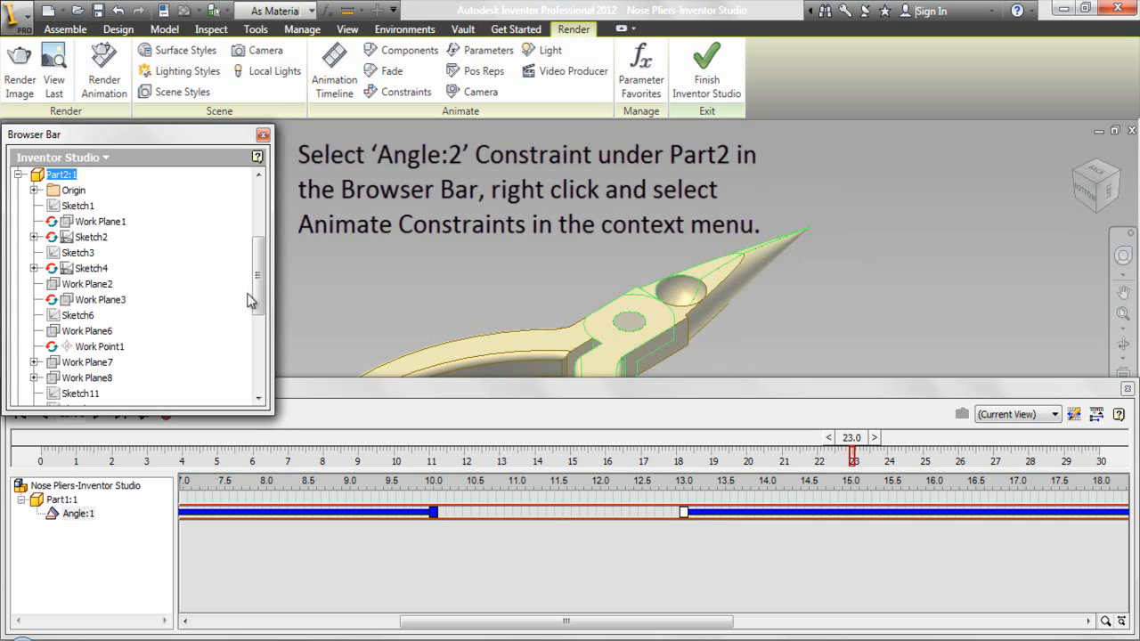
left_click_drag(258, 294, 253, 369)
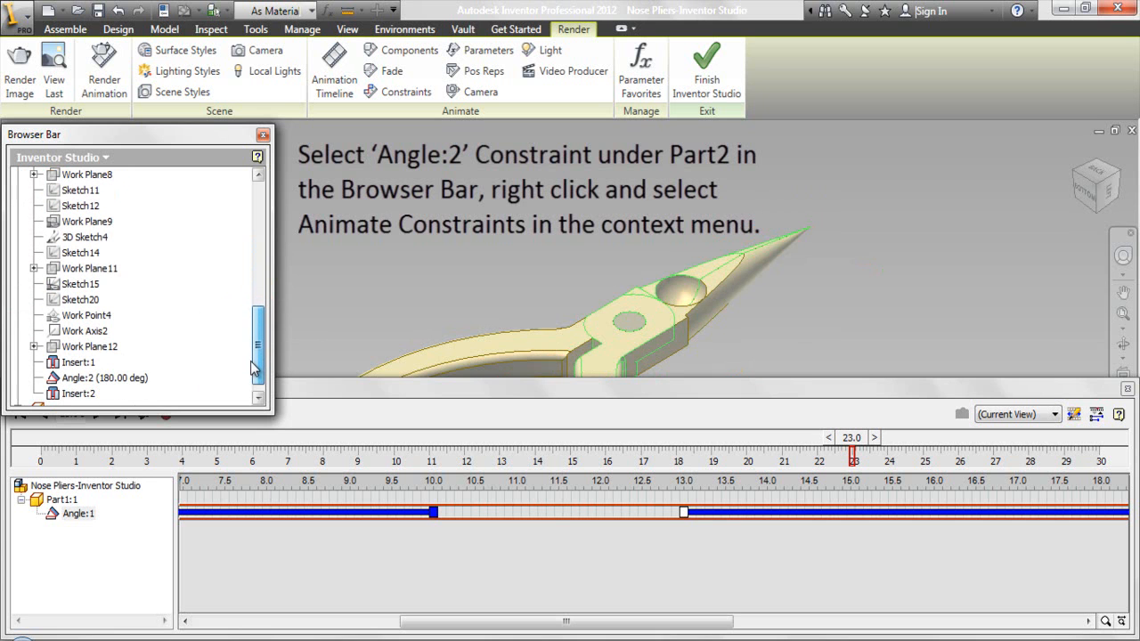
left_click(134, 381)
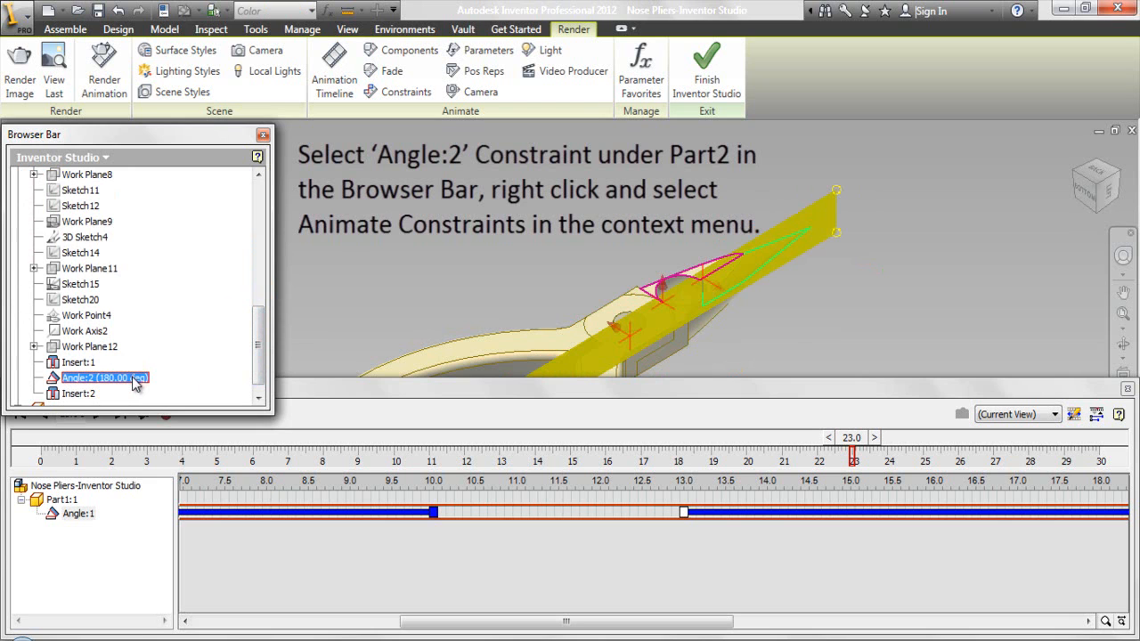
right_click(134, 381)
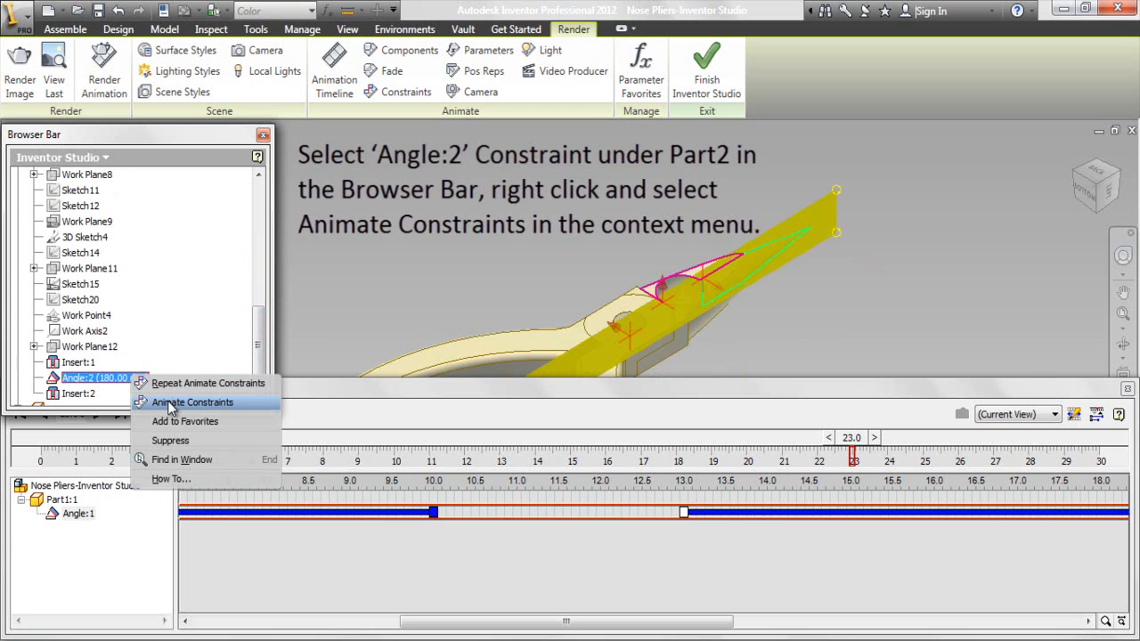
left_click(170, 402)
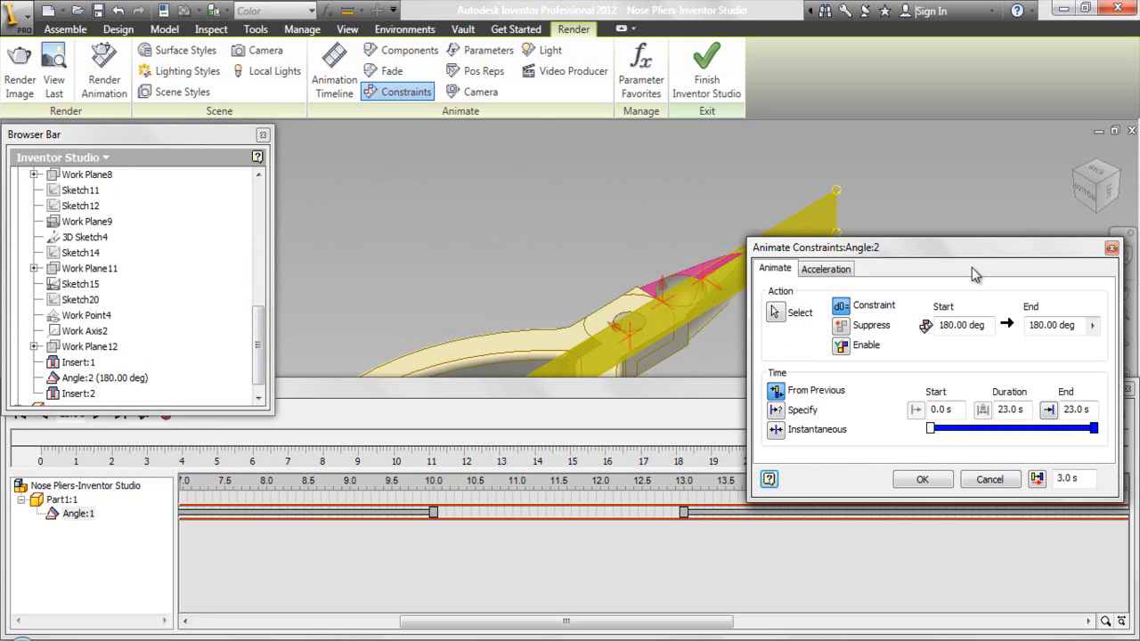
Set the end angle of the Angle:2 constraint animation to 180-35.32 deg.
left_click_drag(983, 248, 986, 308)
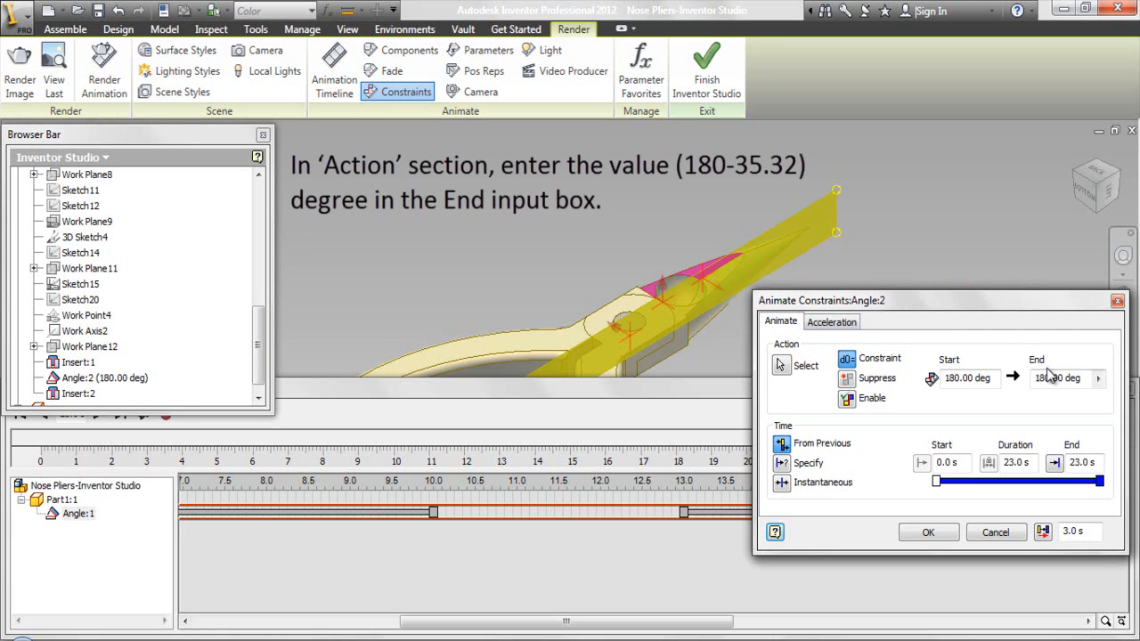
left_click_drag(1051, 377, 1064, 378)
type("-35.32")
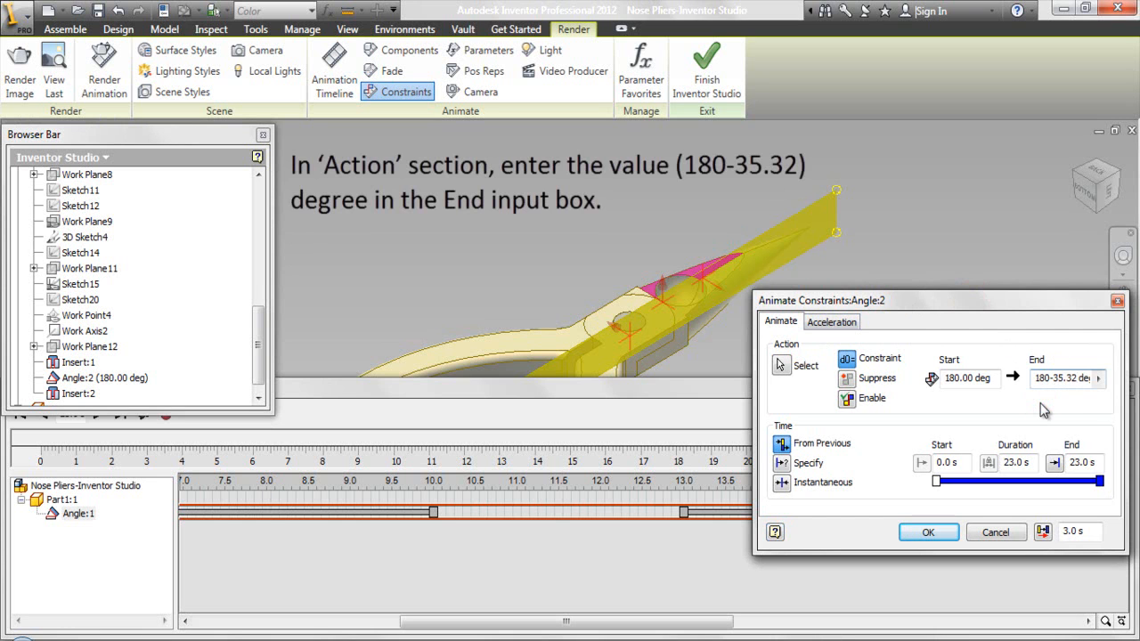
left_click(1079, 432)
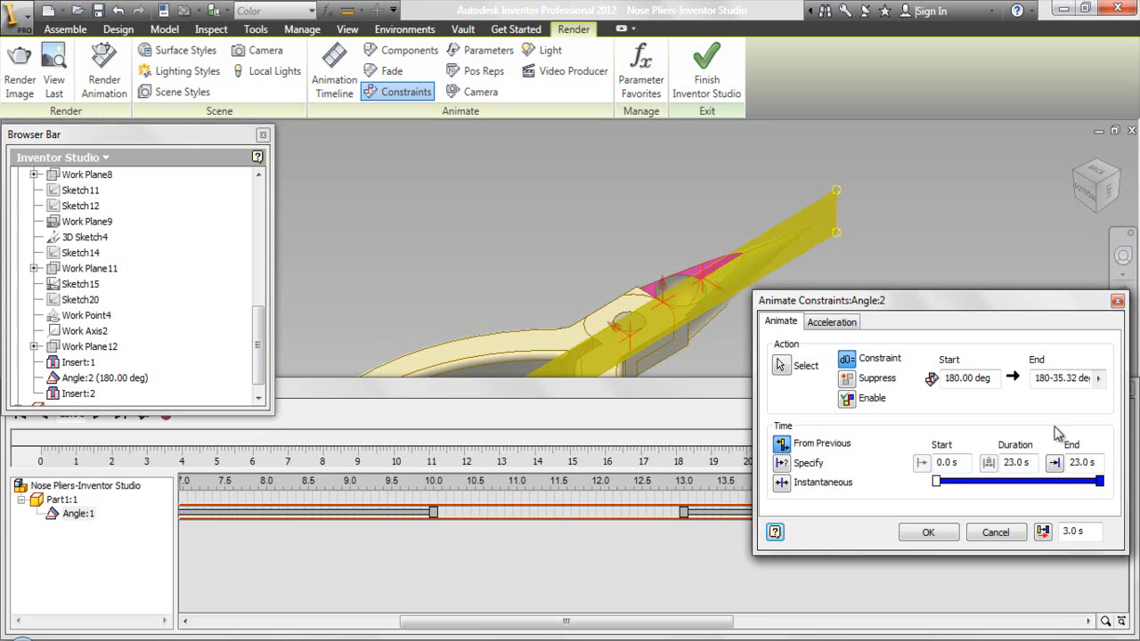
Set the Angle:2 animation's end time to 10 s and its velocity profile to Constant Speed, and accept it.
left_click(797, 425)
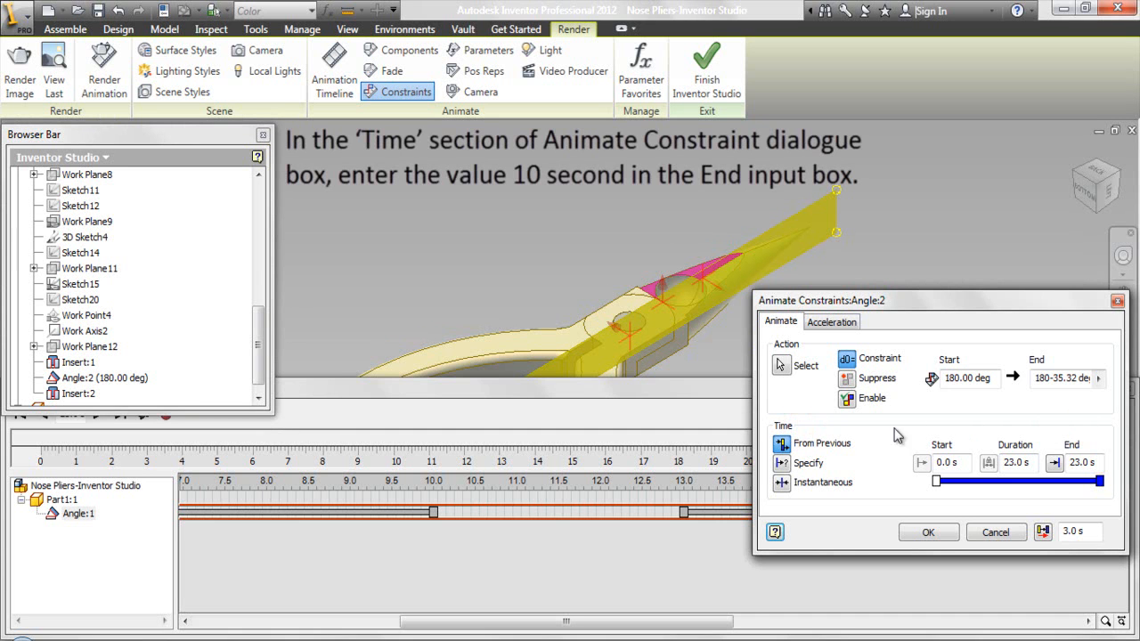
left_click(1078, 461)
left_click_drag(1080, 461, 1069, 471)
type("10")
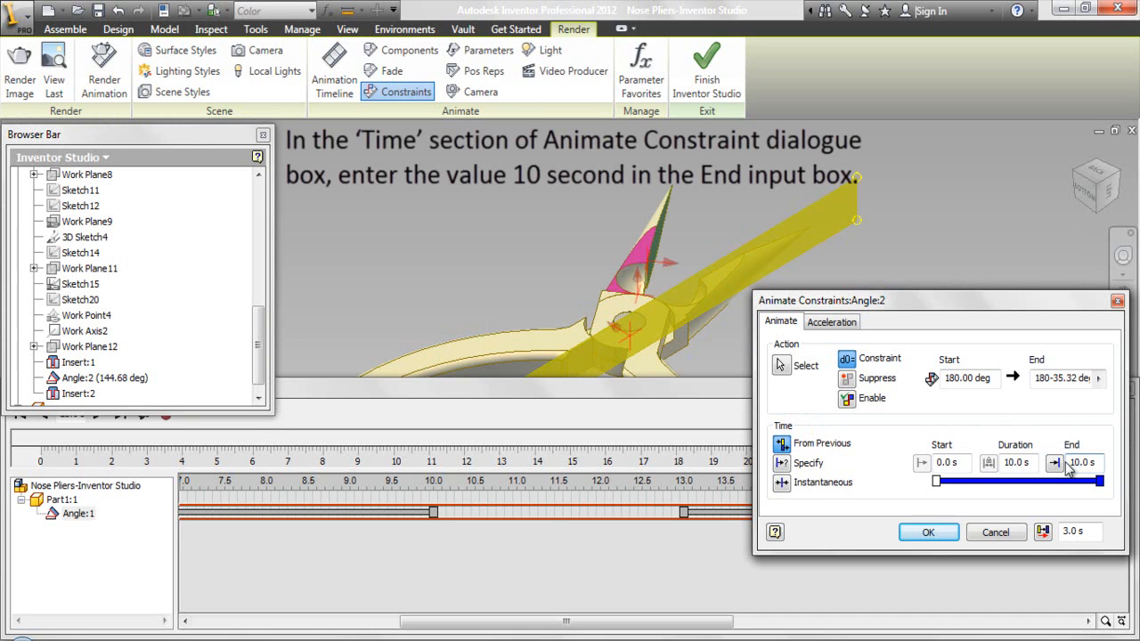
left_click(1051, 427)
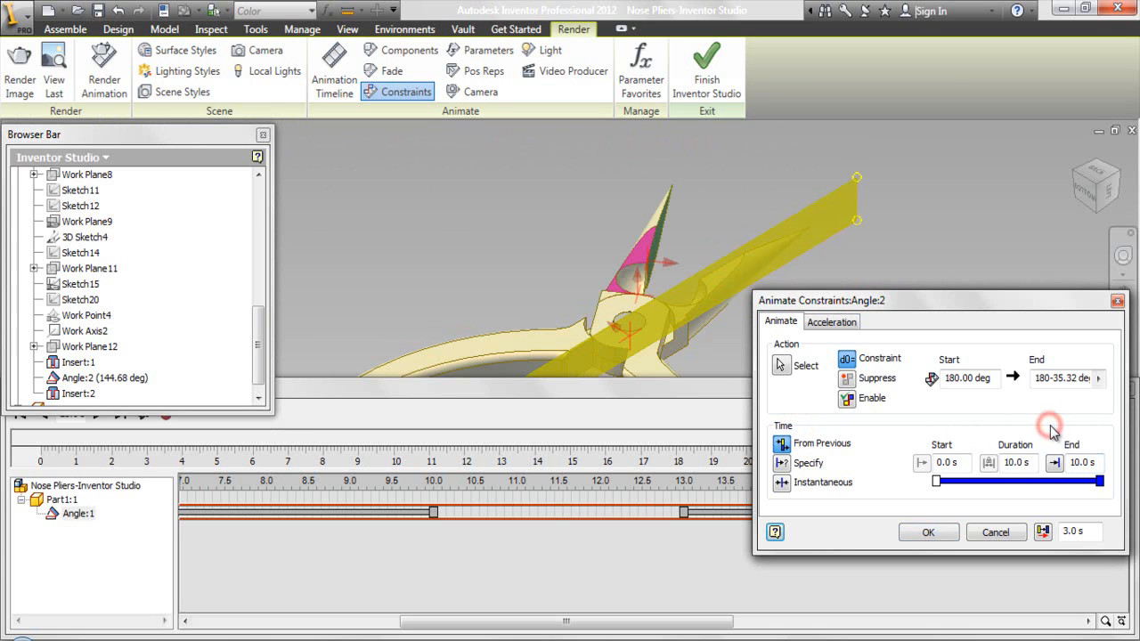
left_click(832, 322)
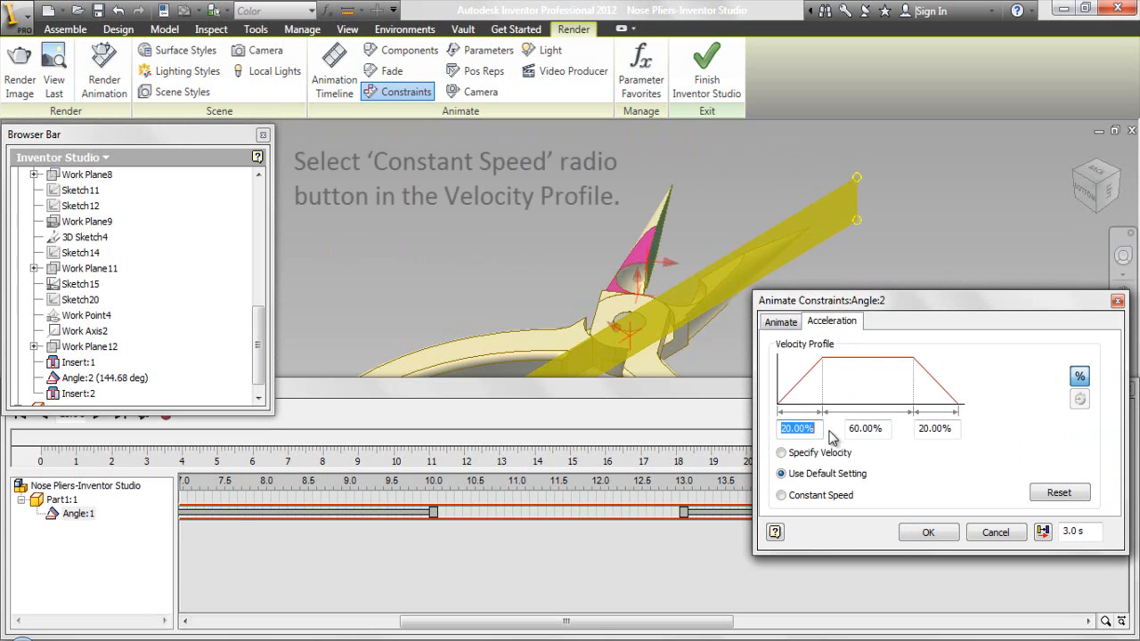
left_click(781, 498)
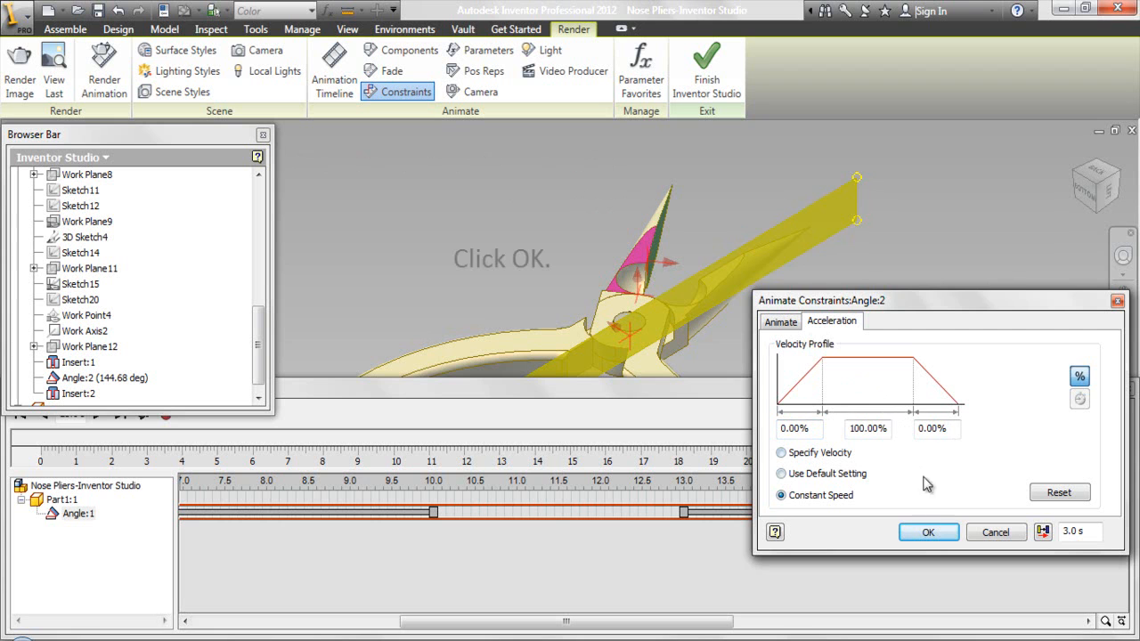
left_click(929, 532)
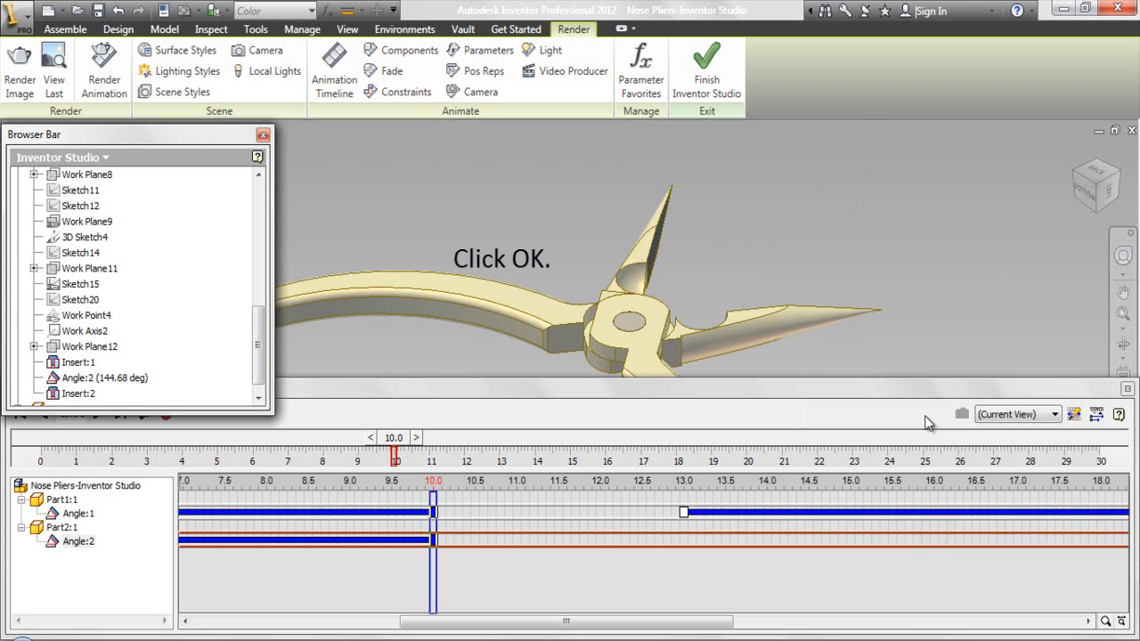
left_click(903, 274)
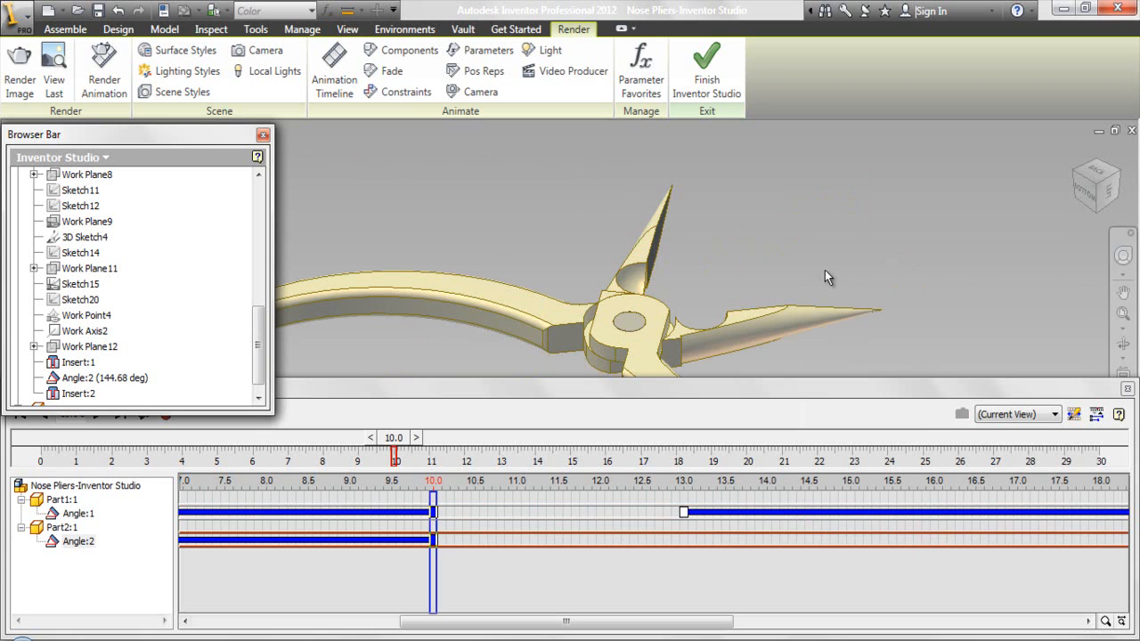
Mirror the Angle:2 action in the animation timeline.
left_click(357, 545)
right_click(357, 546)
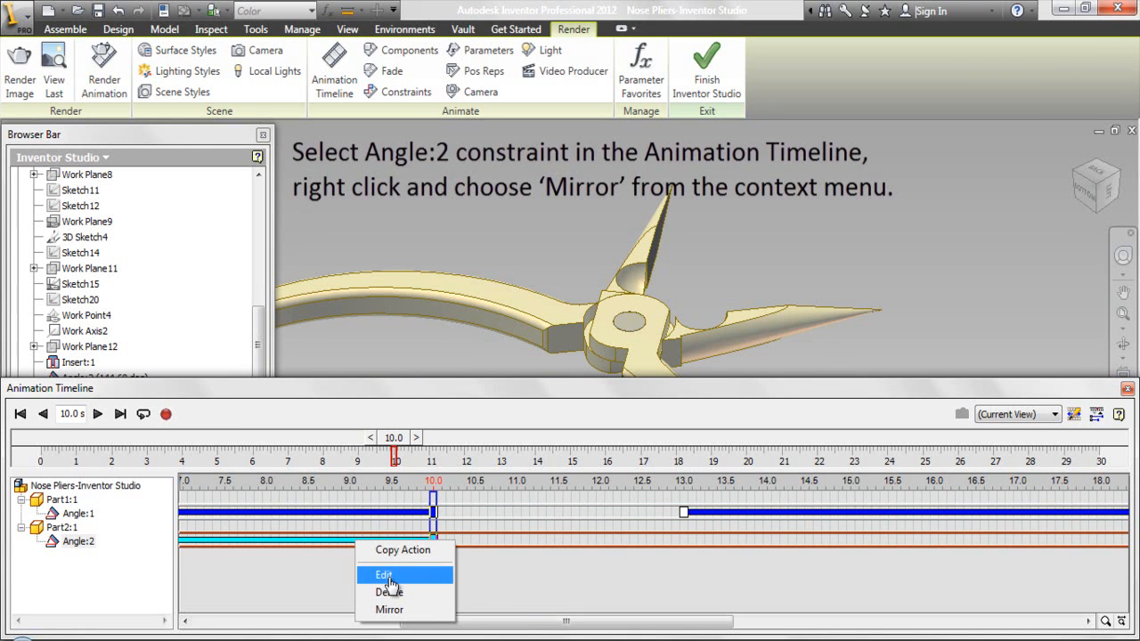
left_click(395, 611)
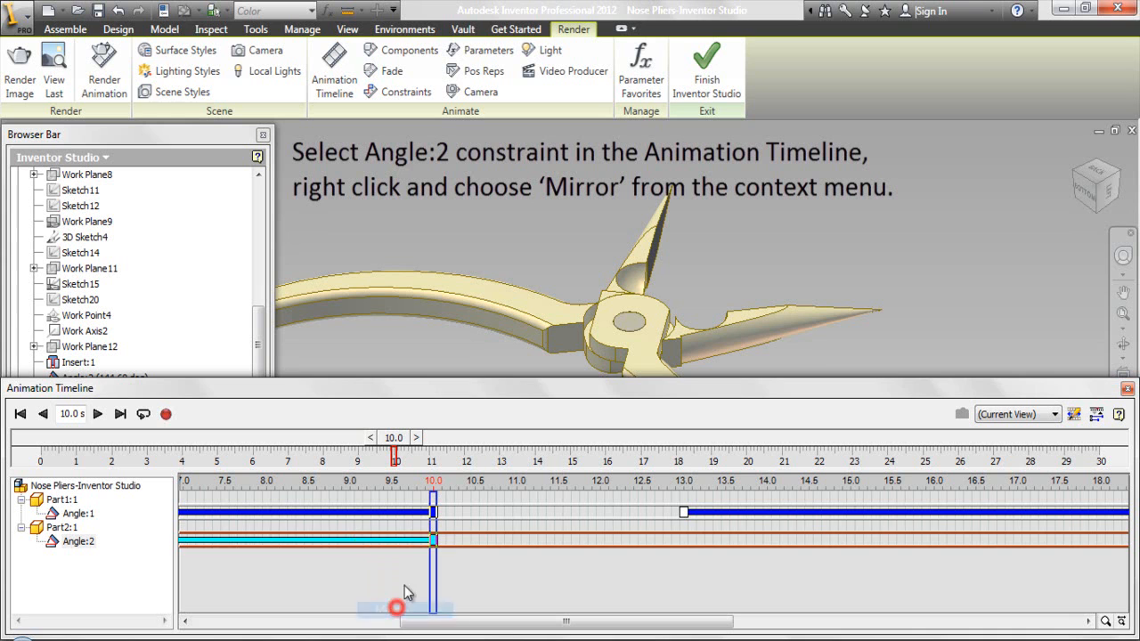
Edit the mirrored Angle:2 action so it starts at 13 s and ends at 23 s, and accept it.
left_click(482, 579)
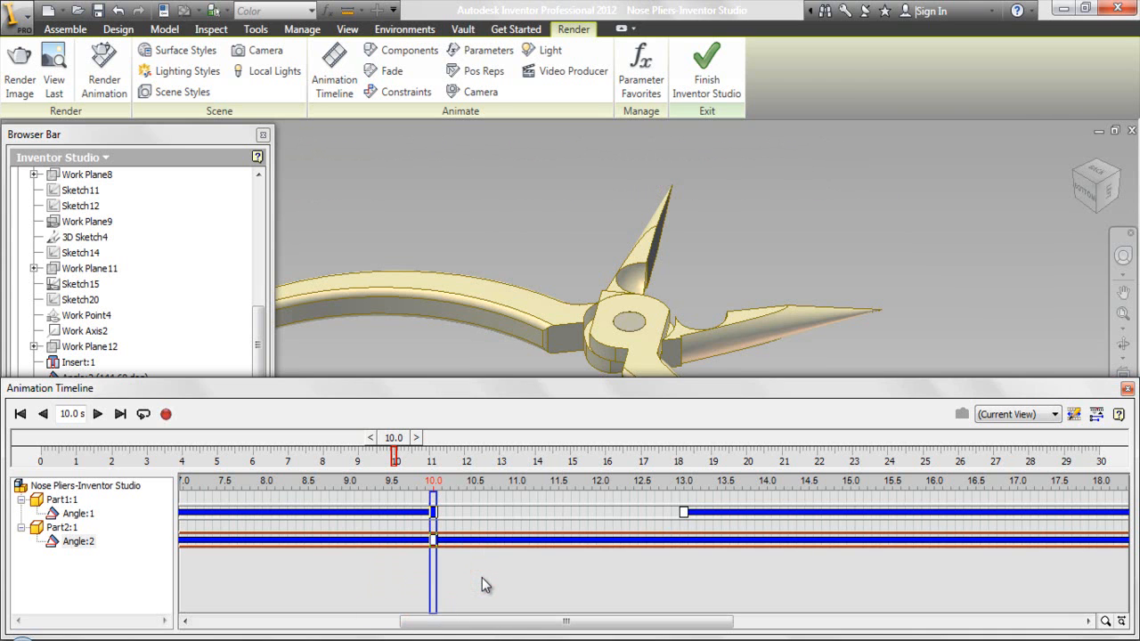
left_click(477, 541)
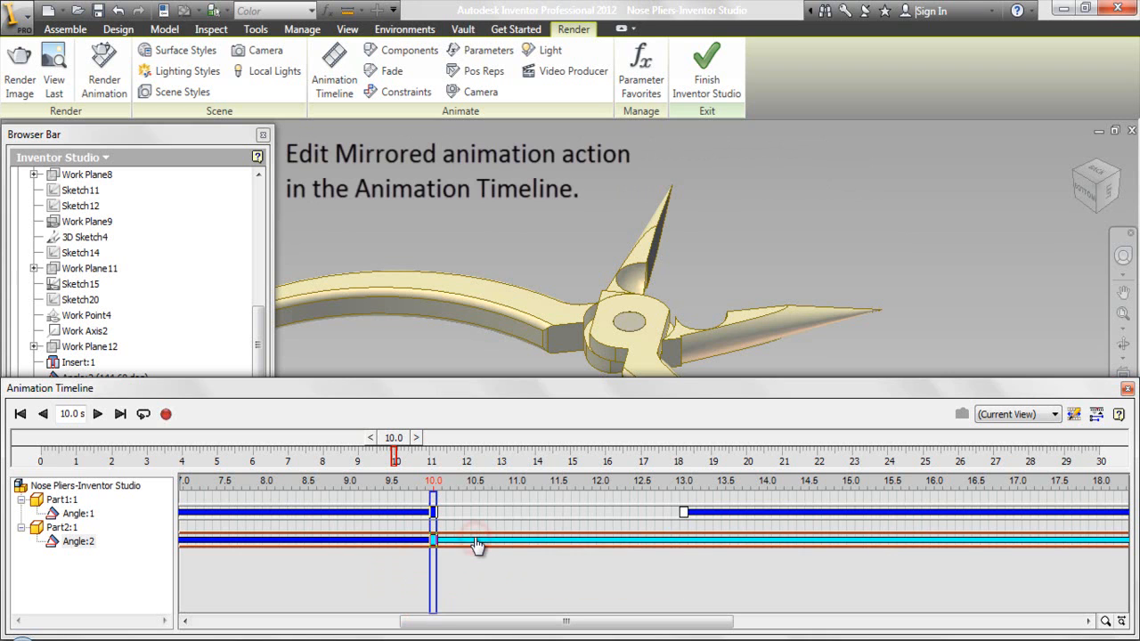
right_click(475, 543)
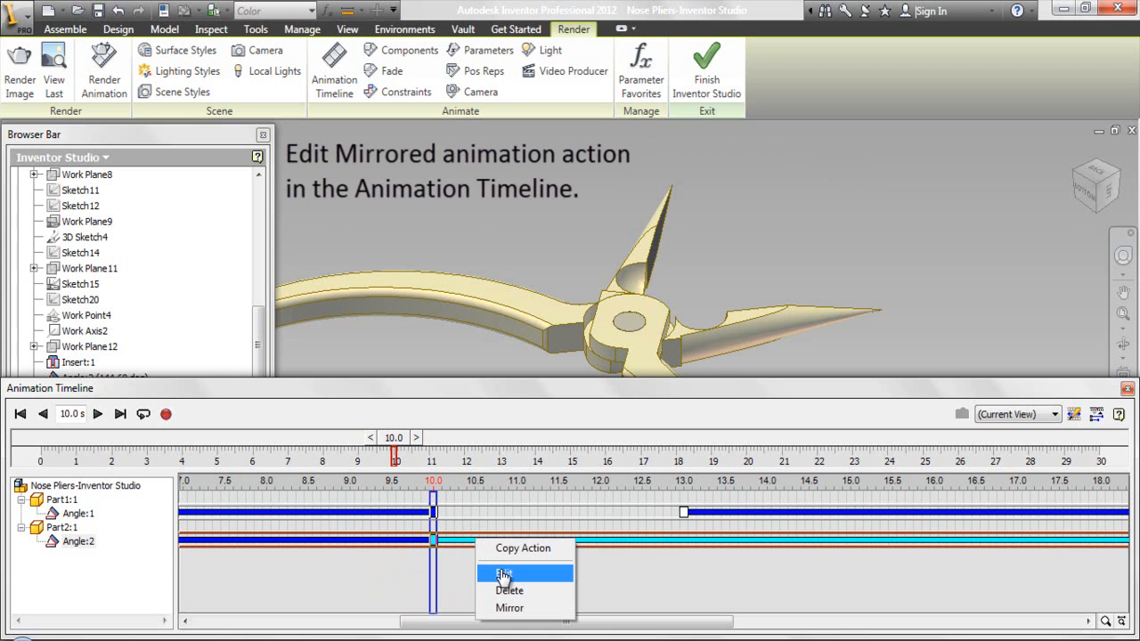
left_click(503, 574)
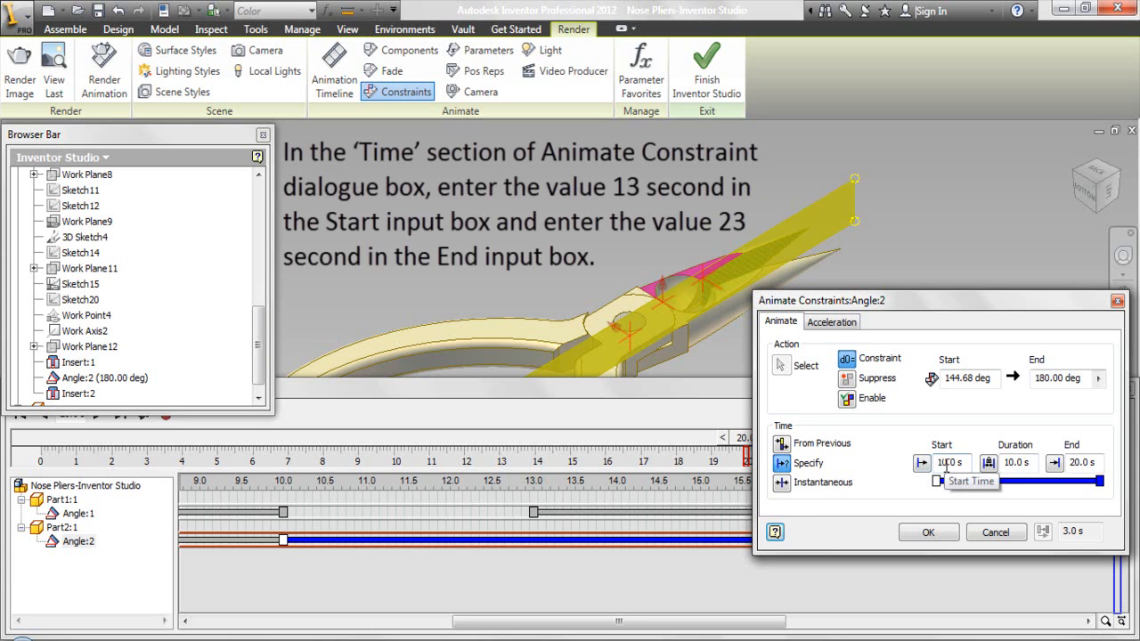
left_click_drag(947, 466, 939, 468)
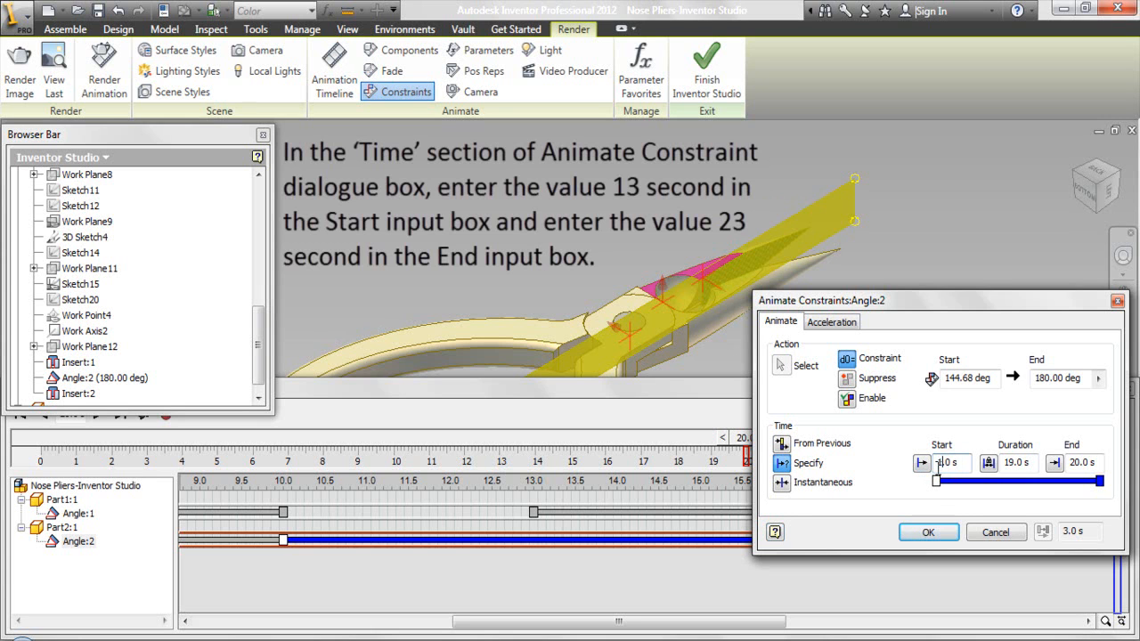
type("13")
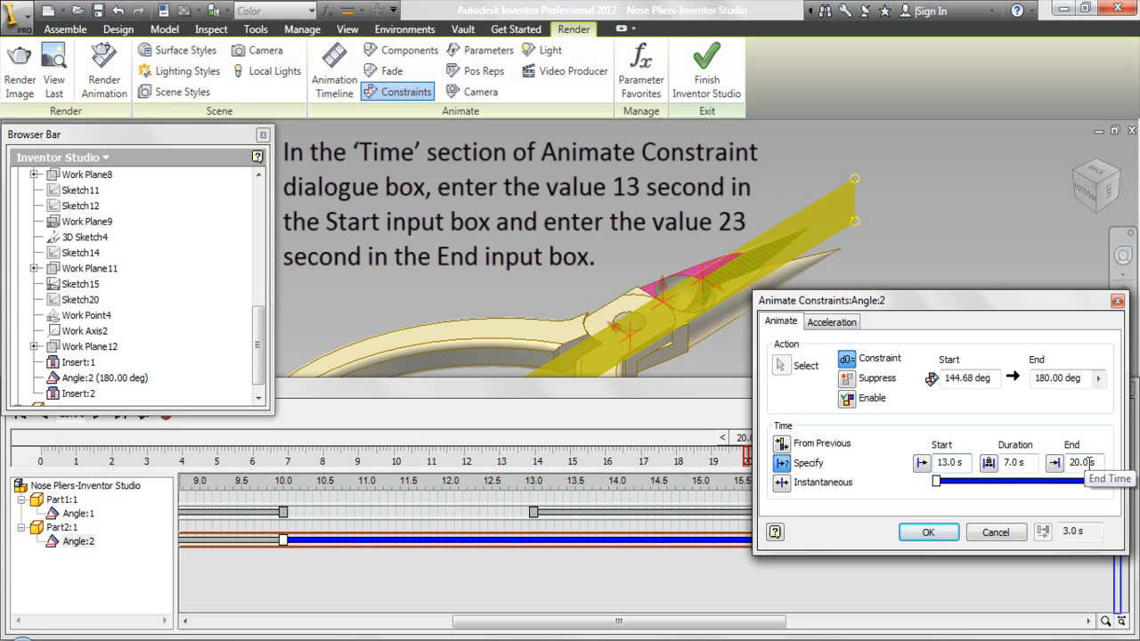
left_click_drag(1080, 462, 1074, 462)
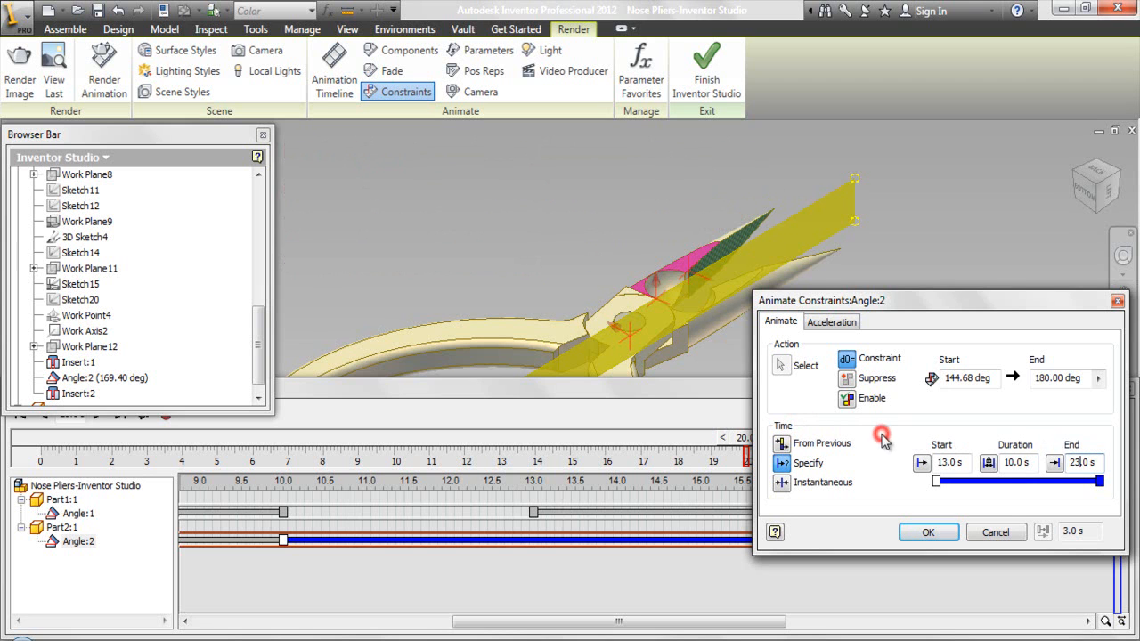
left_click(931, 533)
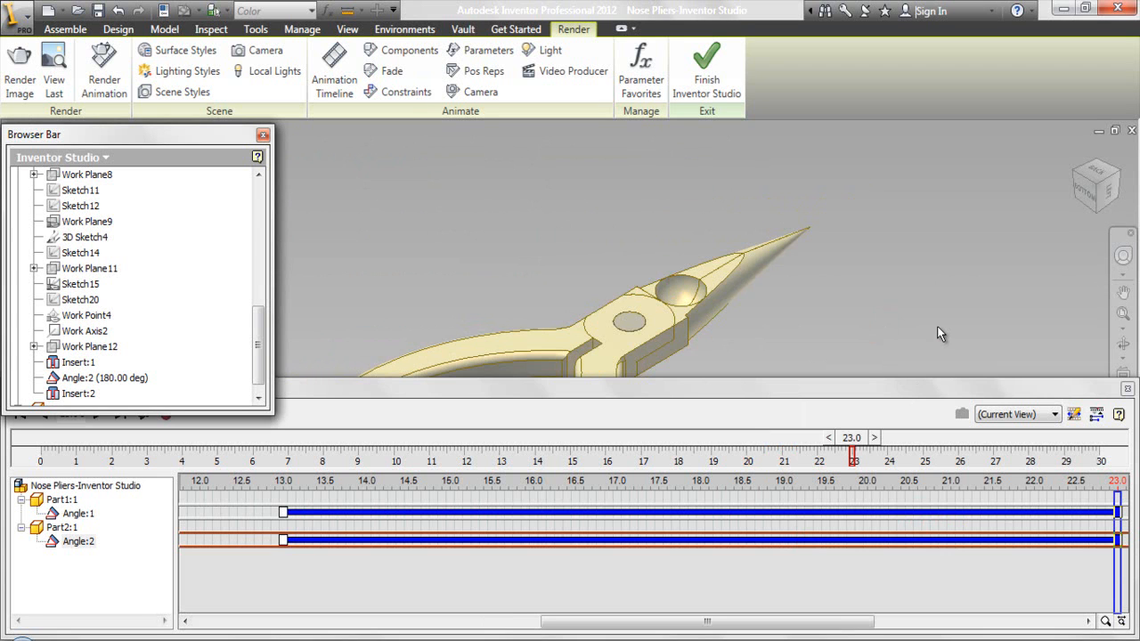
Collapse the action editor and move the Animation Timeline clear of the pliers.
left_click(1096, 415)
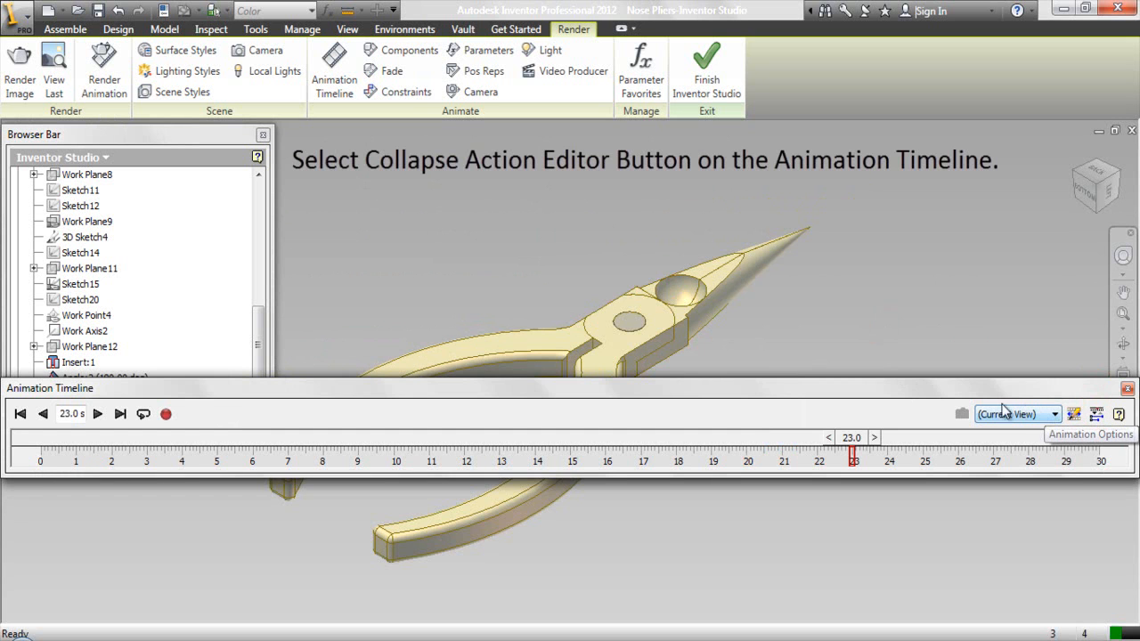
left_click_drag(736, 389, 735, 546)
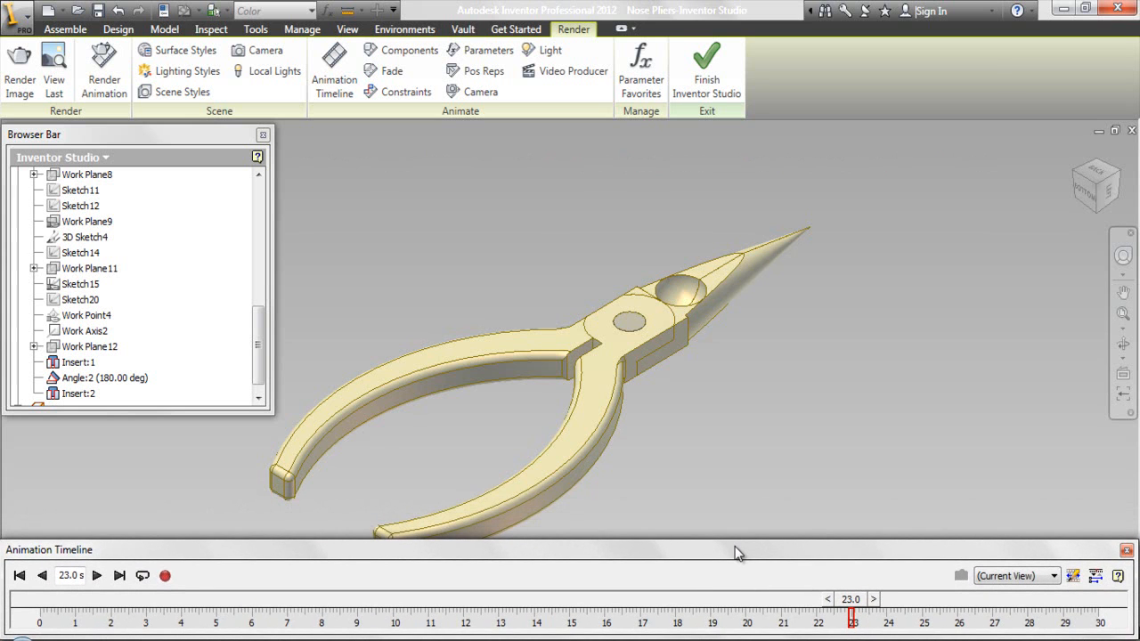
left_click(543, 238)
Bring the browser tree back to its top-level items and save the assembly.
left_click(186, 255)
left_click_drag(258, 347, 258, 253)
left_click(17, 253)
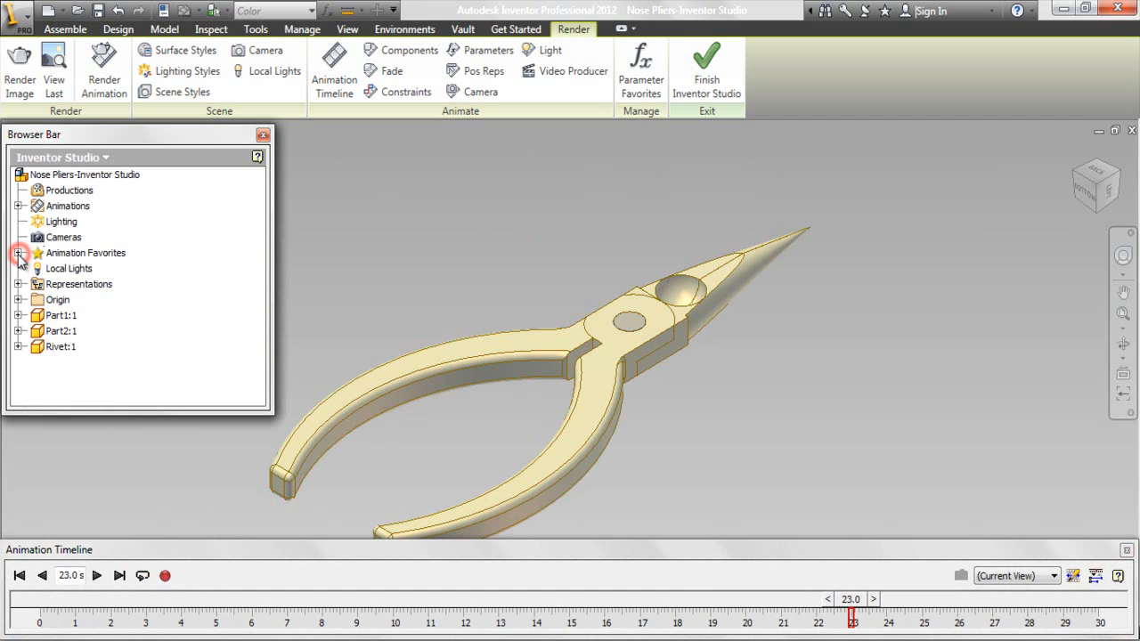
left_click(98, 10)
left_click(1065, 549)
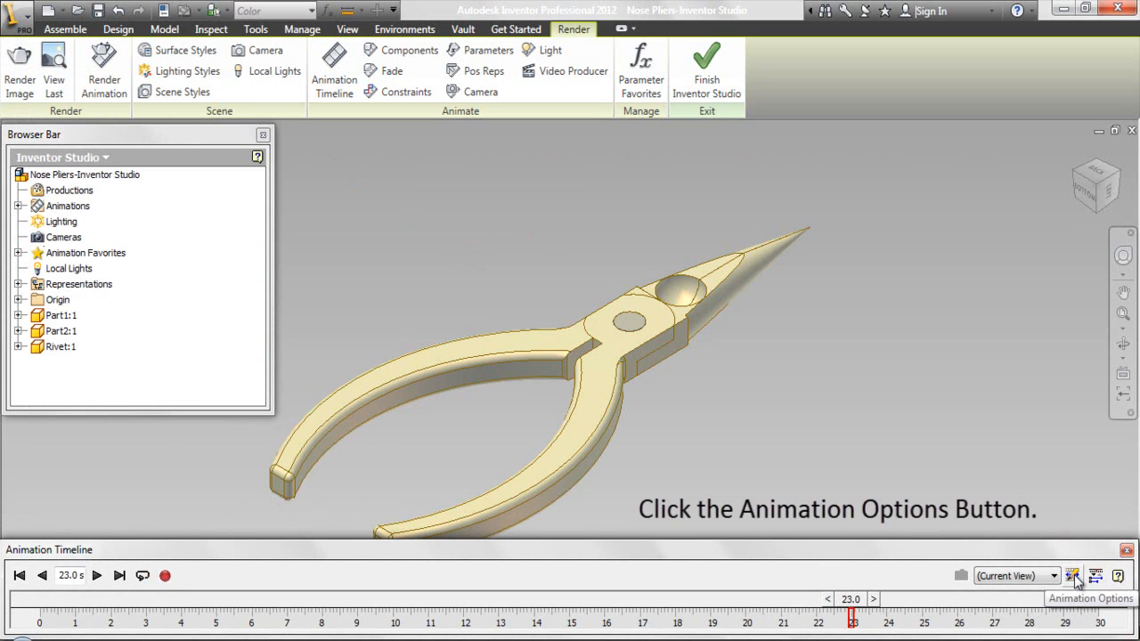
In the animation options, fit the length to the current animation and set the default velocity profile to Constant Speed.
left_click(1073, 576)
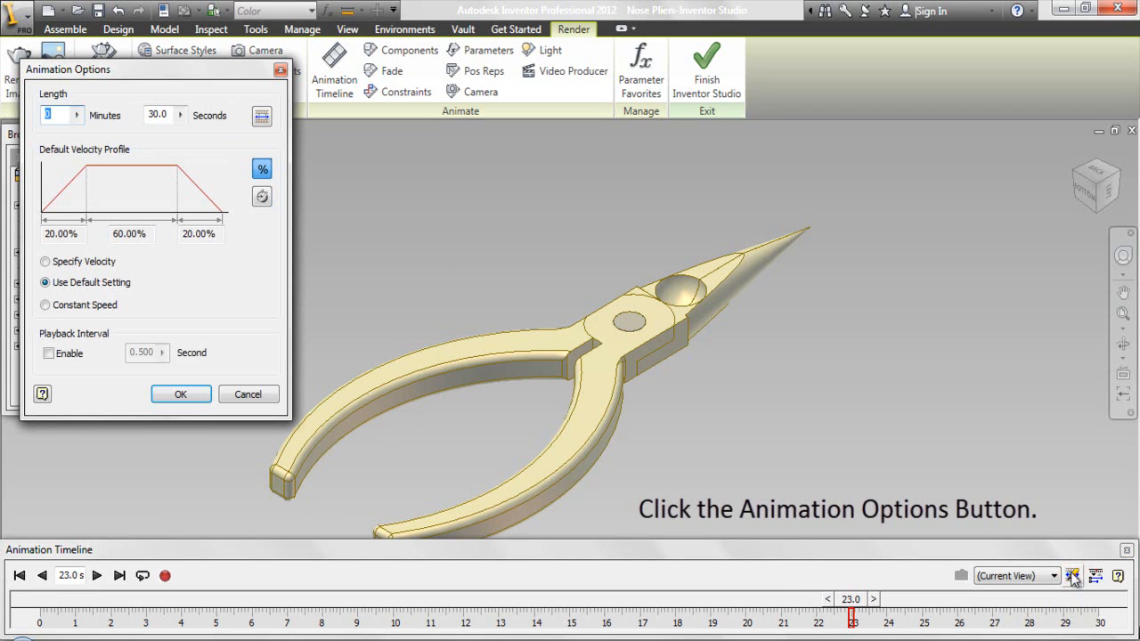
left_click(198, 72)
left_click(199, 72)
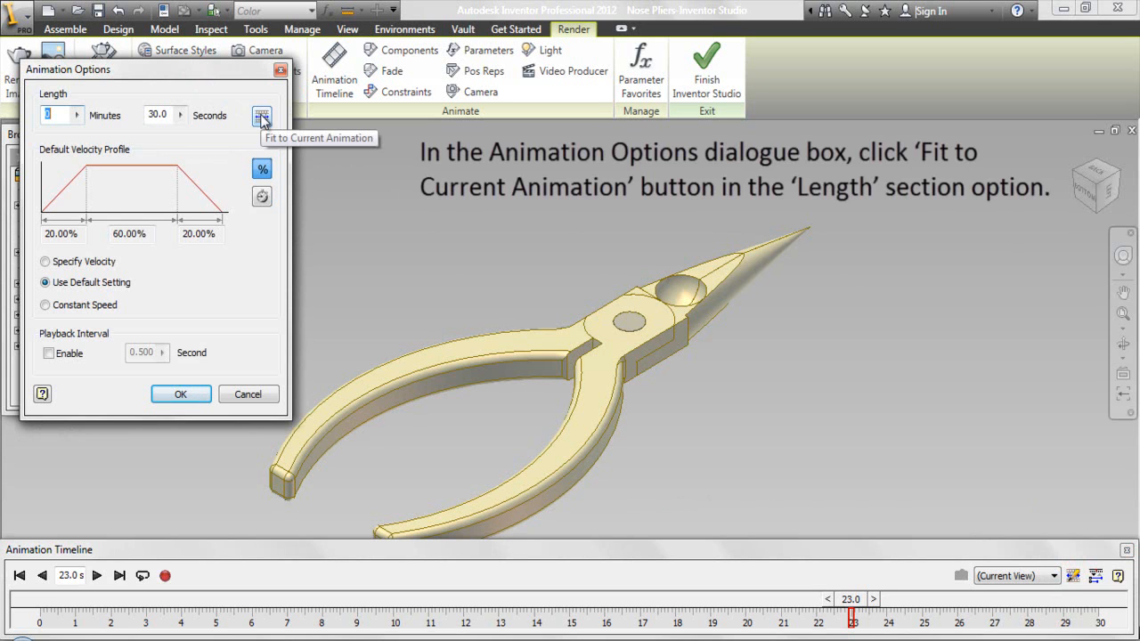
left_click(261, 118)
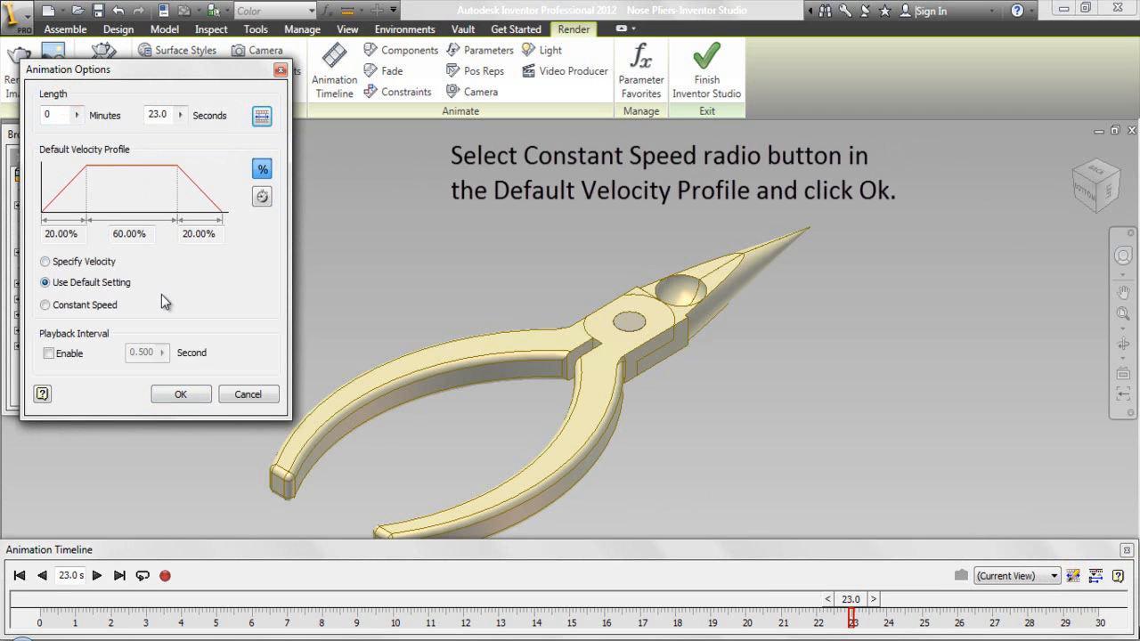
left_click(46, 305)
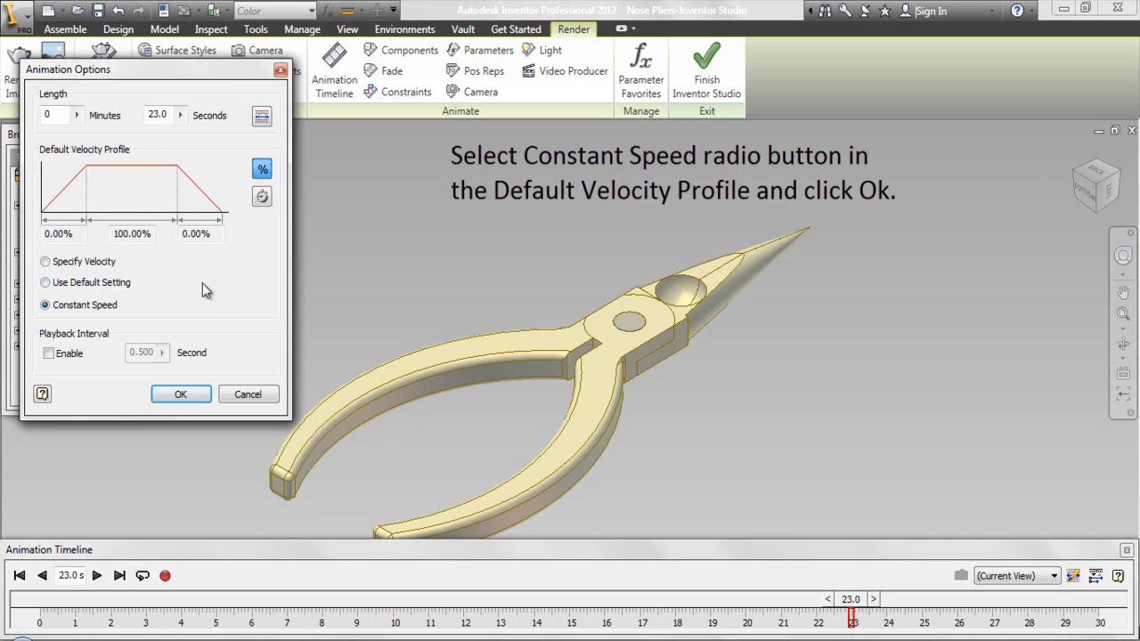
left_click(192, 397)
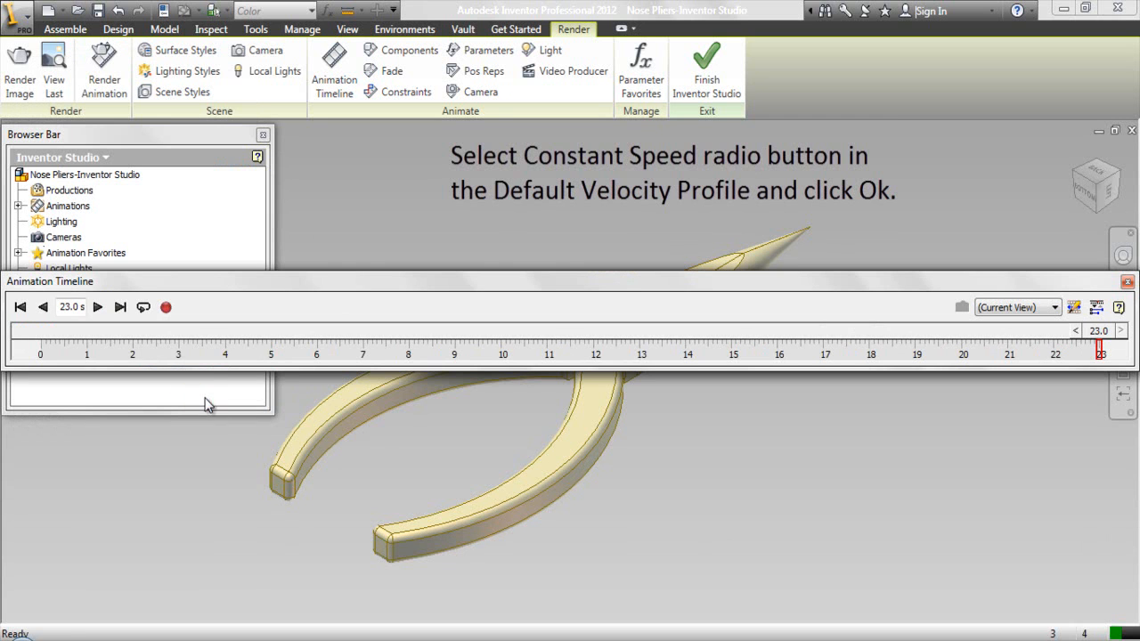
Move the Animation Timeline off the pliers again and switch the workspace to Clean Screen.
left_click_drag(362, 278, 363, 552)
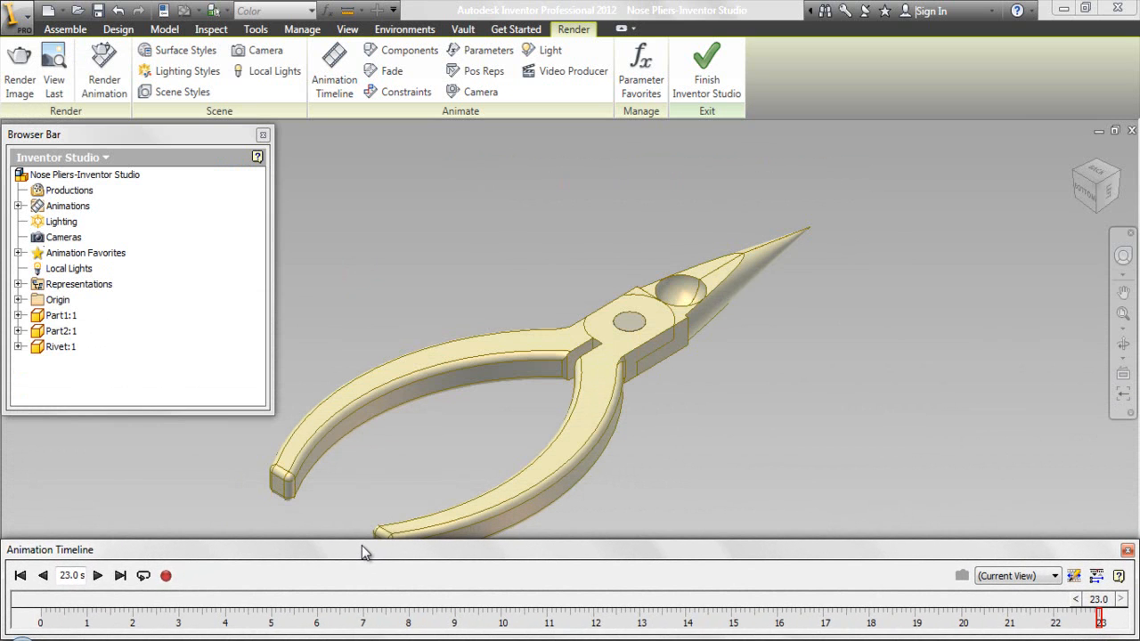
left_click(399, 456)
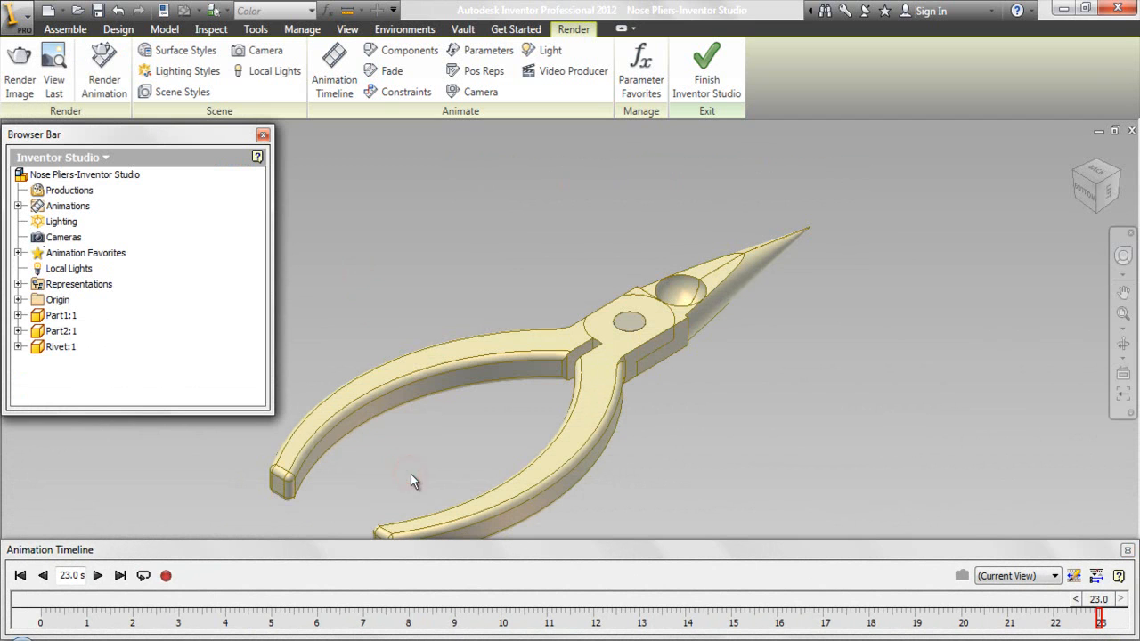
left_click(347, 29)
left_click(638, 89)
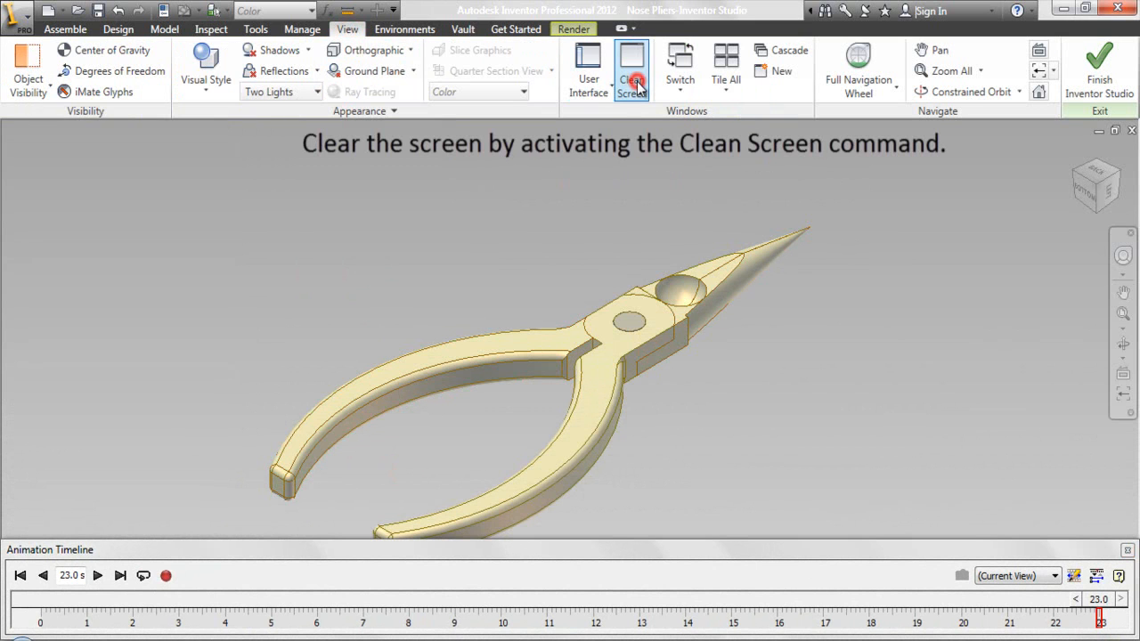
left_click(461, 86)
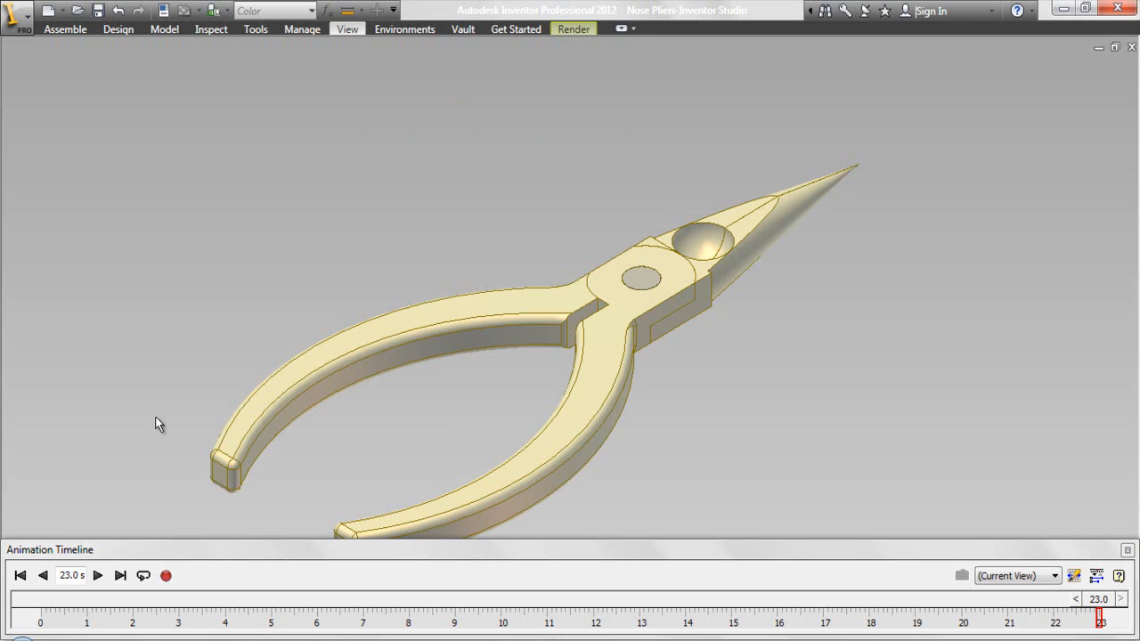
Rewind the animation to its start and play it with the whole pliers in view.
left_click(19, 576)
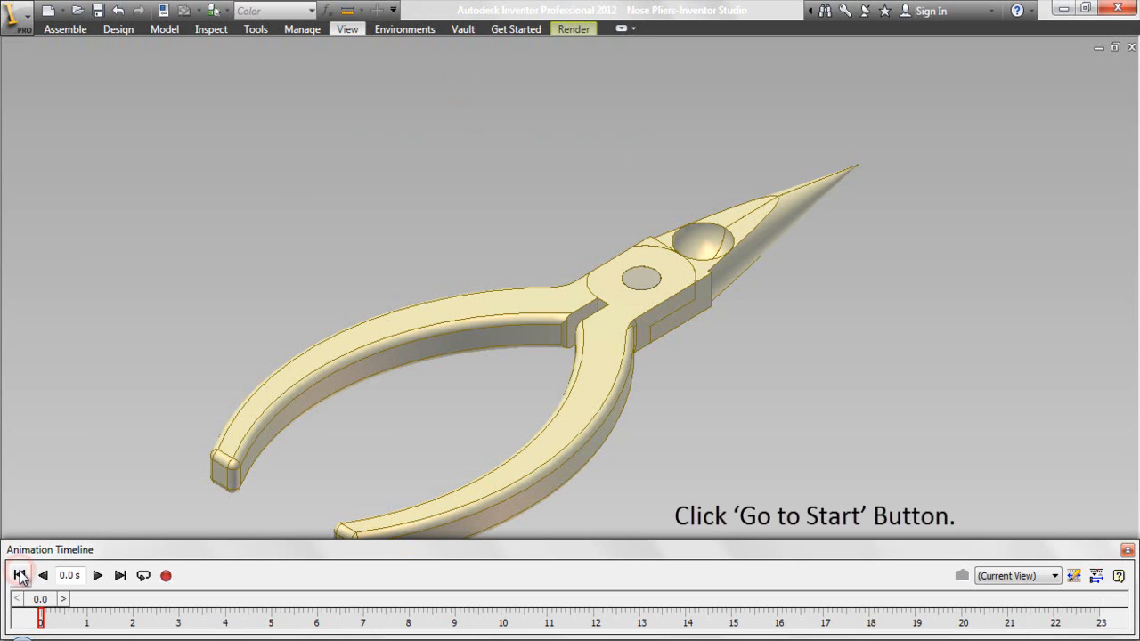
left_click(120, 489)
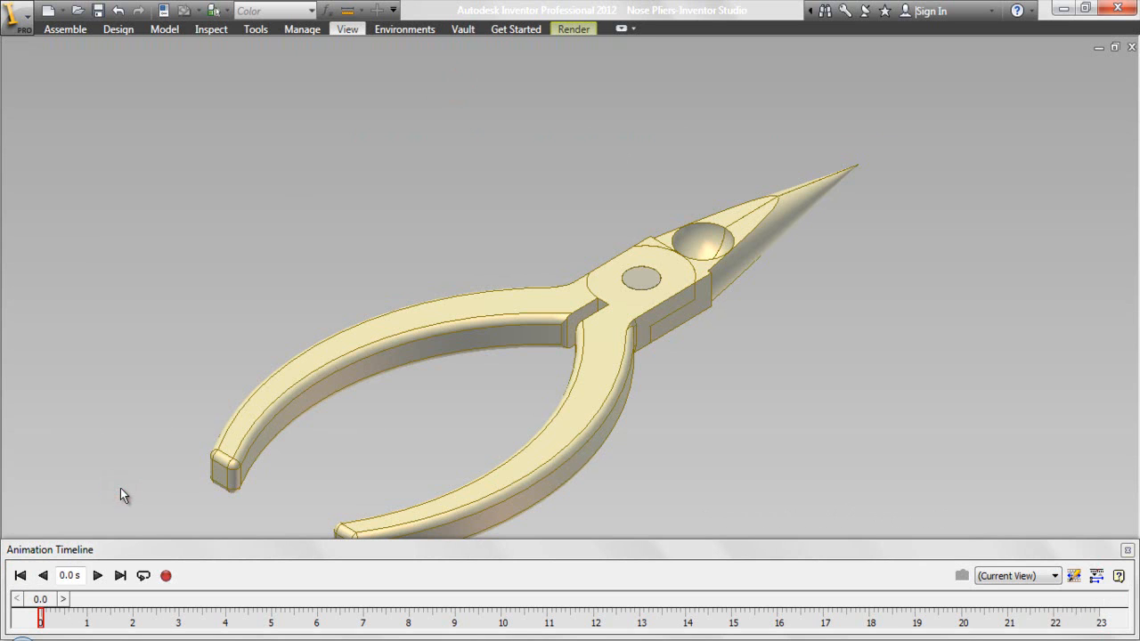
left_click(149, 495)
mouse_move(1065, 249)
left_click_drag(523, 385, 485, 320)
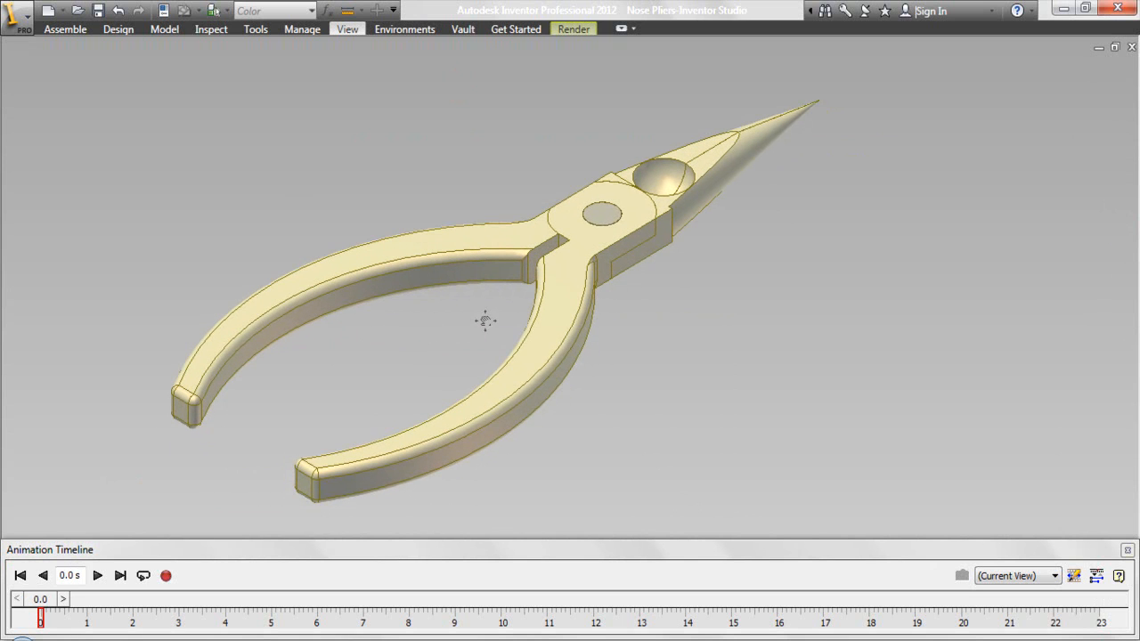
right_click(465, 309)
left_click(488, 311)
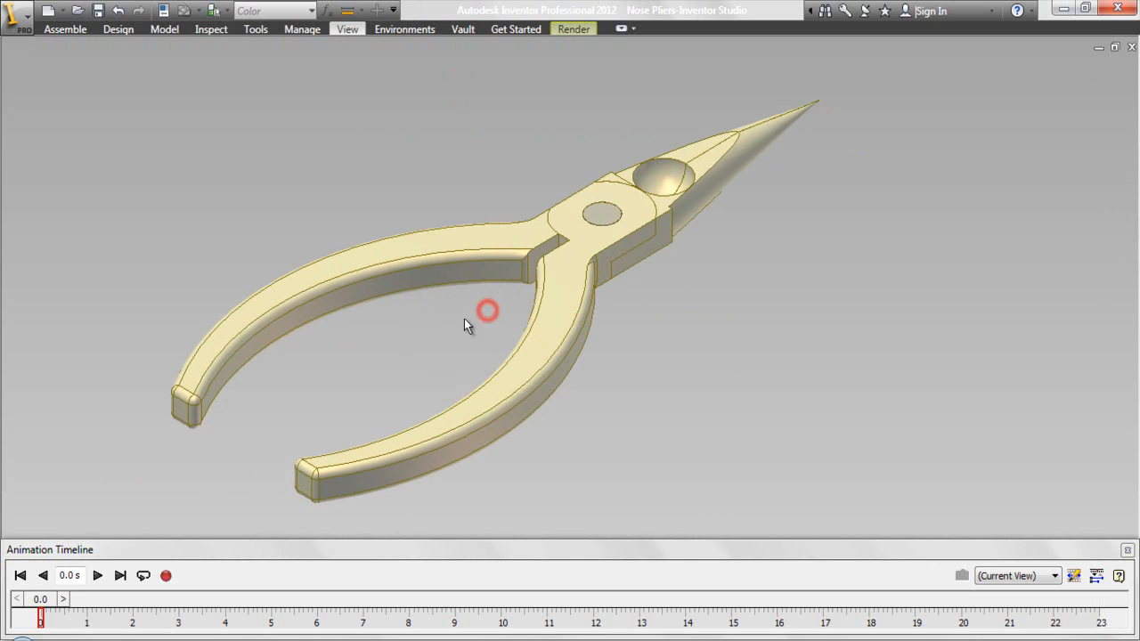
left_click(98, 576)
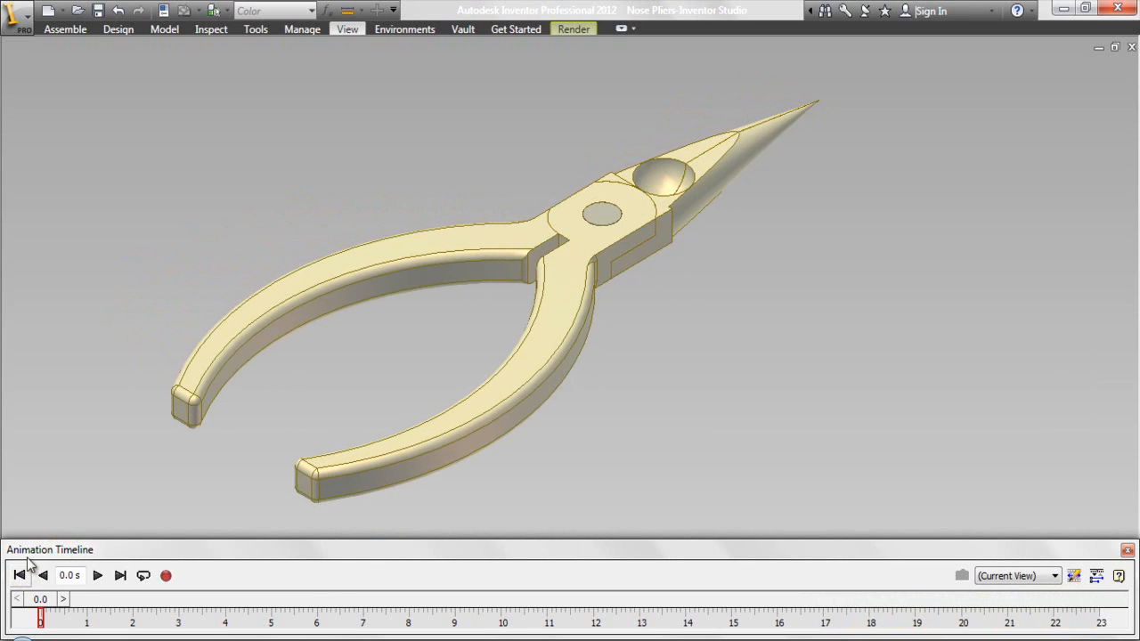
Turn the pliers over to show their opposite face, enlarged and centred, and play the animation from that side.
middle_click_drag(1090, 98, 1050, 424, "shift")
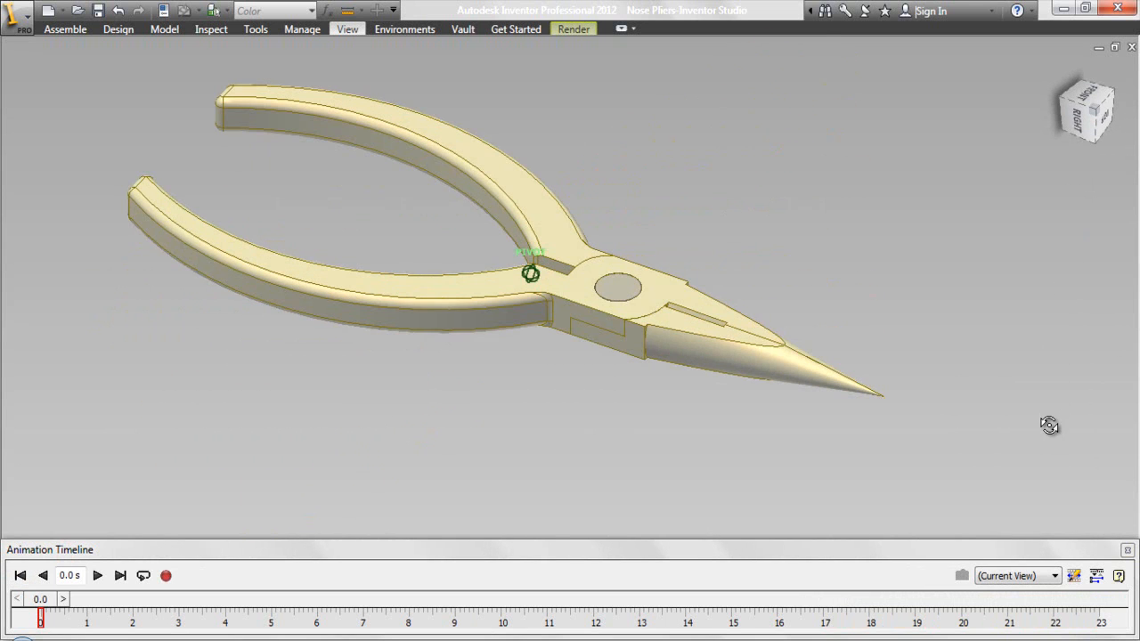
left_click(1064, 104)
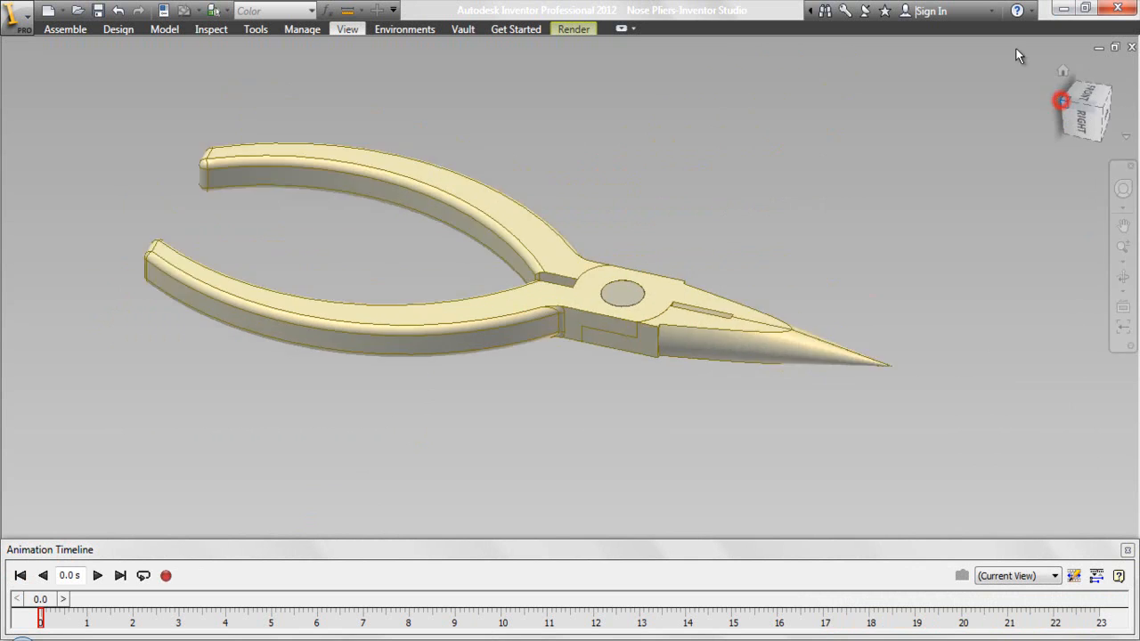
left_click(1122, 239)
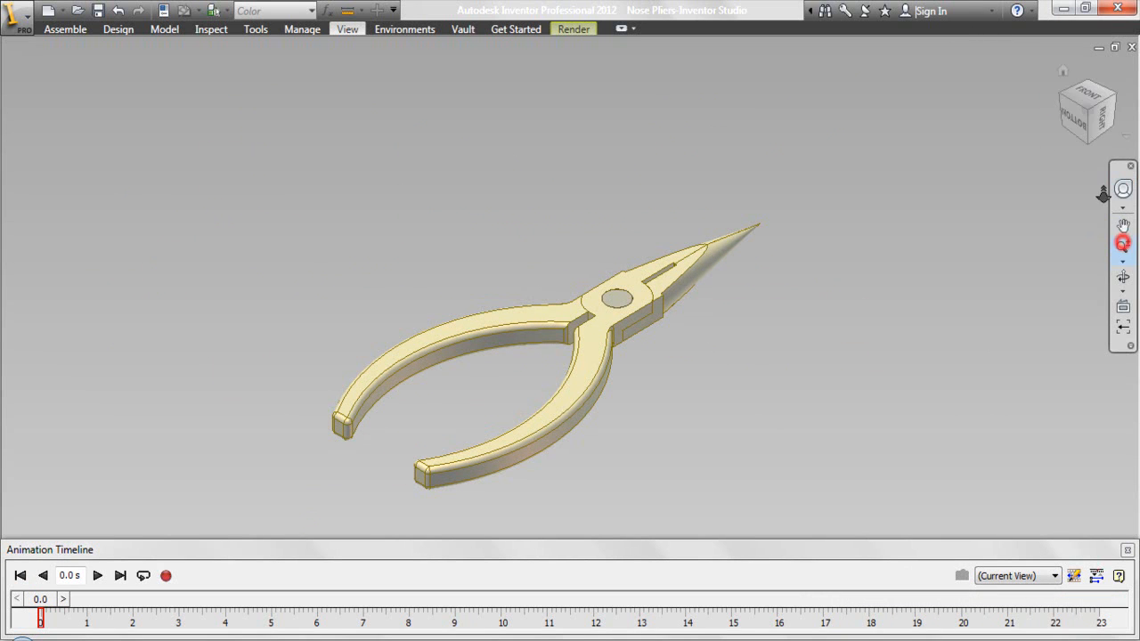
mouse_move(698, 365)
left_mouse_down()
mouse_move(700, 392)
mouse_move(697, 361)
left_mouse_up()
right_click(698, 365)
left_click(713, 394)
left_click_drag(594, 417, 563, 363)
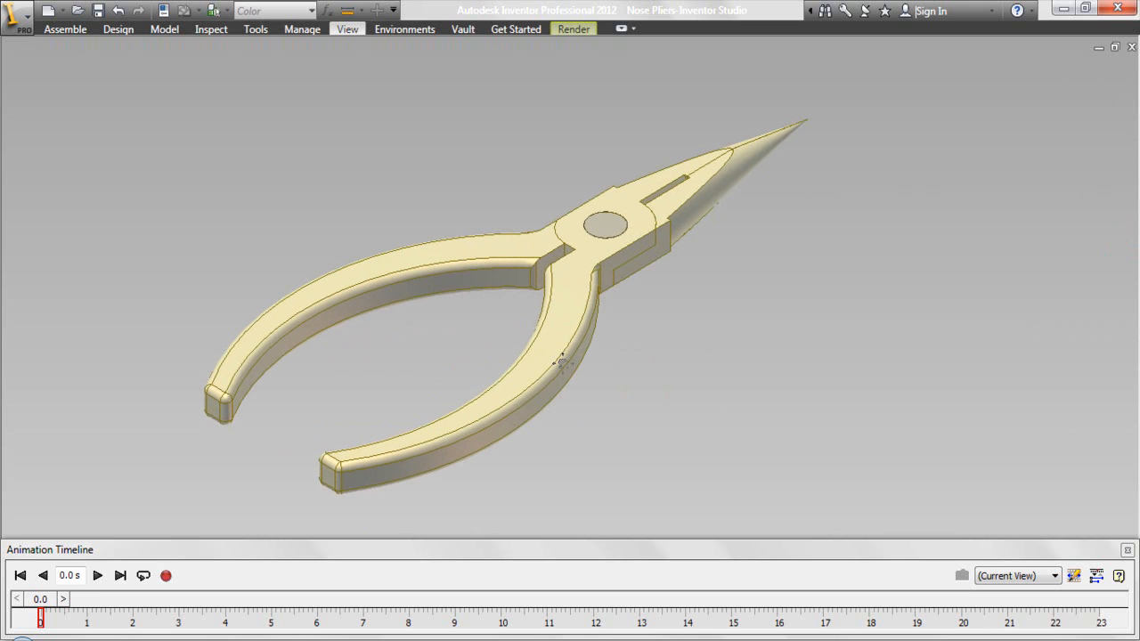
right_click(241, 430)
left_click(245, 436)
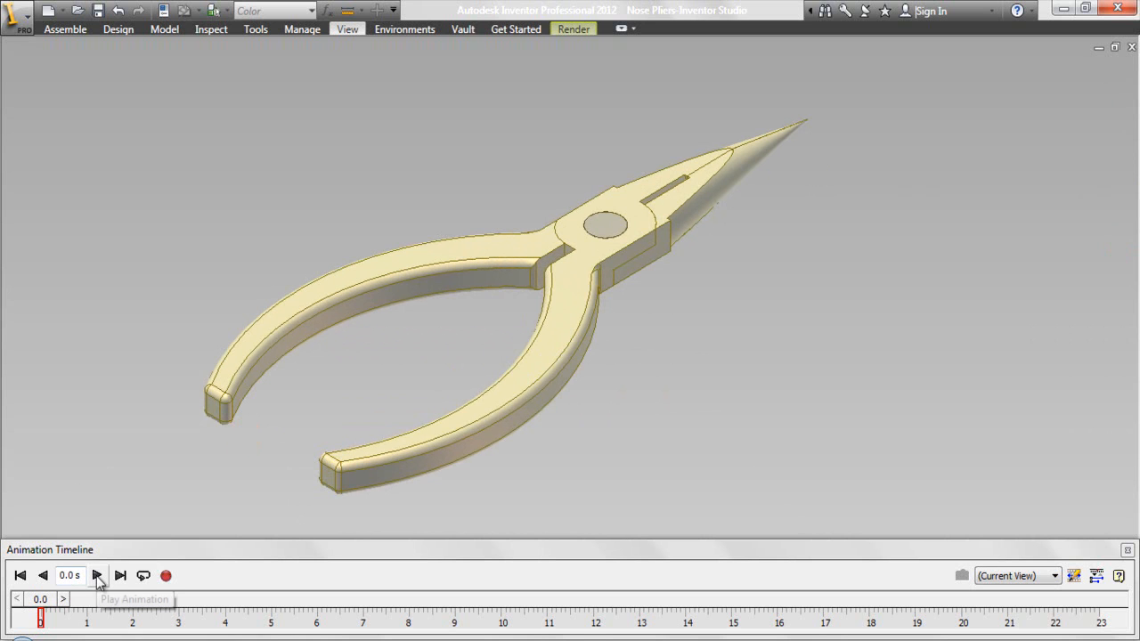
left_click(97, 576)
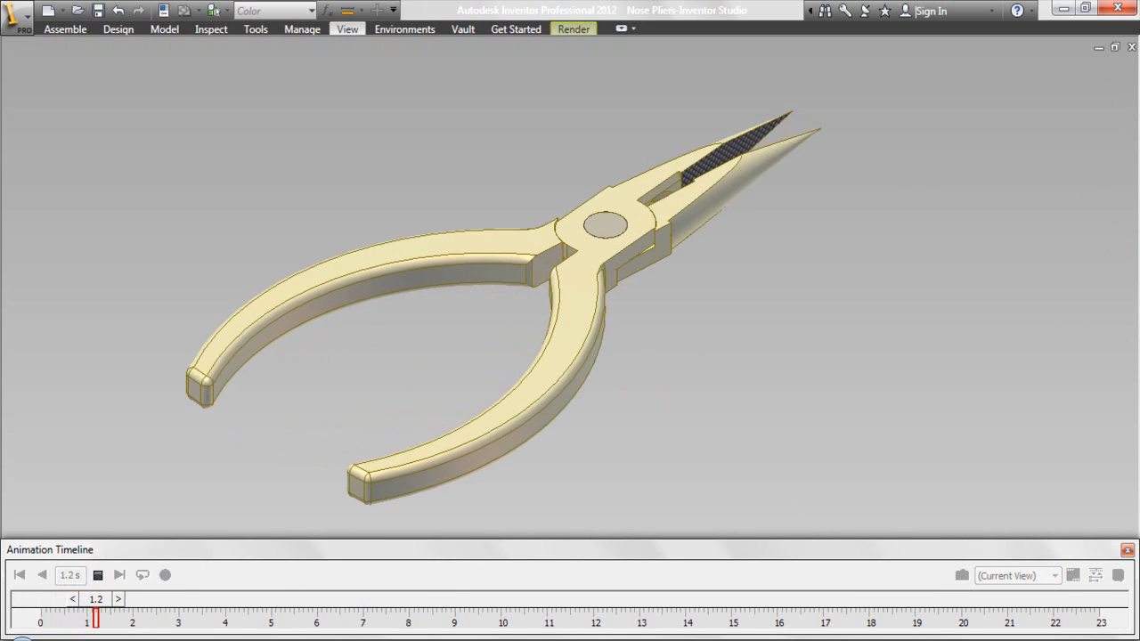